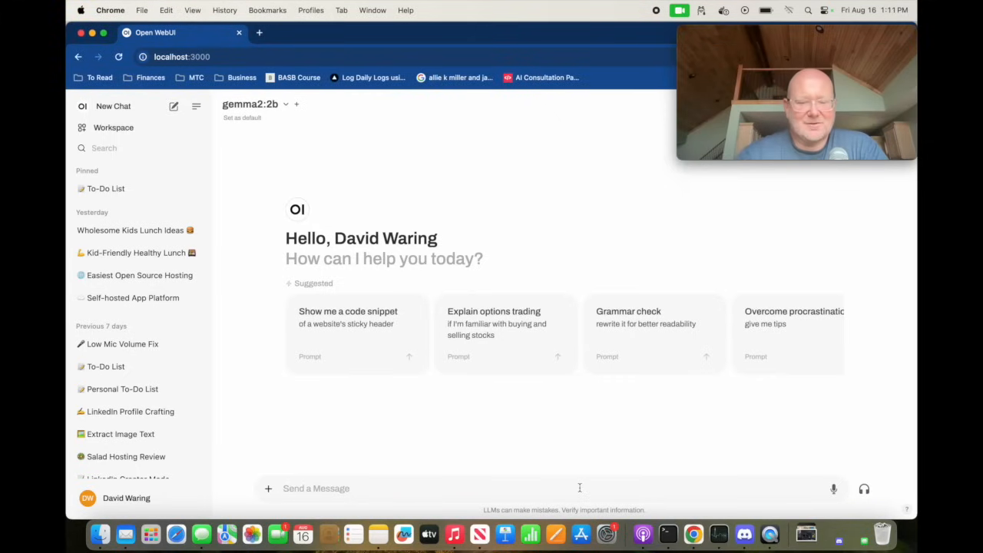
# Send gemma2:2b the prompt "please give me a meal idea for my kids that is simple easy and healthy".
pyautogui.write('G')
pyautogui.press('BackSpace')
pyautogui.write('You')
pyautogui.press('BackSpace')
pyautogui.press('BackSpace')
pyautogui.press('BackSpace')
pyautogui.write('please give m')
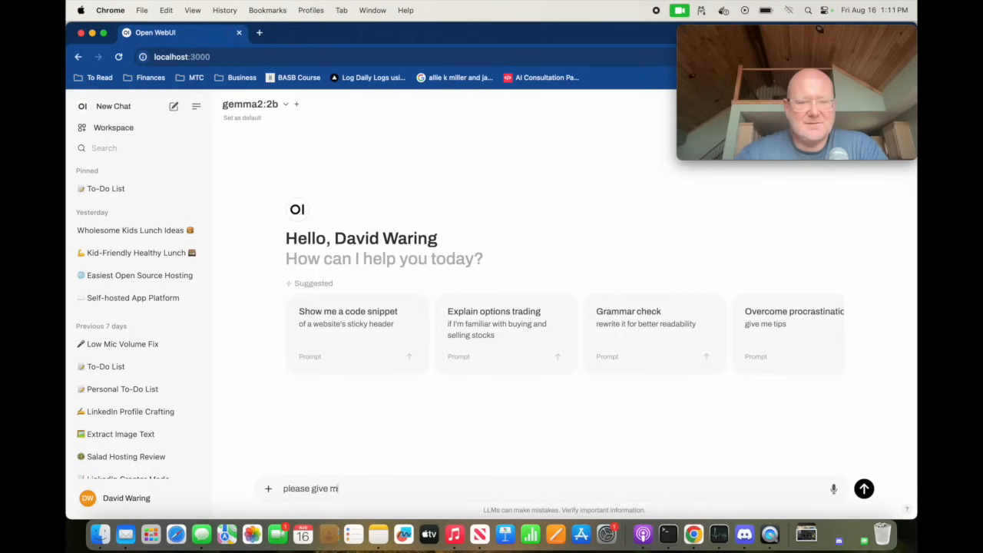
pyautogui.write('e a meal idea ')
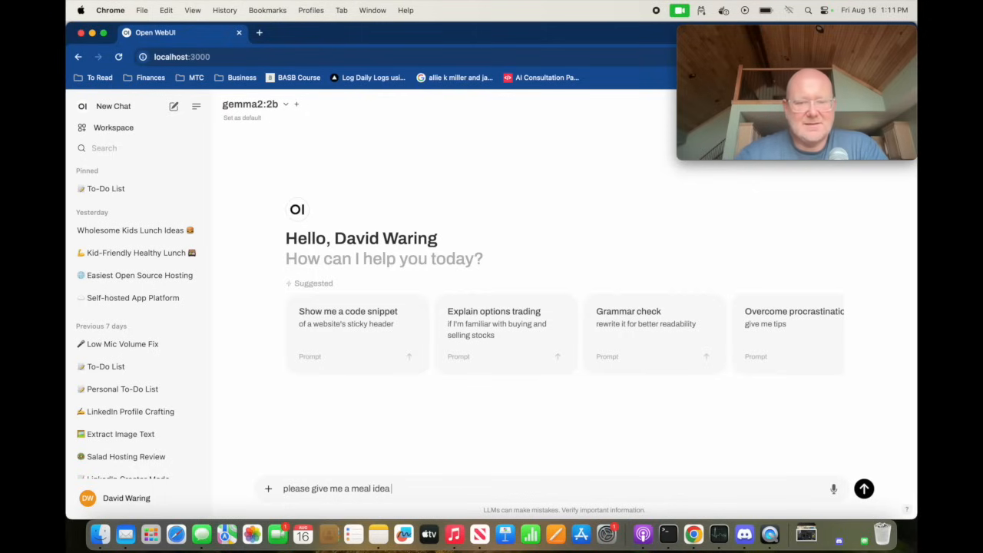
pyautogui.write('for my kids that is simple easy and healthy')
pyautogui.press('Return')
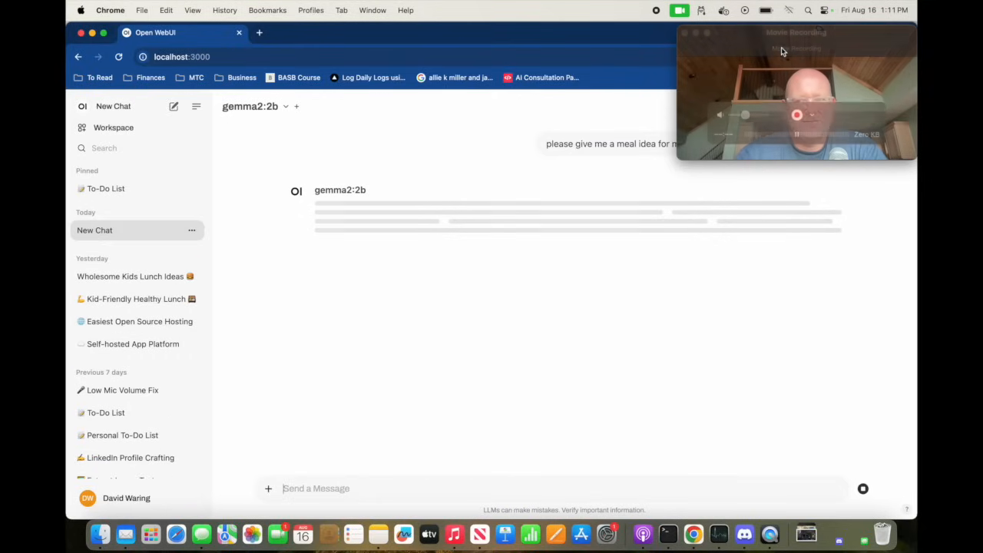
# Move the Movie Recording window off the sent prompt to the empty area beside the message box.
pyautogui.click(785, 77)
pyautogui.moveTo(785, 77); pyautogui.dragTo(815, 419)
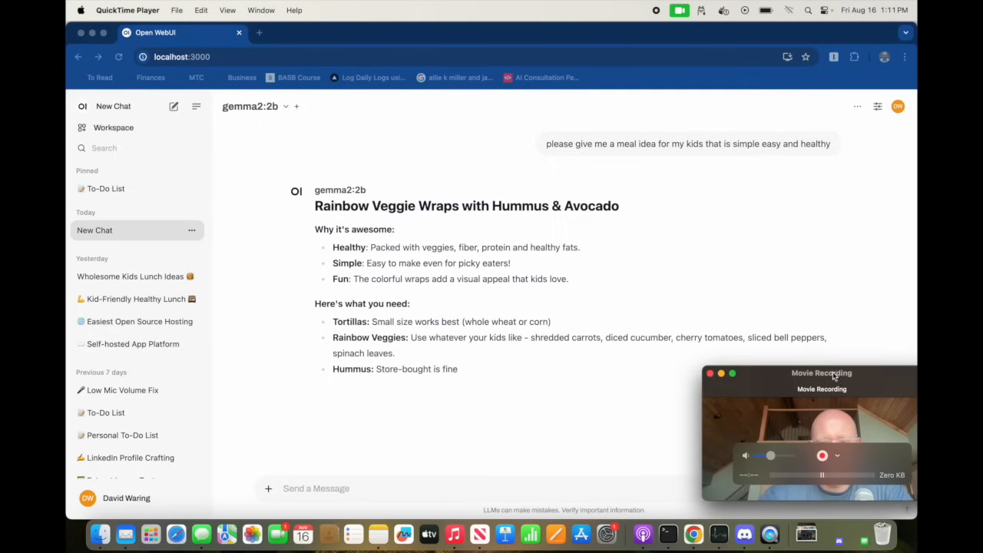
pyautogui.moveTo(838, 382); pyautogui.dragTo(835, 383)
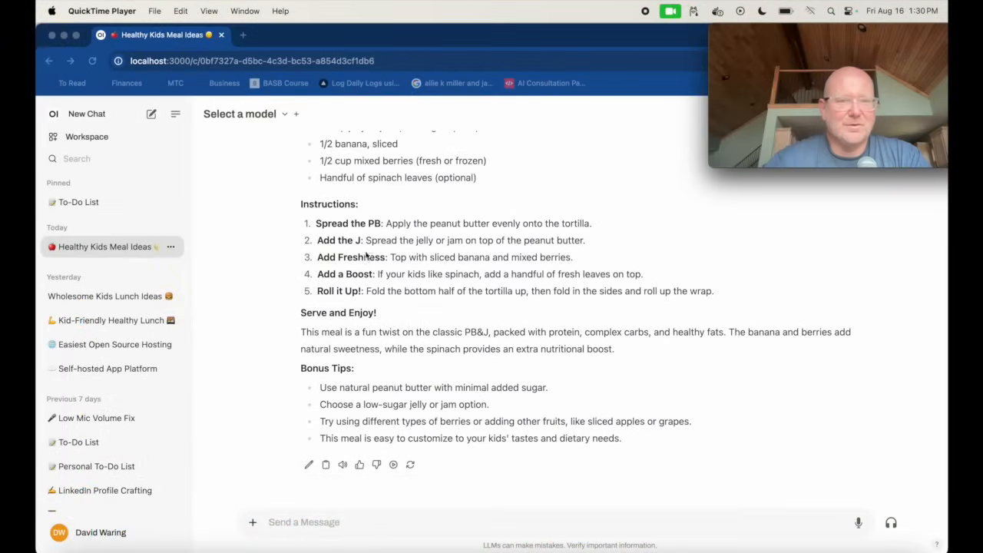
# Choose the phi3:latest model and send it the copied prompt "give me a fast and healthy meal idea for my kids".
pyautogui.click(285, 115)
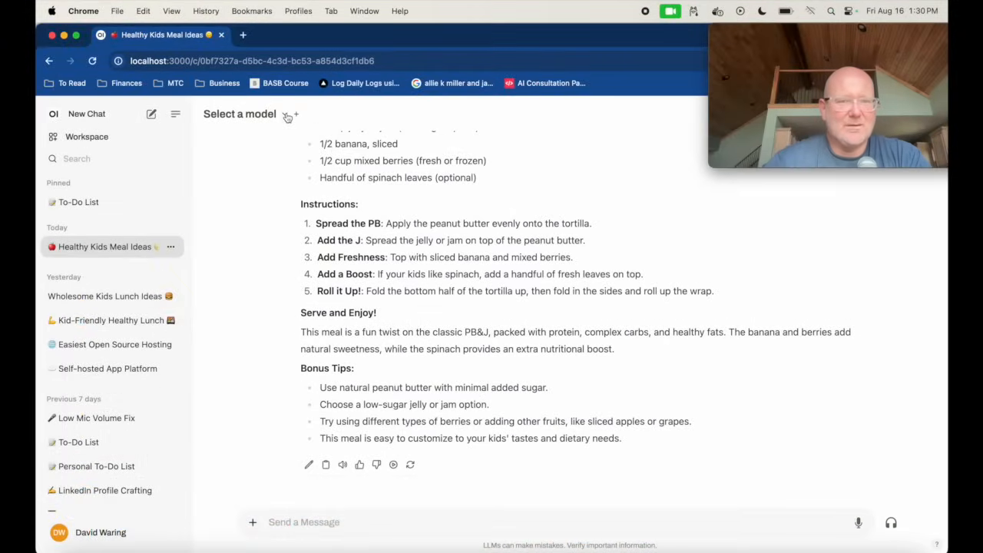
pyautogui.click(286, 115)
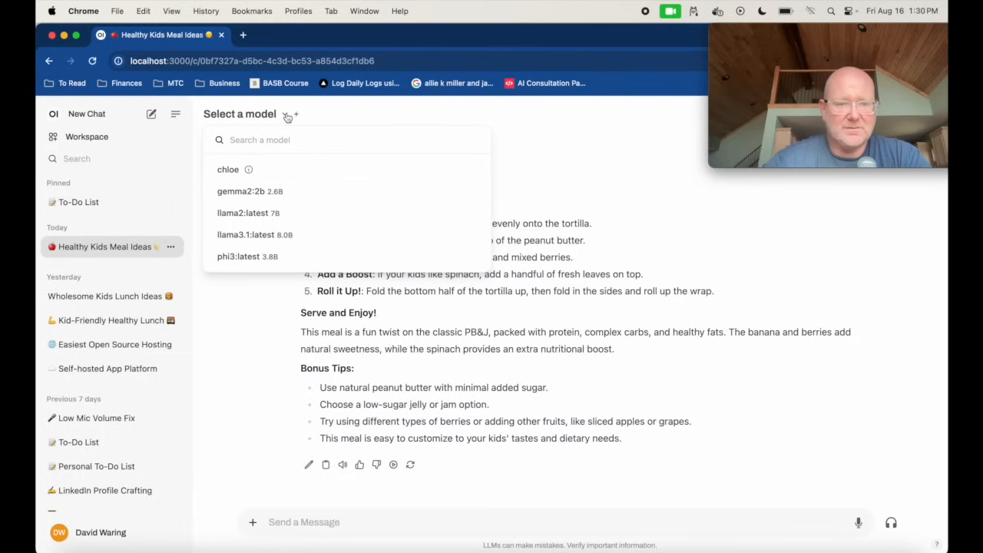
pyautogui.click(281, 267)
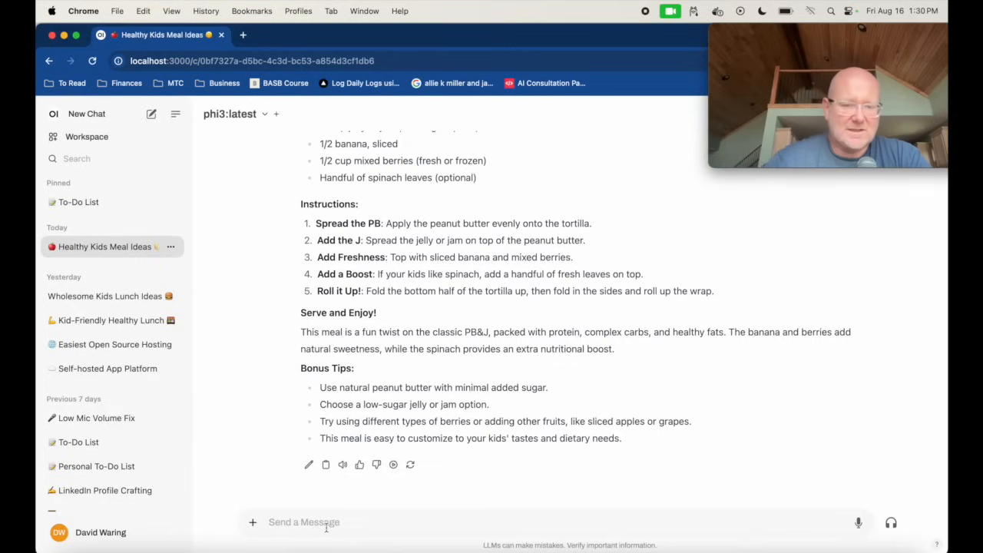
pyautogui.write('give me a fast and healthy meal idea for my kids')
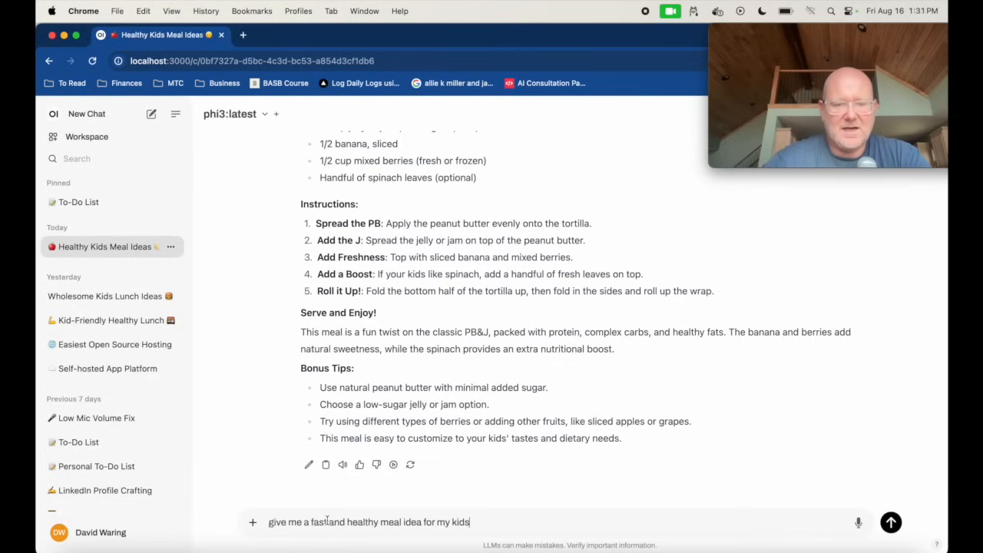
pyautogui.press('Return')
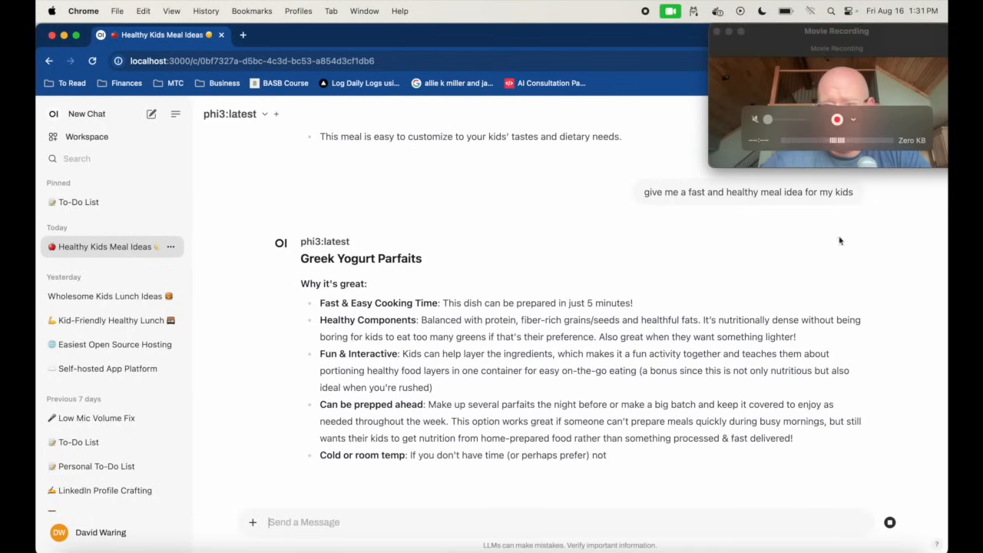
# Turn Wi-Fi on and reload the chat page so the online models become selectable.
pyautogui.click(810, 10)
pyautogui.click(799, 38)
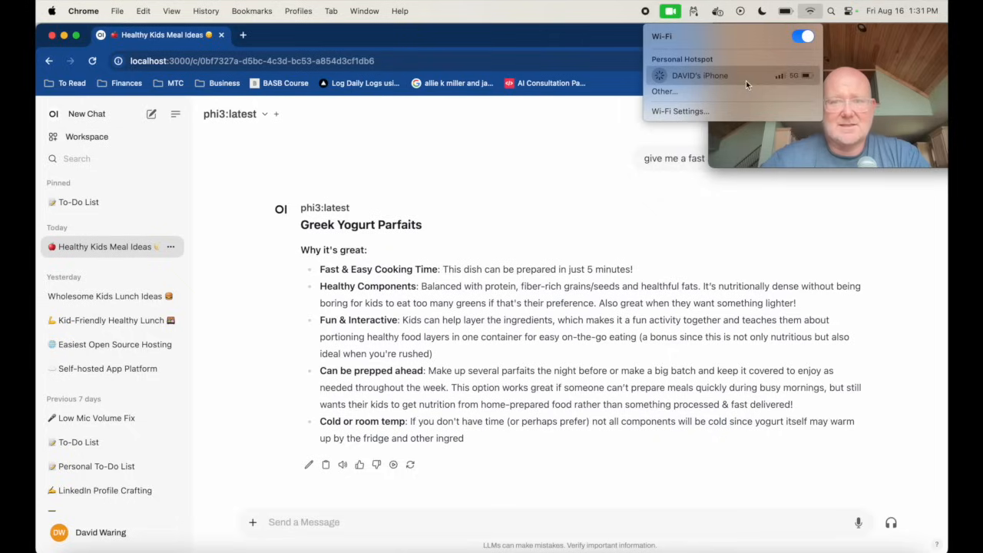
pyautogui.click(525, 68)
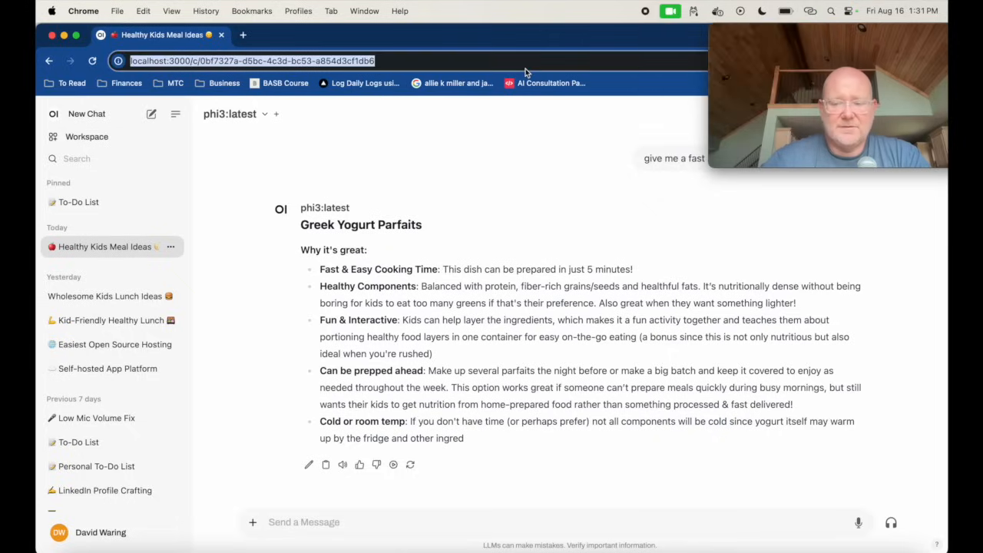
pyautogui.press('Return')
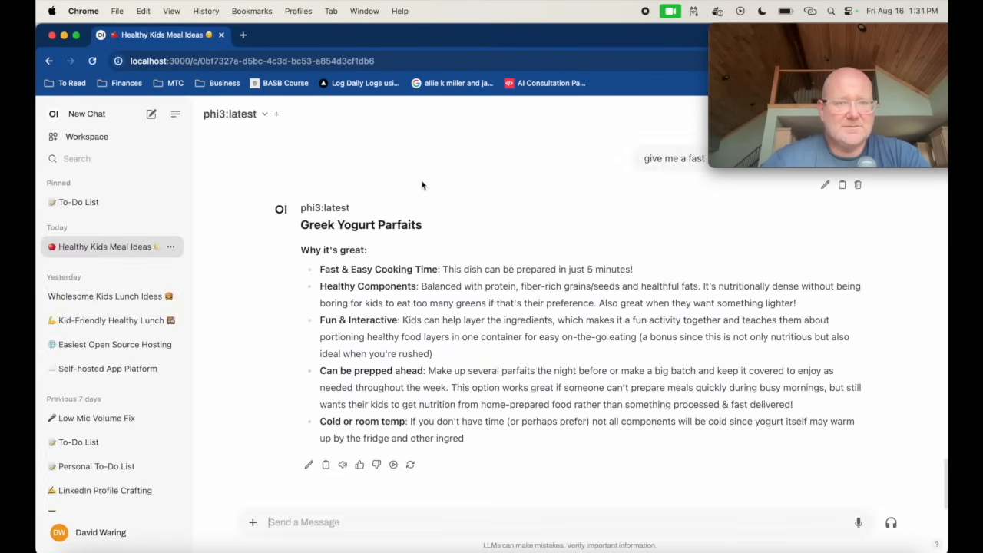
# Switch the chat model to llama3-70b-8192 and send it the same fast and healthy kids' meal prompt.
pyautogui.click(266, 115)
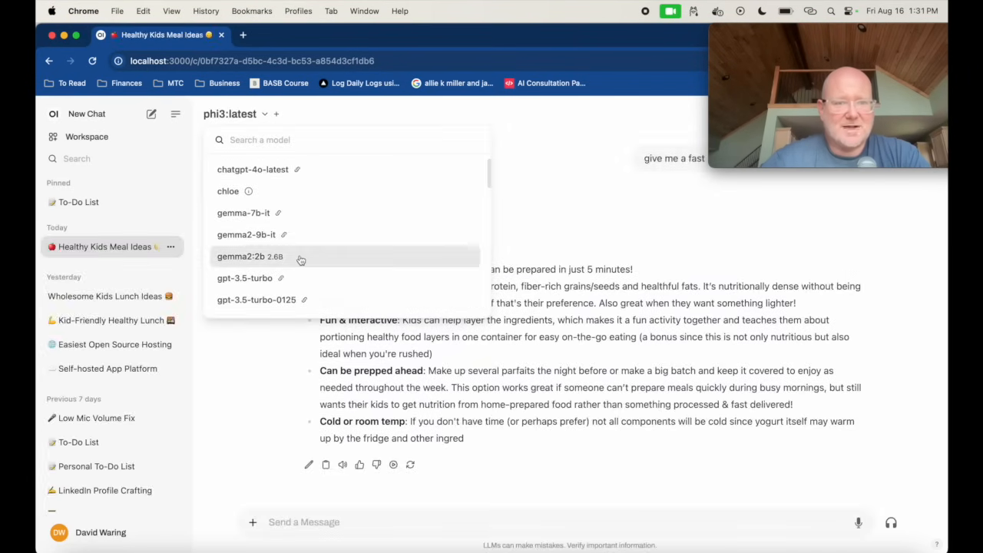
pyautogui.scroll(-10, 300, 258)
pyautogui.scroll(-3, 300, 259)
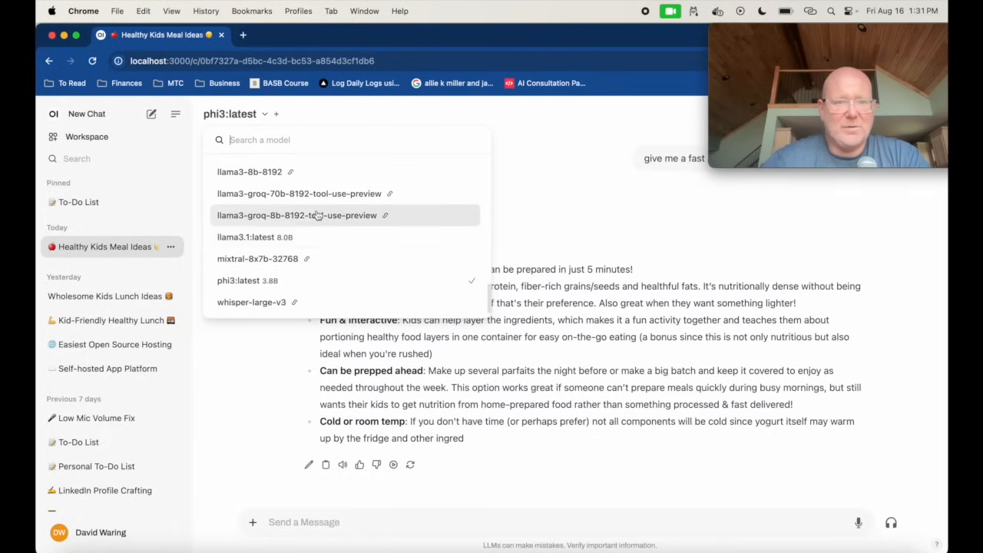
pyautogui.scroll(3, 316, 202)
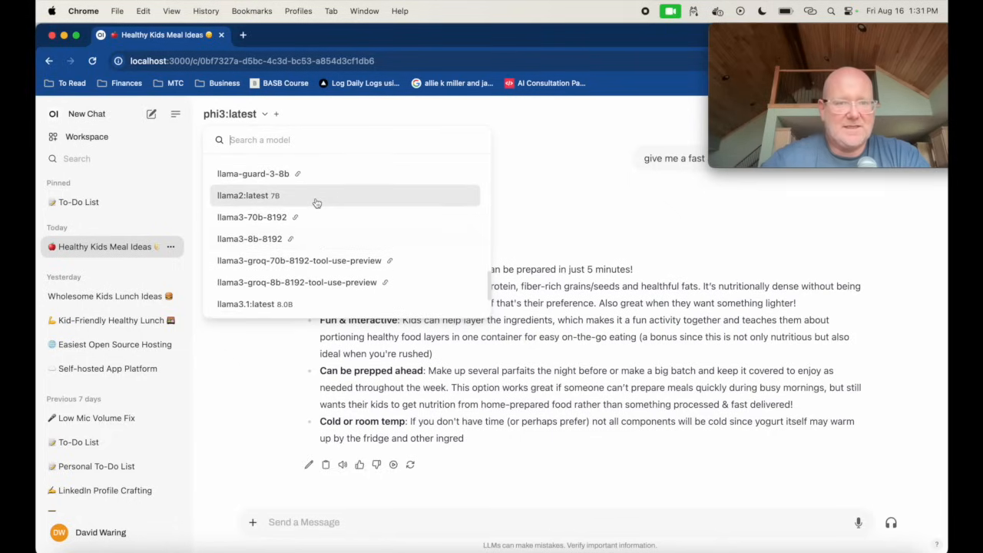
pyautogui.click(316, 217)
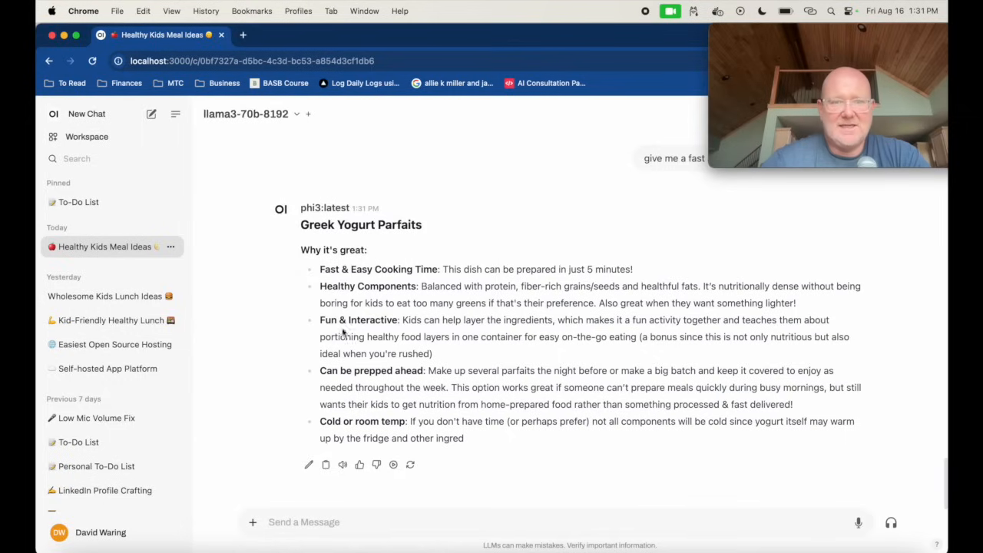
pyautogui.click(355, 523)
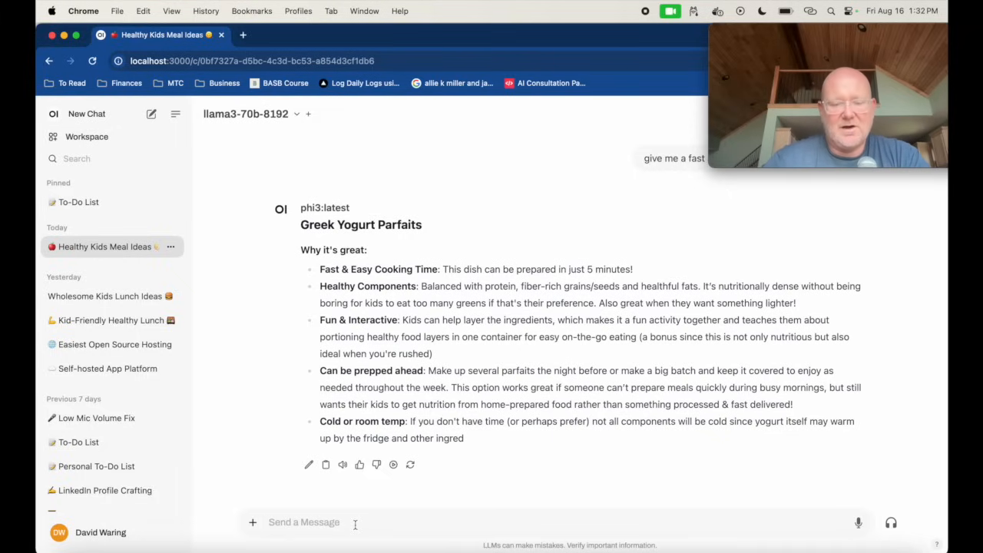
pyautogui.write('give me a fast and healthy meal idea for my kids')
pyautogui.press('Return')
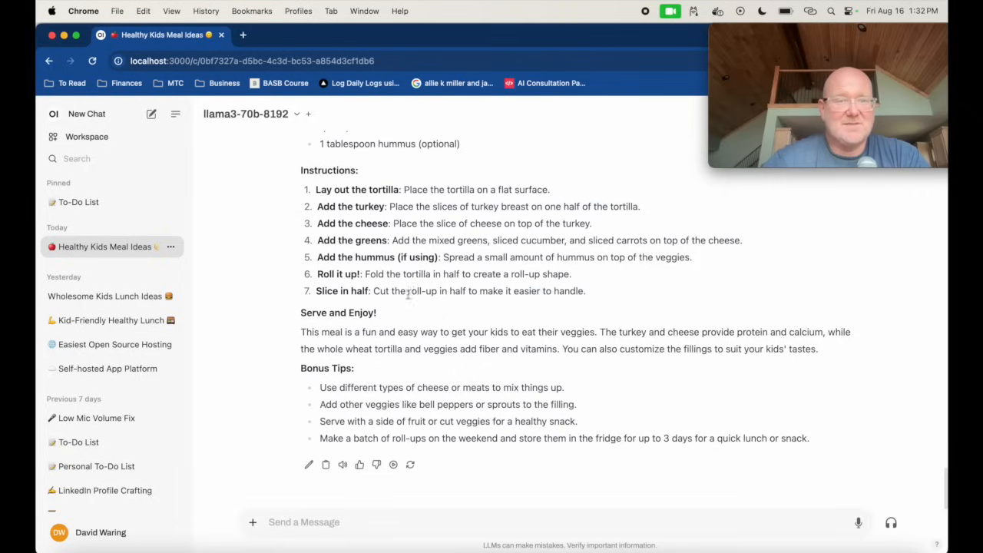
# Switch the chat model to chatgpt-4o-latest and send it the same kids' meal prompt.
pyautogui.click(298, 115)
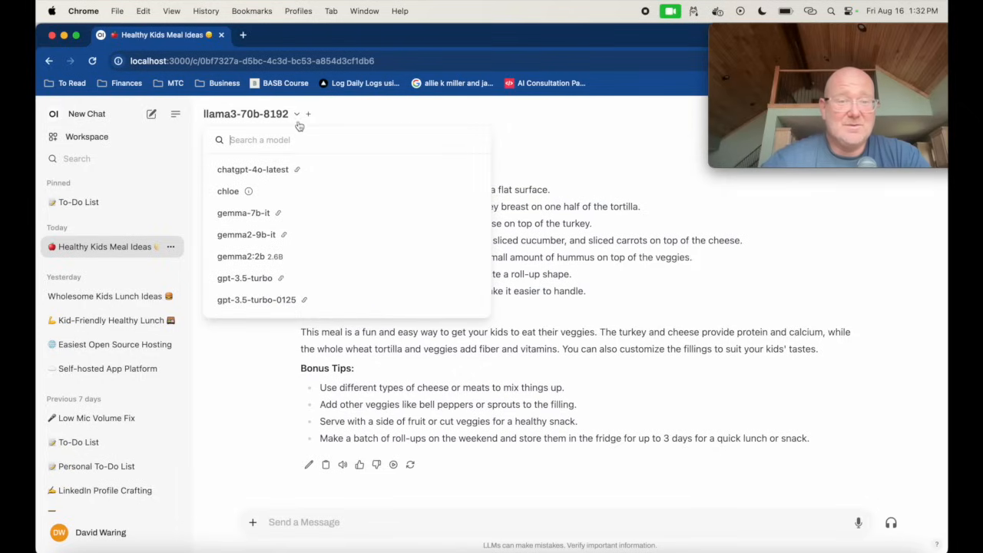
pyautogui.click(289, 172)
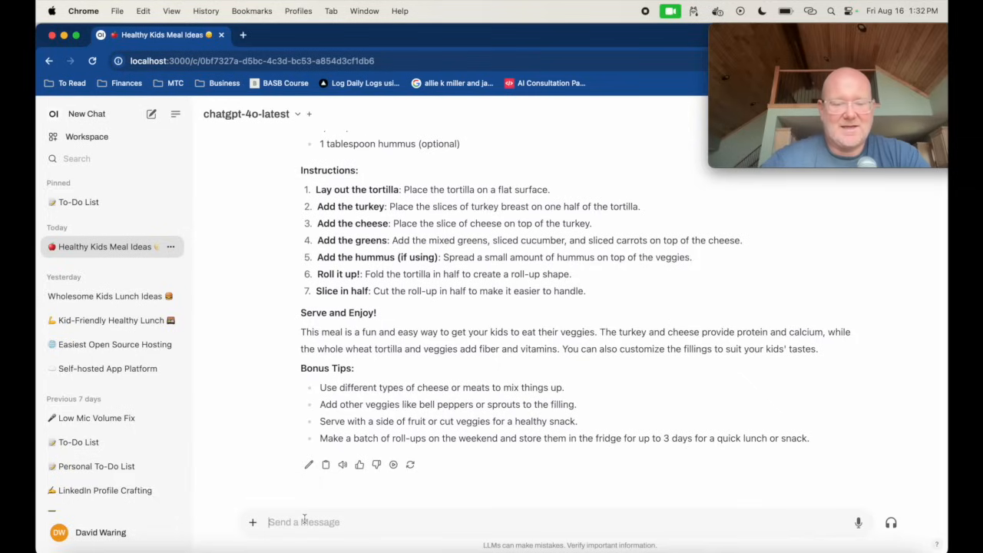
pyautogui.write('give me a fast and healthy meal idea for my kids')
pyautogui.press('Return')
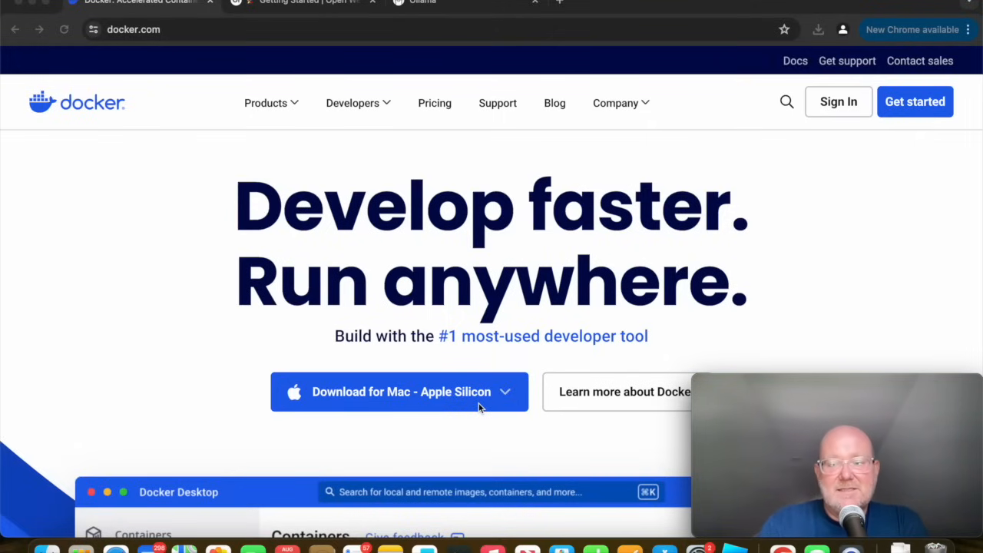
# Open the downloaded Docker.dmg and copy Docker into the Applications folder.
pyautogui.click(900, 549)
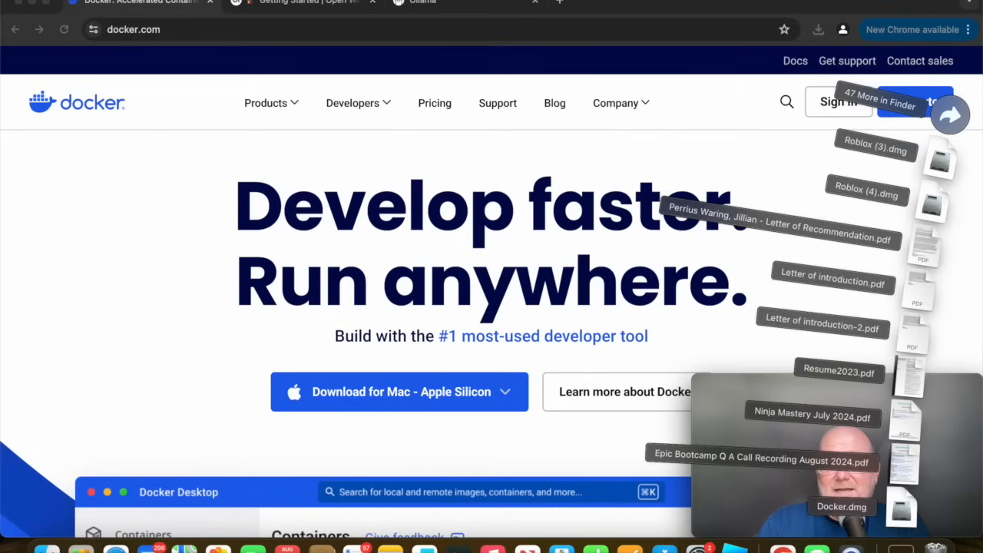
pyautogui.click(903, 515)
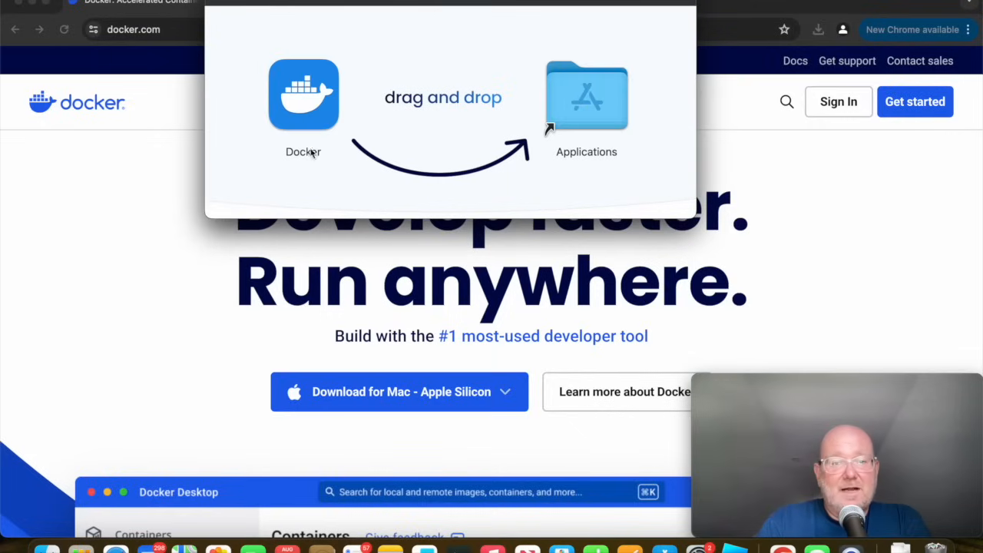
pyautogui.moveTo(298, 113); pyautogui.dragTo(558, 112)
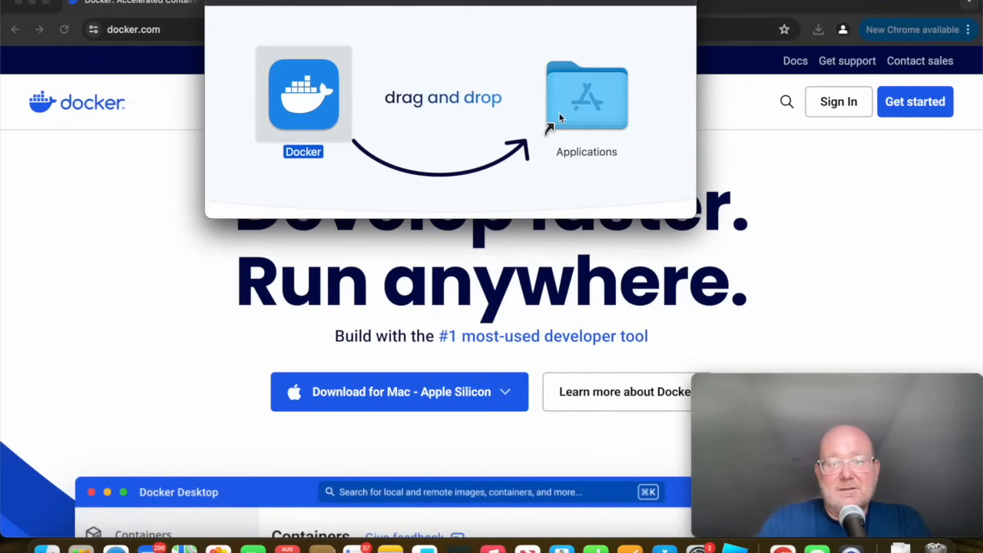
pyautogui.moveTo(559, 112); pyautogui.dragTo(559, 112)
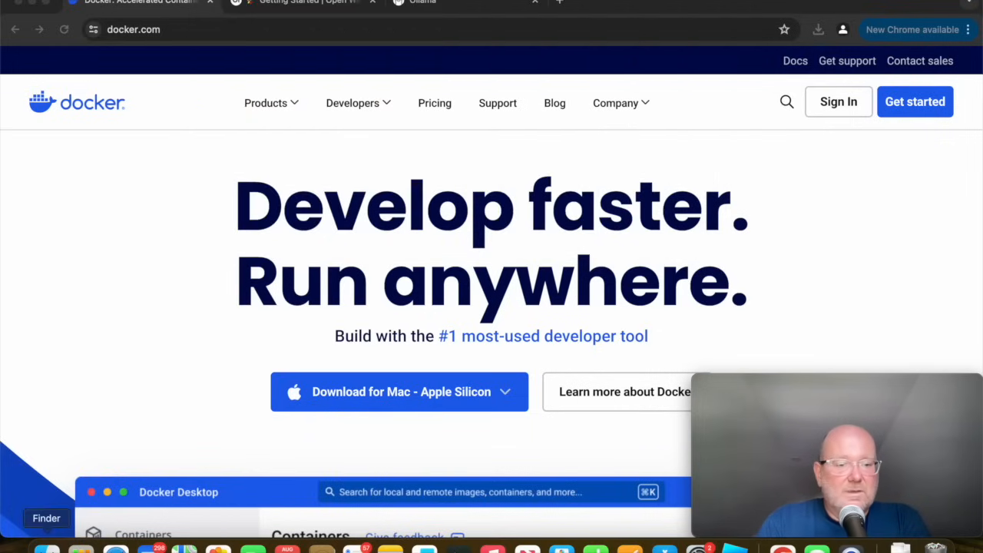
# Launch Docker from the Applications folder in Finder and confirm that it may be opened.
pyautogui.click(46, 547)
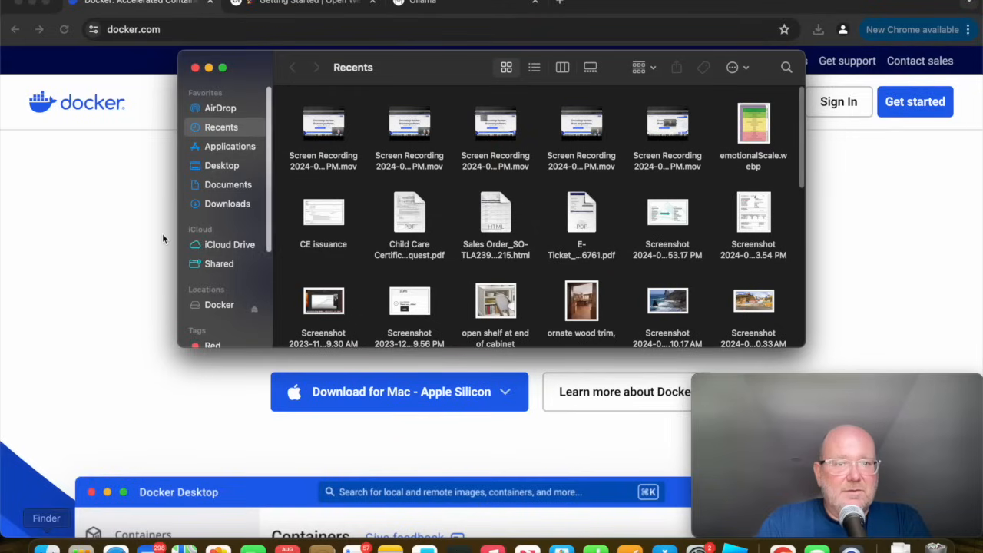
pyautogui.click(231, 146)
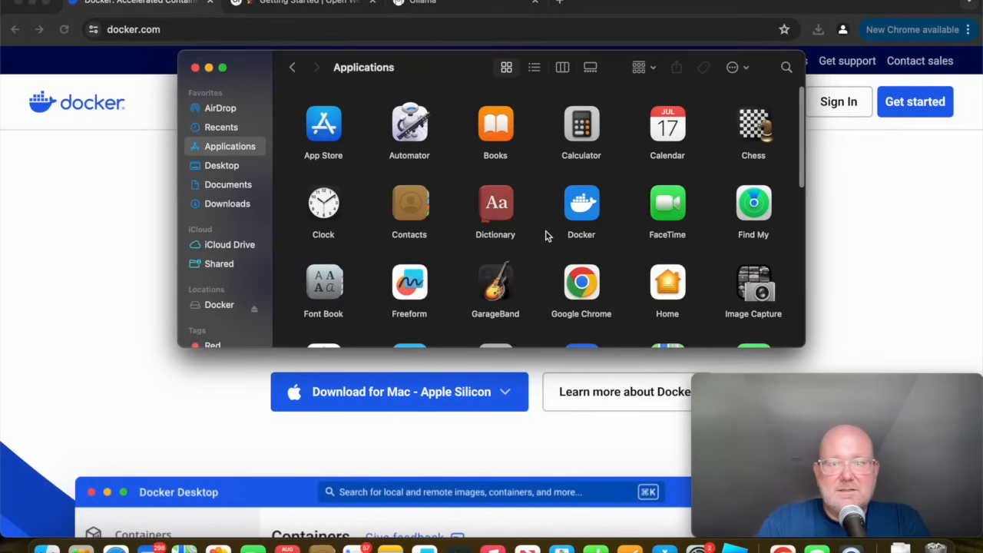
pyautogui.scroll(-3, 545, 235)
pyautogui.click(590, 142)
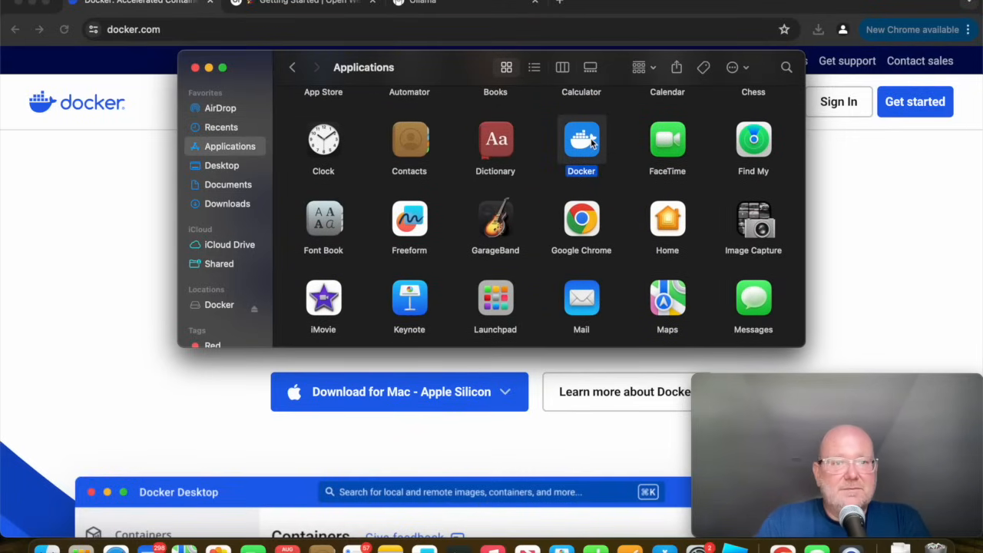
pyautogui.doubleClick(591, 142)
pyautogui.click(532, 239)
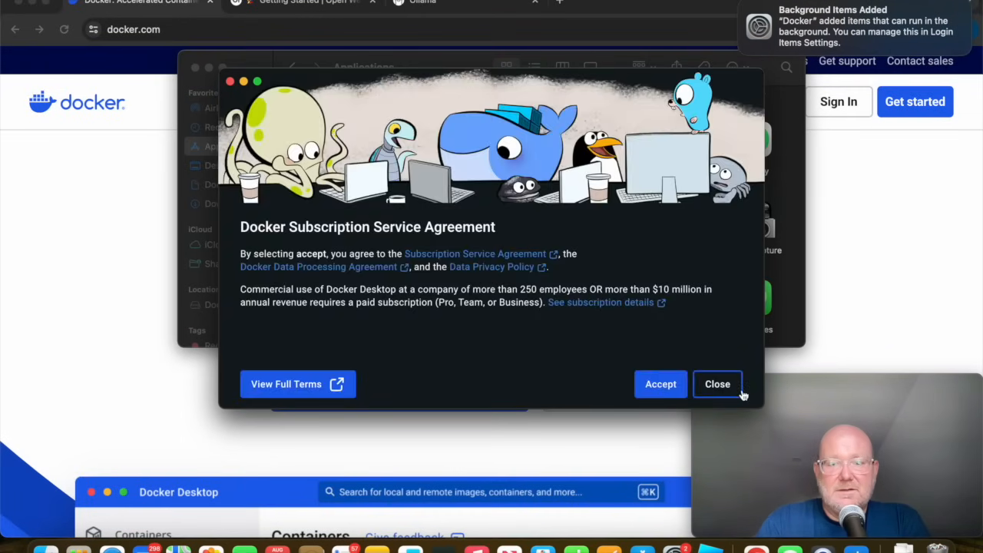
# Accept the Docker Subscription Service Agreement and finish the Docker Desktop installation with the recommended settings.
pyautogui.click(661, 386)
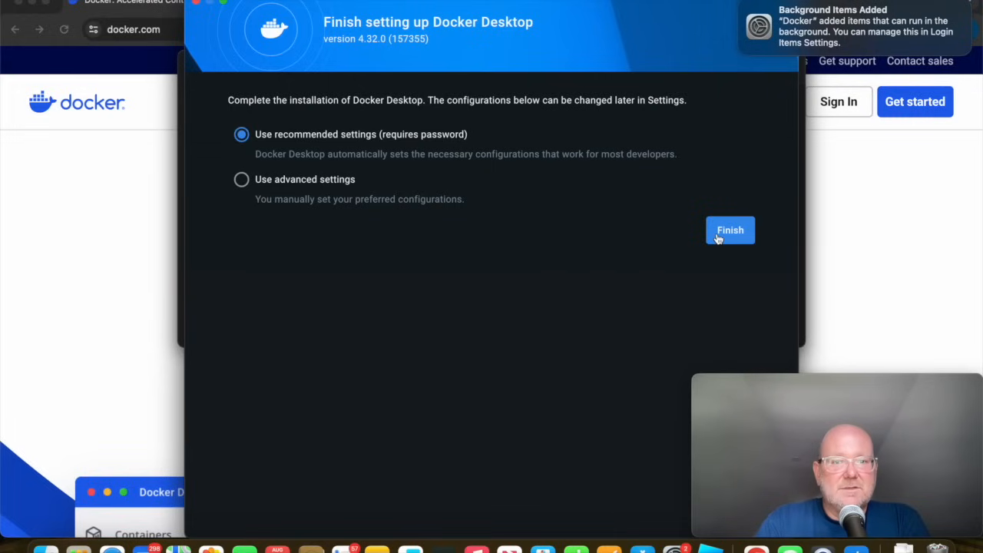
pyautogui.click(718, 239)
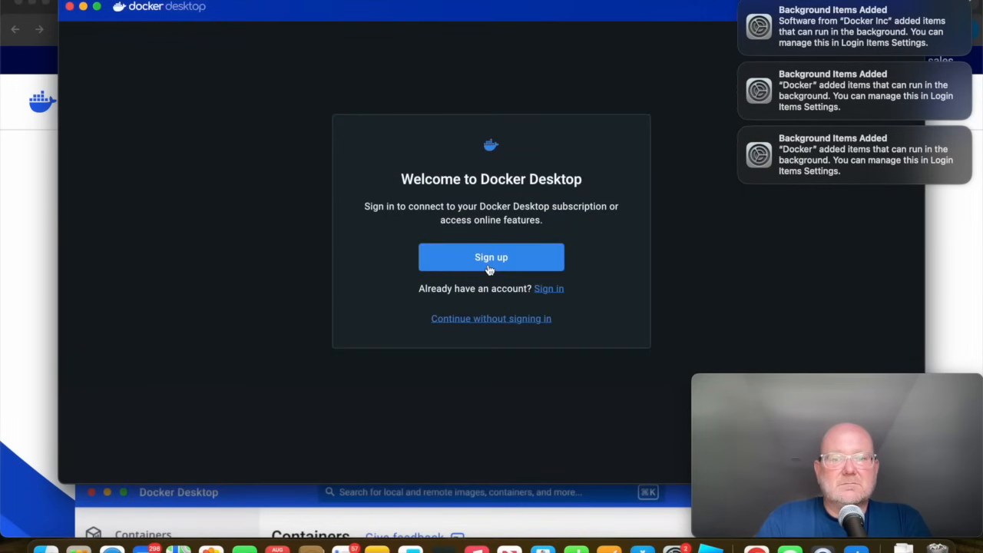
# Continue into Docker Desktop without signing in, skip the welcome survey after picking the role Other, and close the window.
pyautogui.click(479, 319)
pyautogui.click(503, 406)
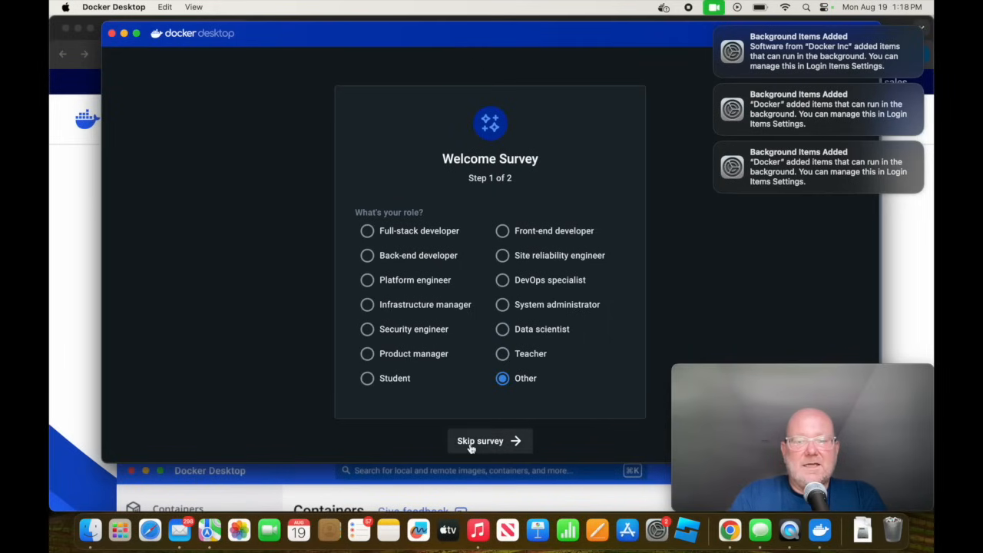
pyautogui.click(481, 442)
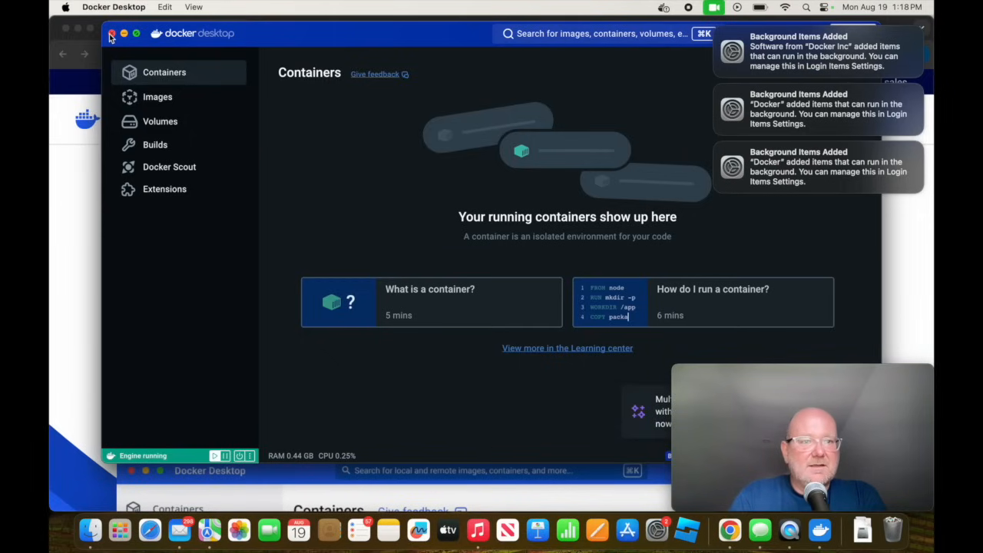
pyautogui.click(111, 33)
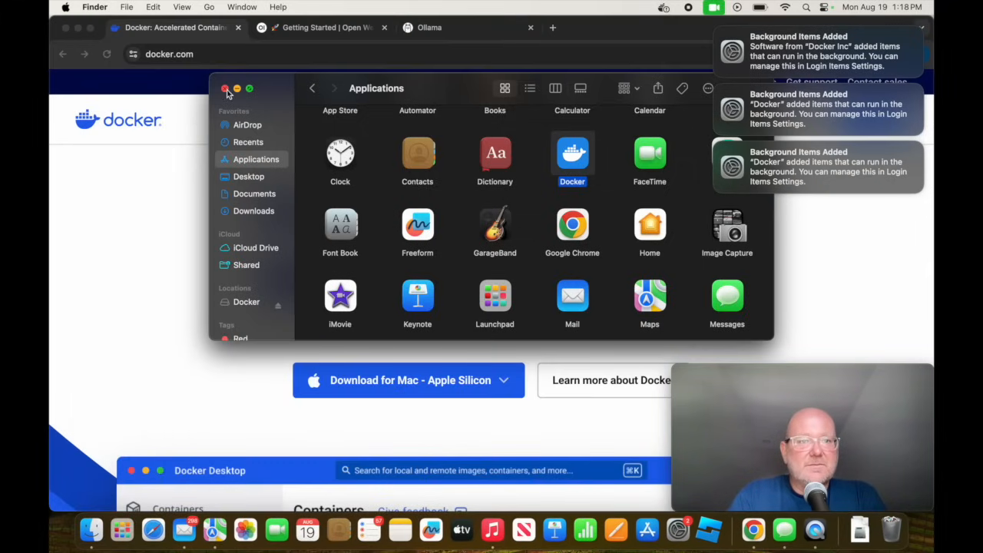
# Close the Applications window, move the Ollama browser tab ahead of the Open WebUI tab, and download Ollama for macOS.
pyautogui.click(226, 90)
pyautogui.click(310, 33)
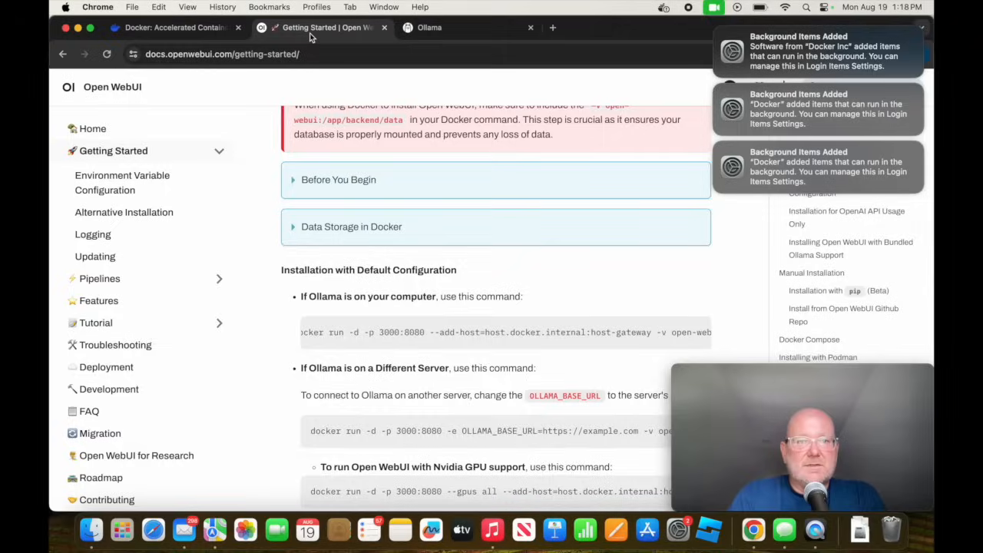
pyautogui.moveTo(430, 31); pyautogui.dragTo(290, 36)
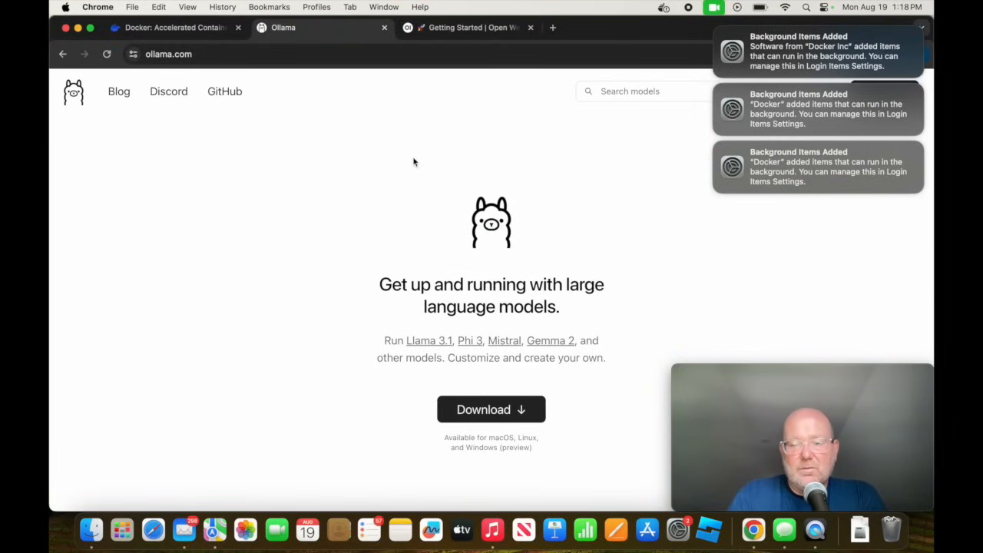
pyautogui.click(503, 419)
pyautogui.scroll(-1, 504, 418)
pyautogui.click(487, 327)
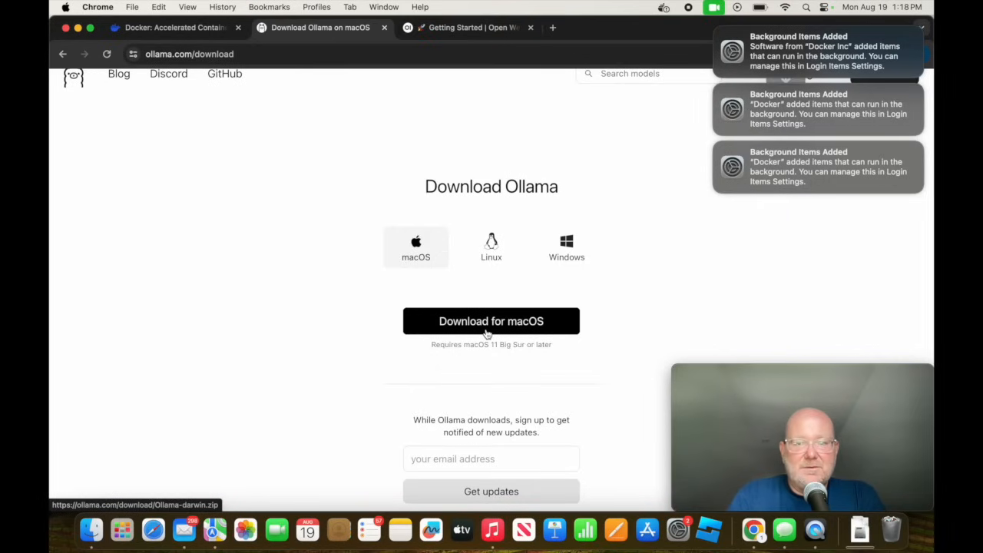
pyautogui.moveTo(695, 471)
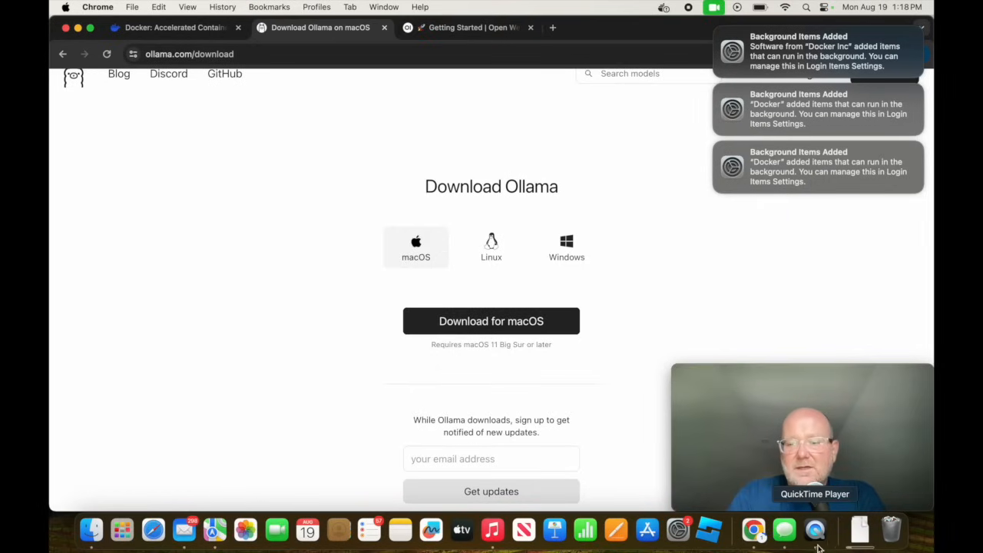
# Launch the downloaded Ollama app, confirm that it may be opened, and move it to the Applications directory.
pyautogui.click(858, 532)
pyautogui.click(859, 488)
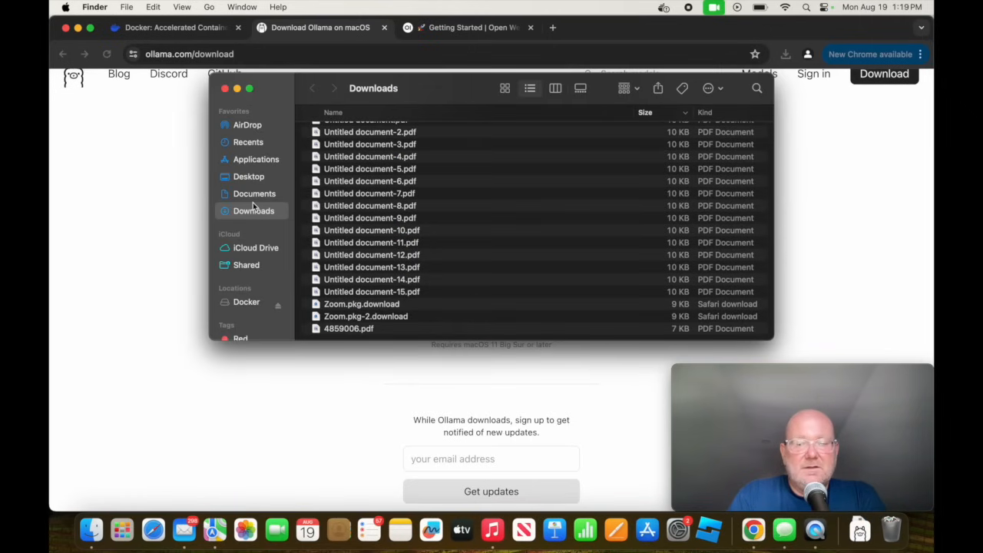
pyautogui.click(862, 538)
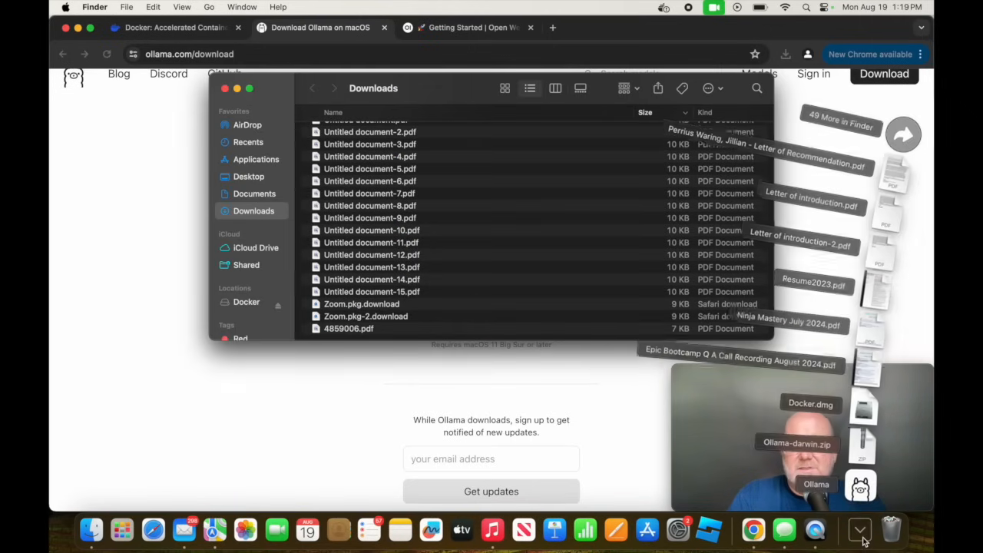
pyautogui.click(861, 492)
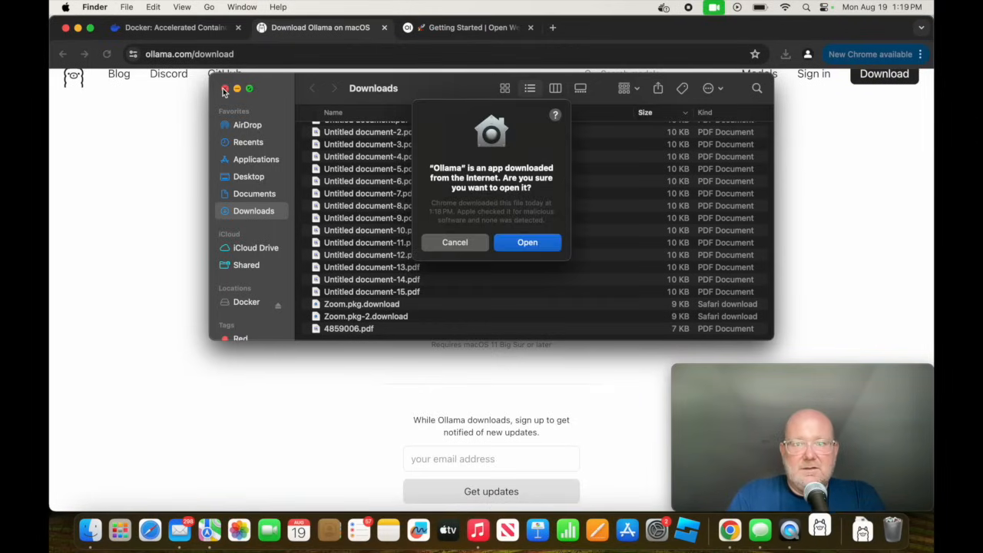
pyautogui.click(224, 89)
pyautogui.click(530, 244)
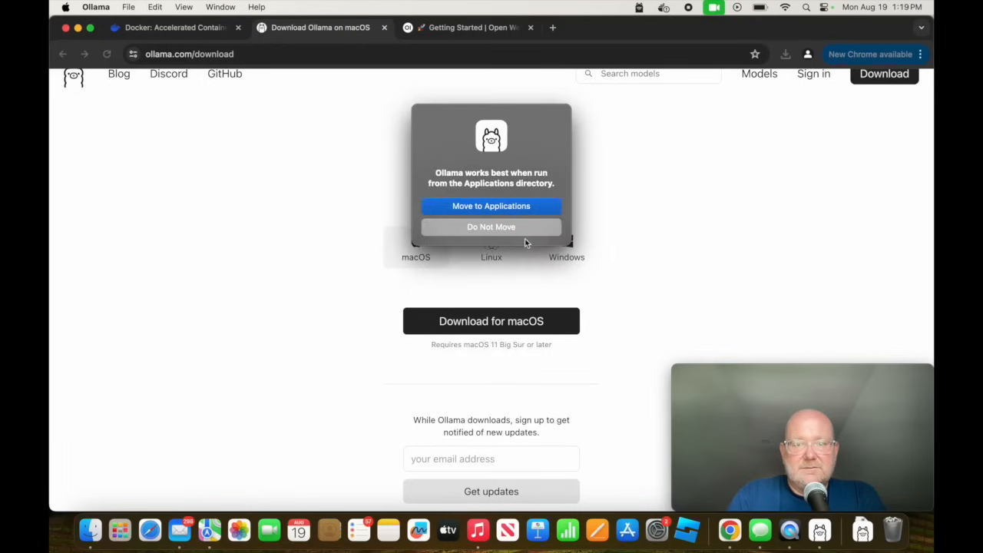
pyautogui.click(499, 206)
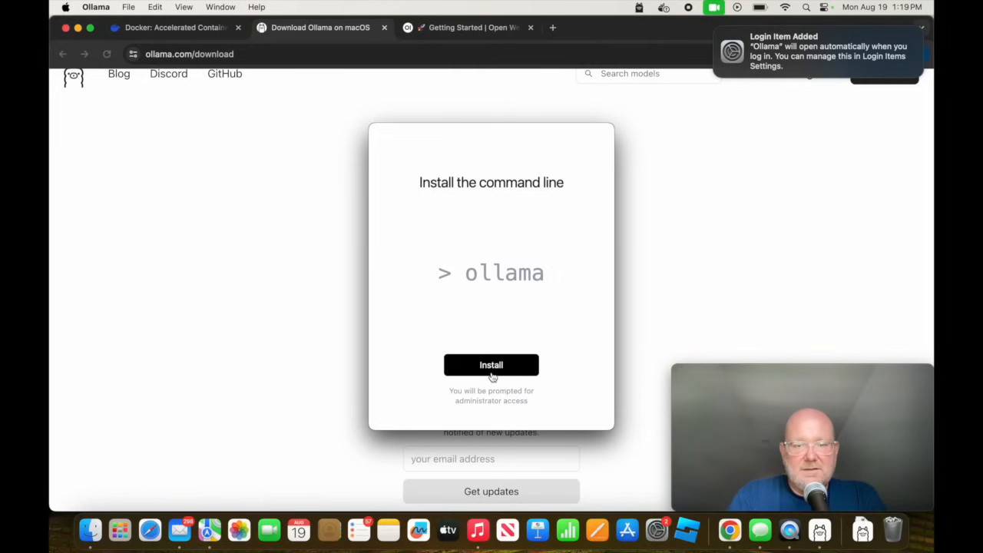
# Install the Ollama command line by entering the administrator password, and finish the Ollama setup.
pyautogui.click(492, 373)
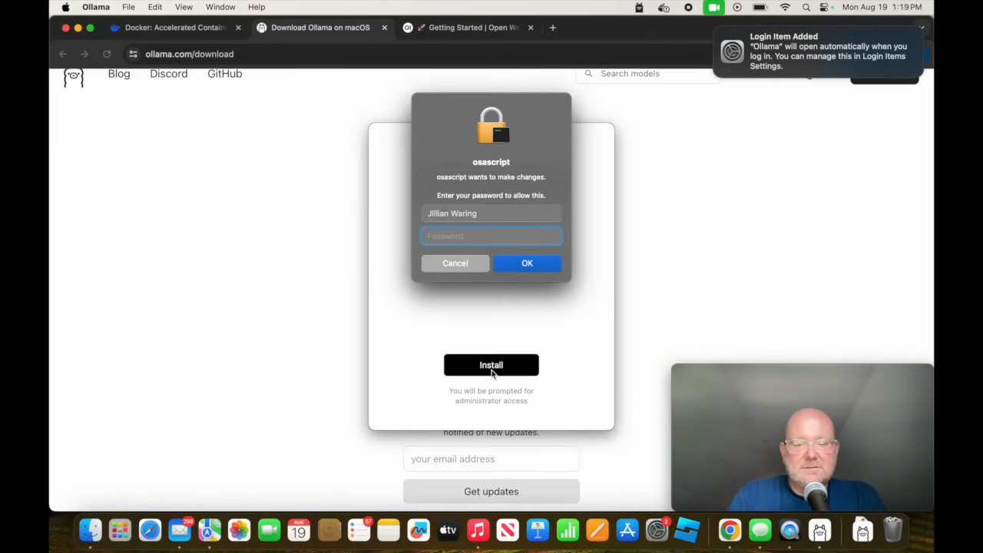
pyautogui.write('••••••••••••')
pyautogui.press('Return')
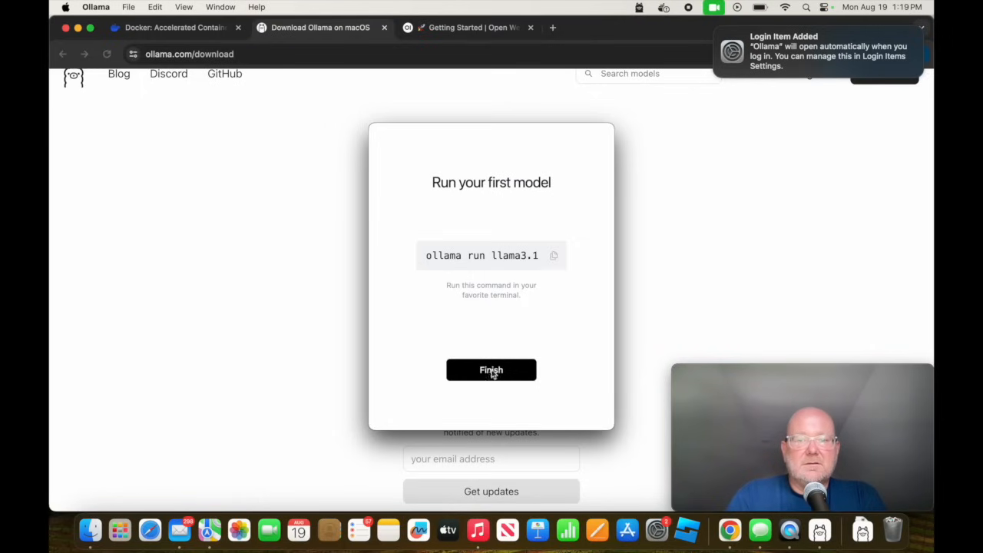
pyautogui.click(492, 372)
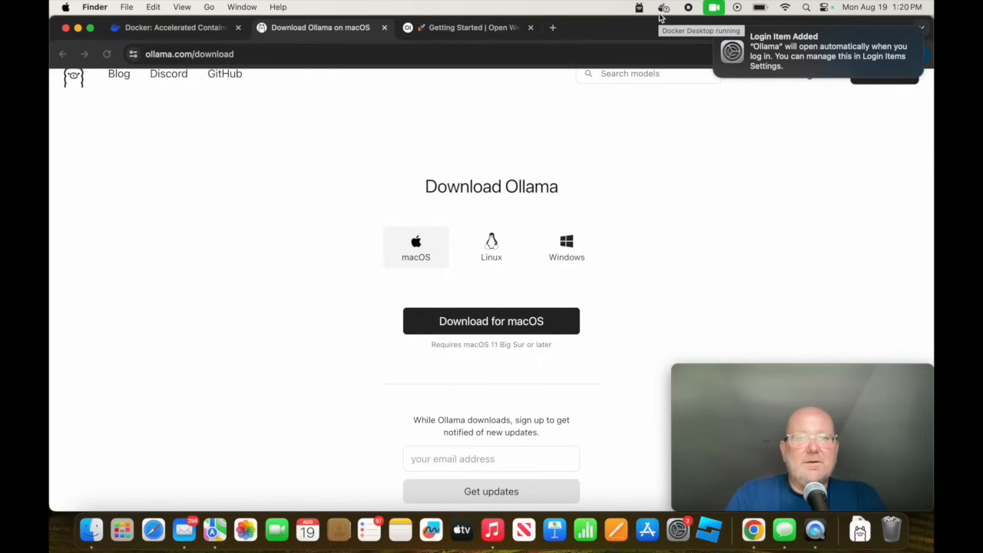
# On the Open WebUI Getting Started page, locate the default-configuration Docker command for Ollama on the same computer.
pyautogui.click(452, 29)
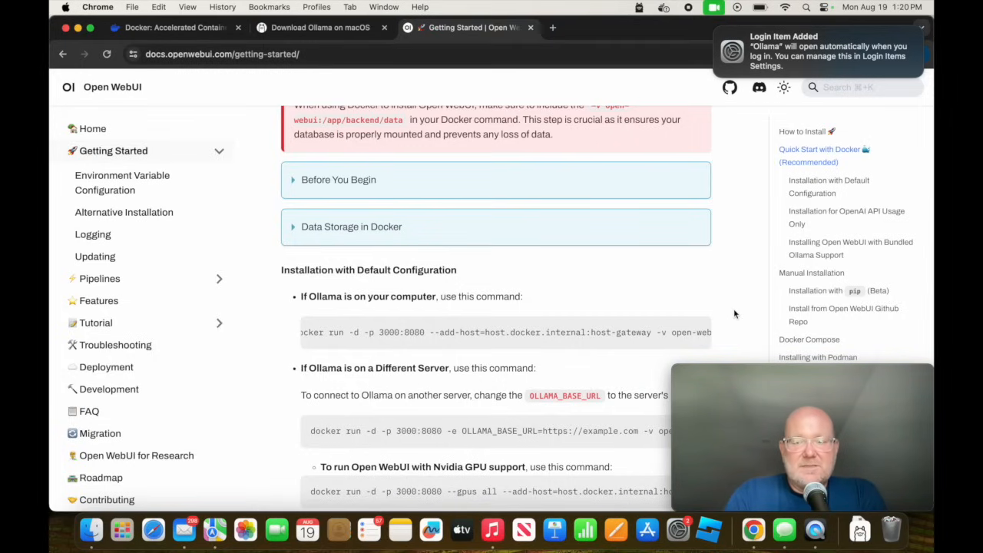
pyautogui.scroll(-2, 733, 313)
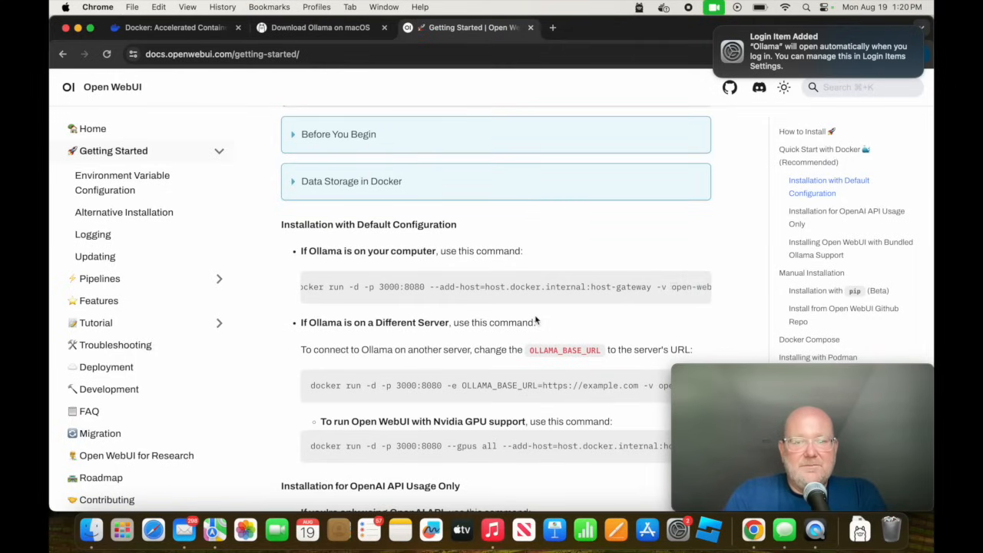
pyautogui.scroll(-1, 461, 284)
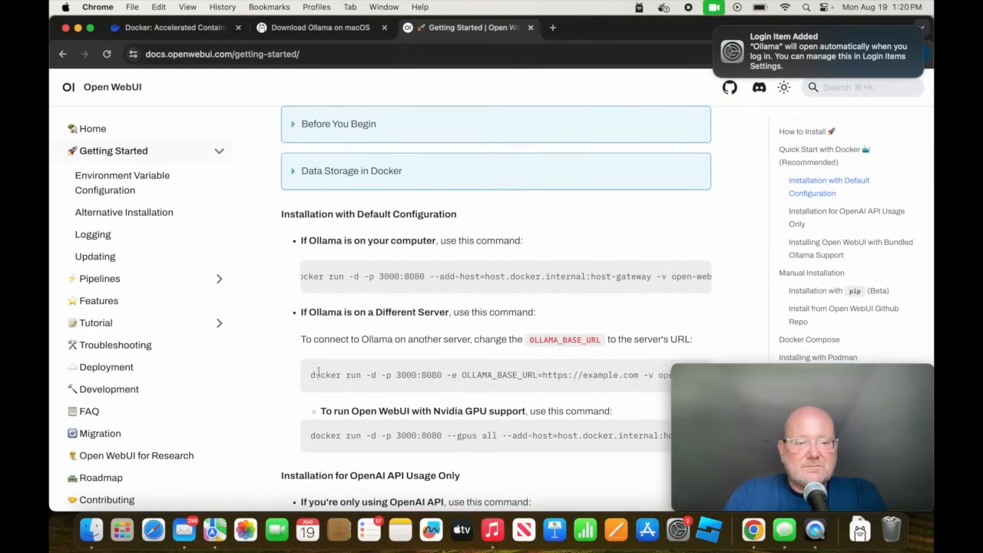
# Find Terminal with a Finder search, open it, and run the Open WebUI docker run command with port mapping 3000:8080.
pyautogui.click(91, 530)
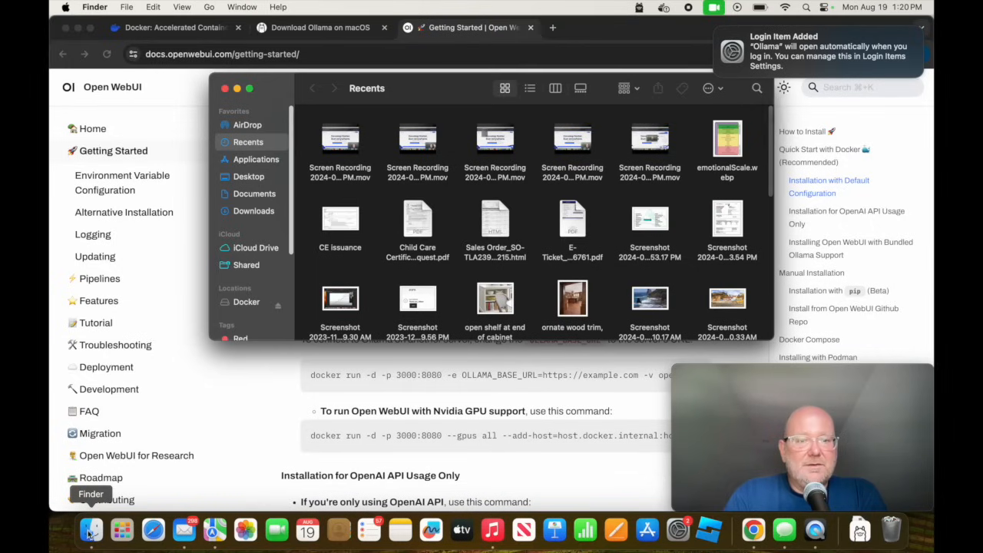
pyautogui.click(255, 160)
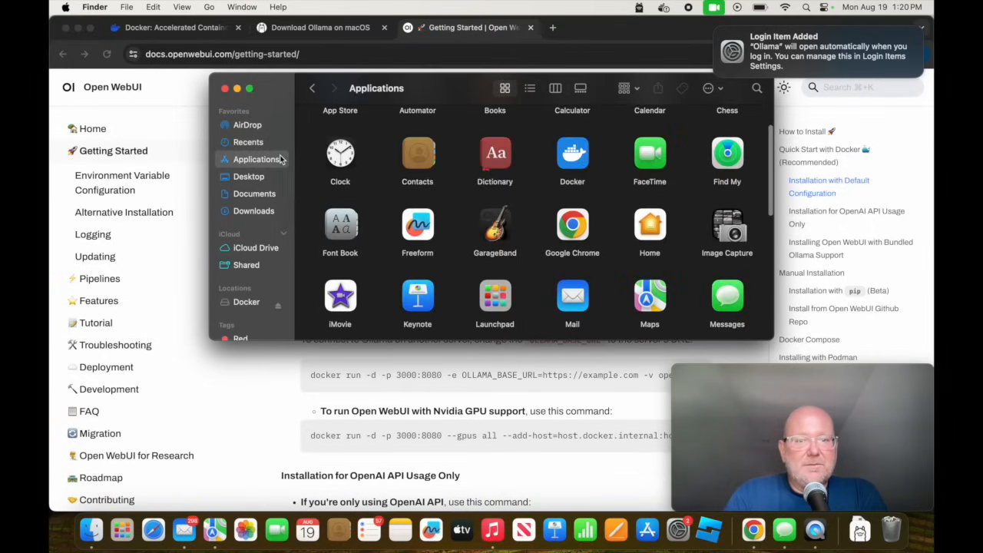
pyautogui.scroll(-5, 507, 274)
pyautogui.scroll(-5, 507, 274)
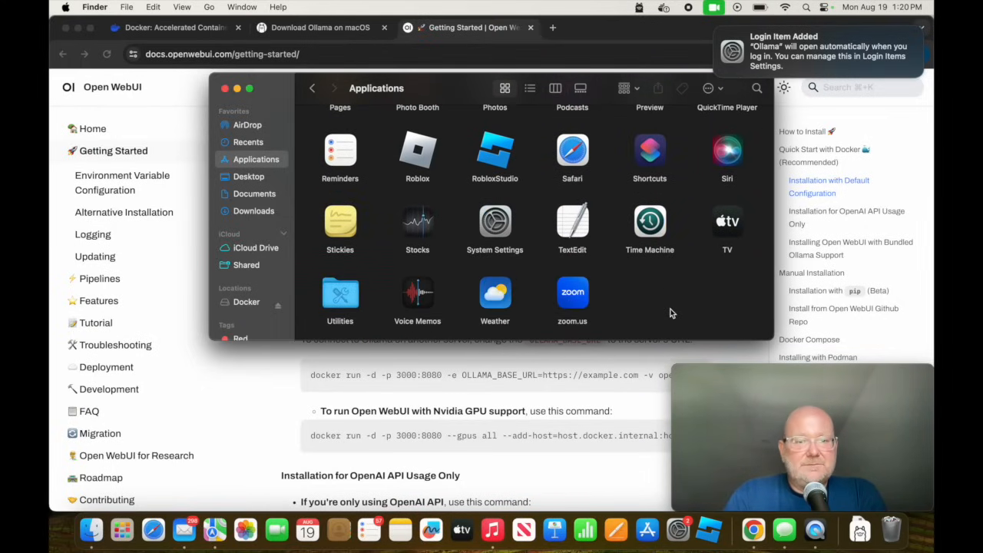
pyautogui.press('cmd+f')
pyautogui.write('terminal')
pyautogui.doubleClick(538, 159)
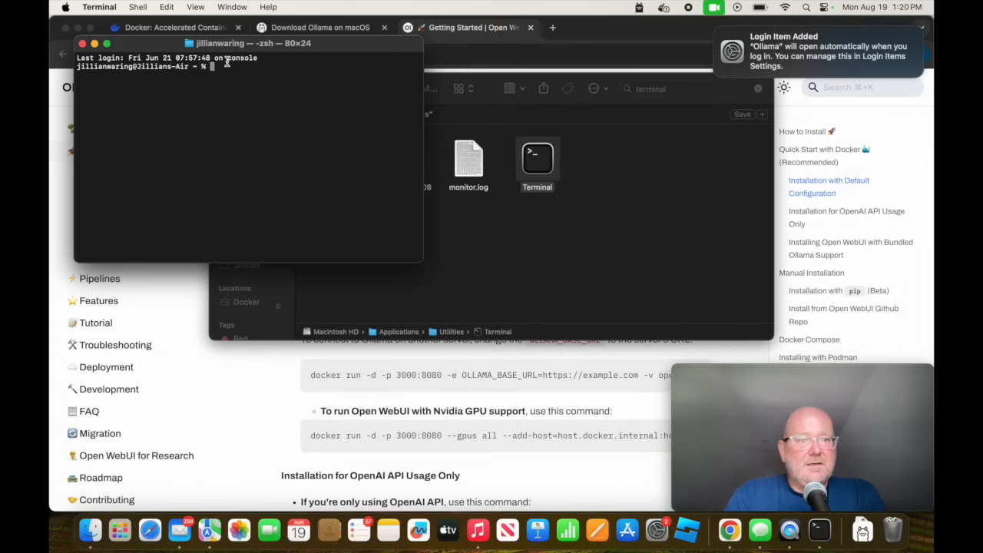
pyautogui.write('docker run -d -p 3000:8080 --add-host=host.docker.internal:host-gateway -v open-webui:/app/backend/data --name open-webui --restart always ghcr.io/open-webui/open-webui:main')
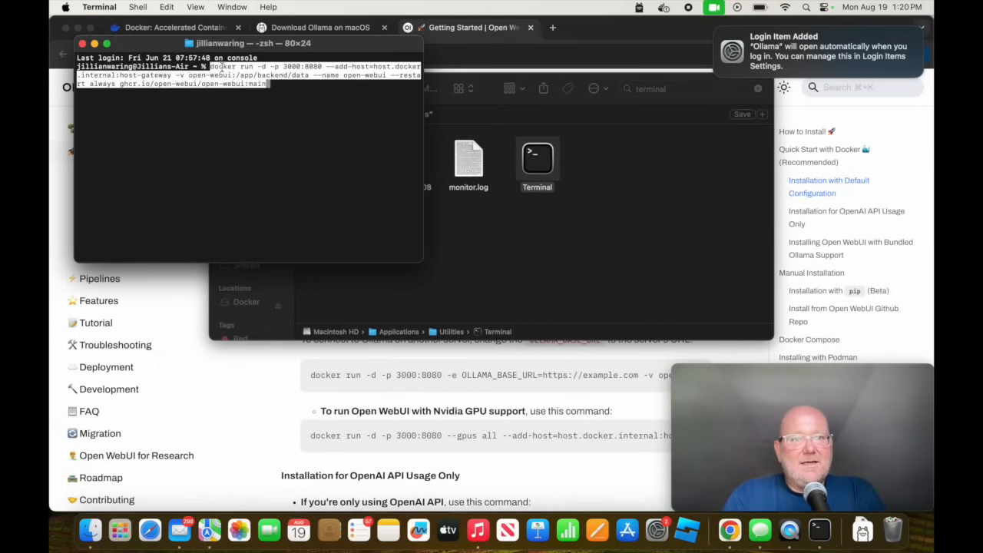
pyautogui.press('Return')
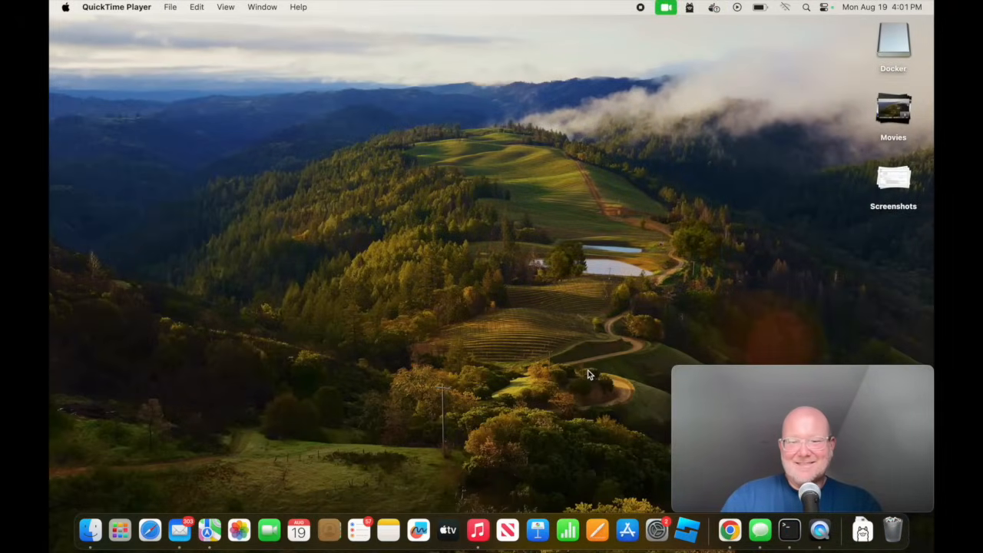
# Switch to Chrome and open the local Open WebUI page at localhost:3000.
pyautogui.click(729, 530)
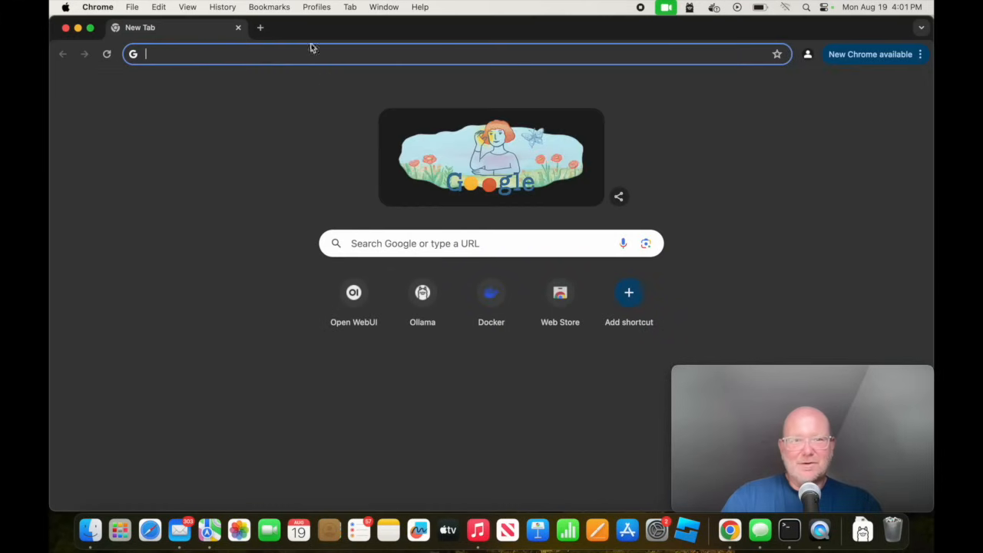
pyautogui.write('localhost:3000')
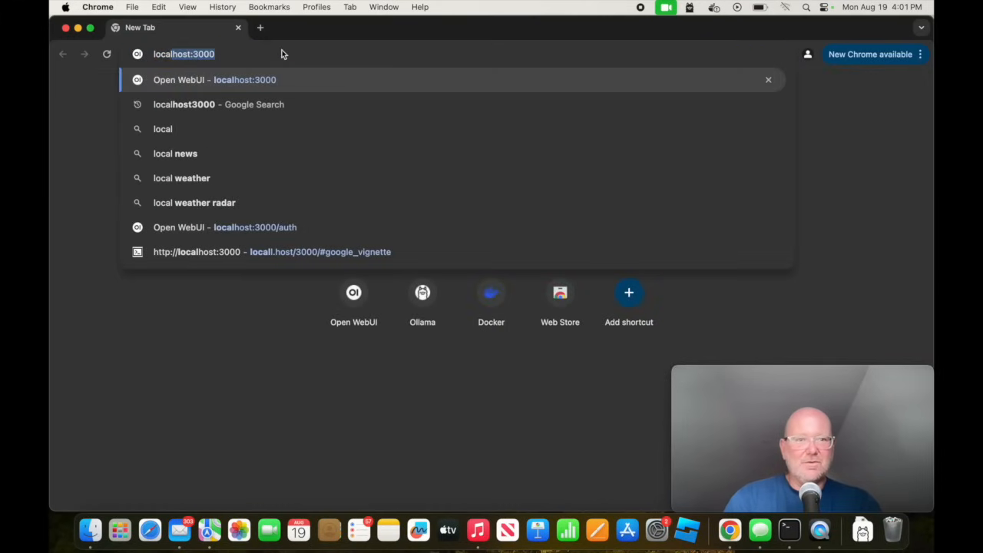
pyautogui.press('Return')
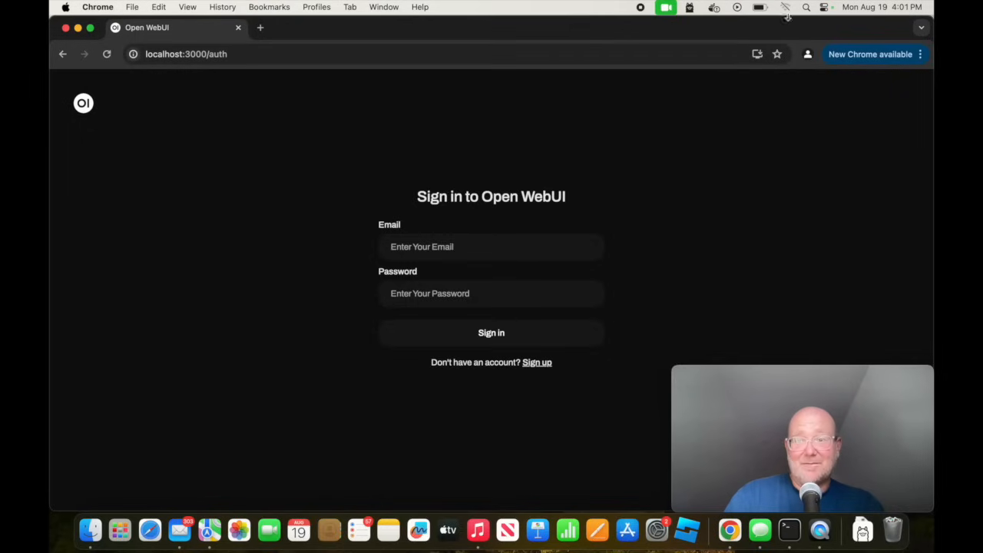
# Test the internet connection by loading yahoo.com in a new browser tab, and return to the Open WebUI sign-in page.
pyautogui.click(259, 27)
pyautogui.click(262, 54)
pyautogui.write('yahoo.com')
pyautogui.press('Return')
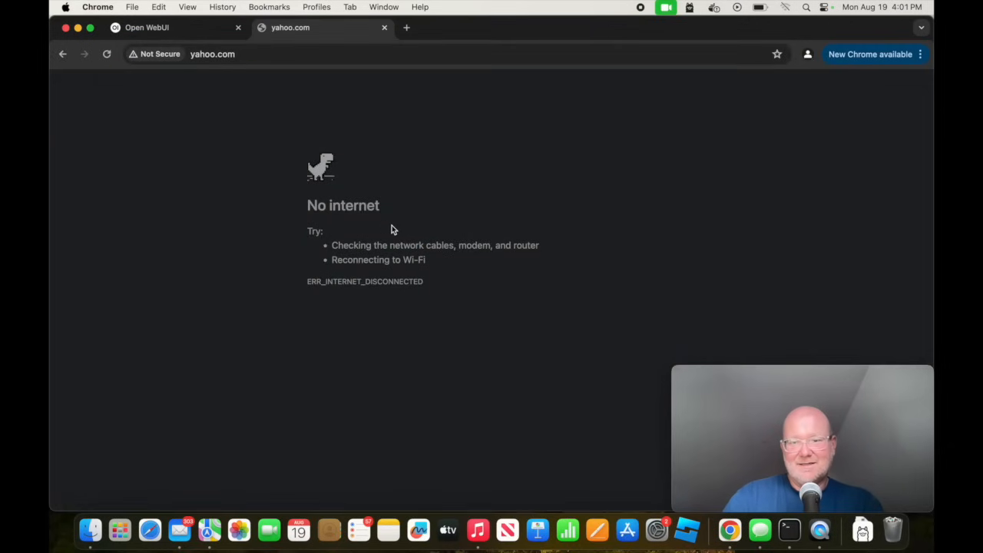
pyautogui.click(137, 27)
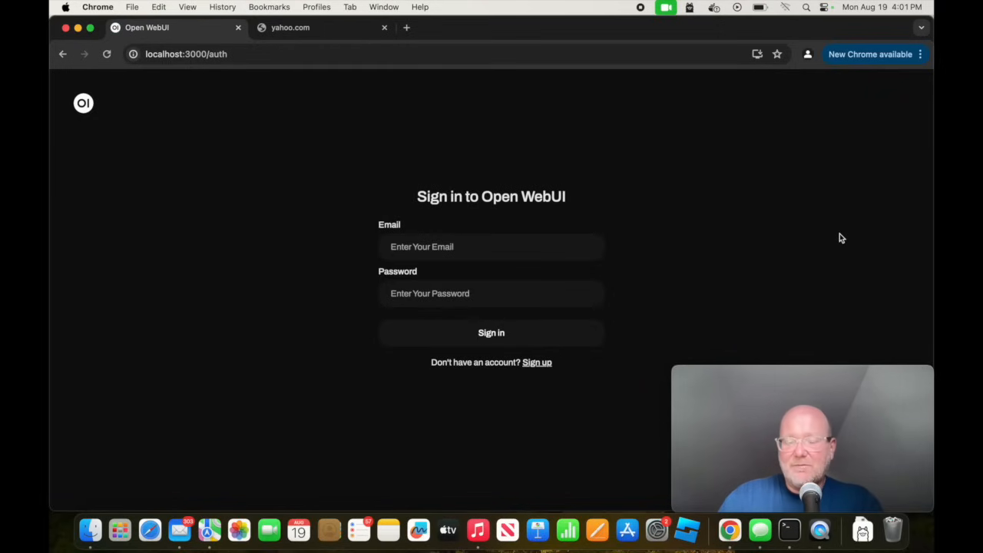
# Sign up for an Open WebUI account with full name, email and password, and save the password in the browser.
pyautogui.click(538, 364)
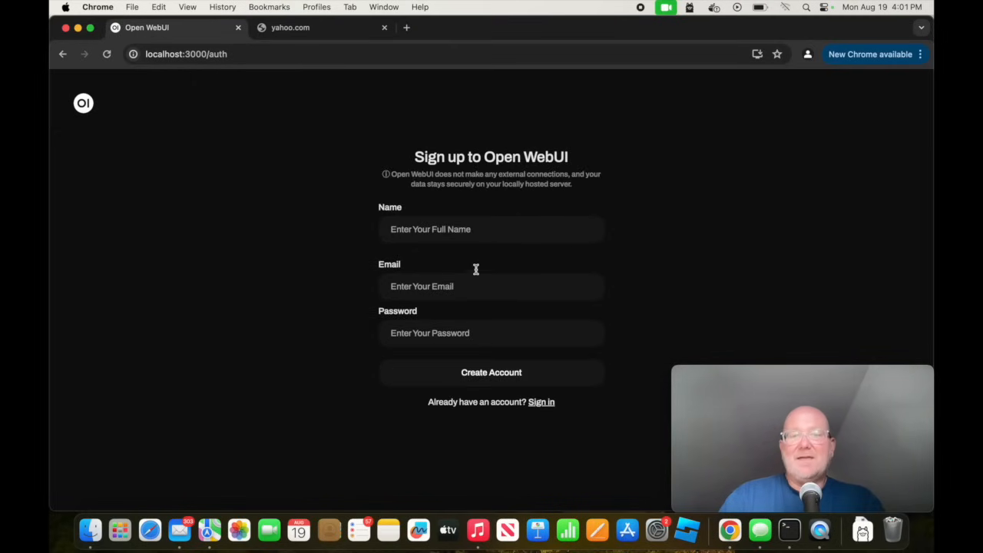
pyautogui.click(466, 229)
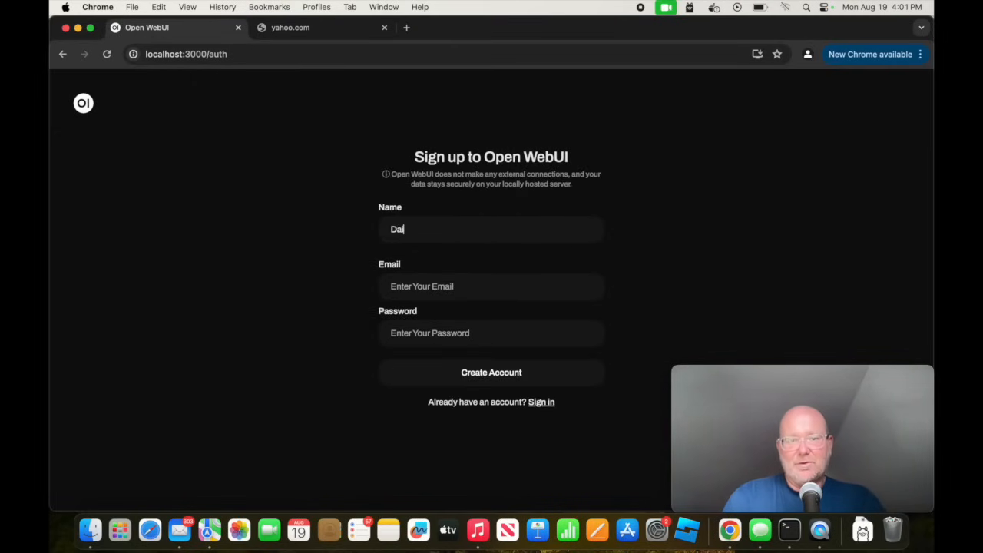
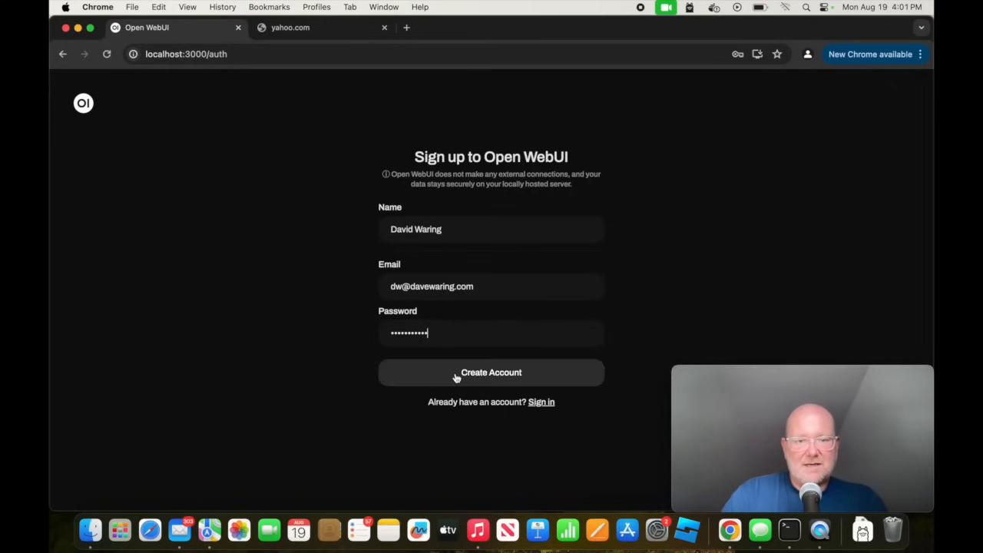
pyautogui.click(456, 377)
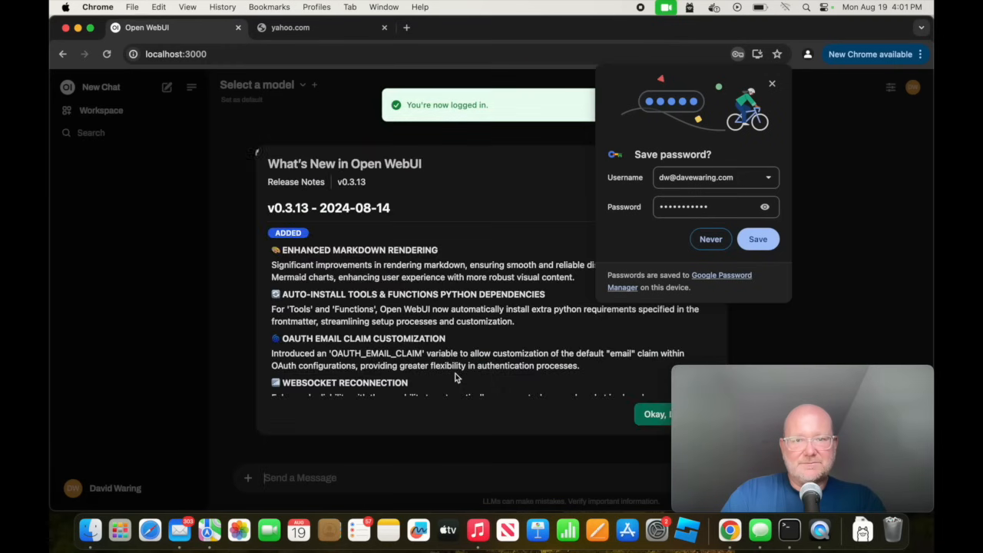
pyautogui.click(758, 239)
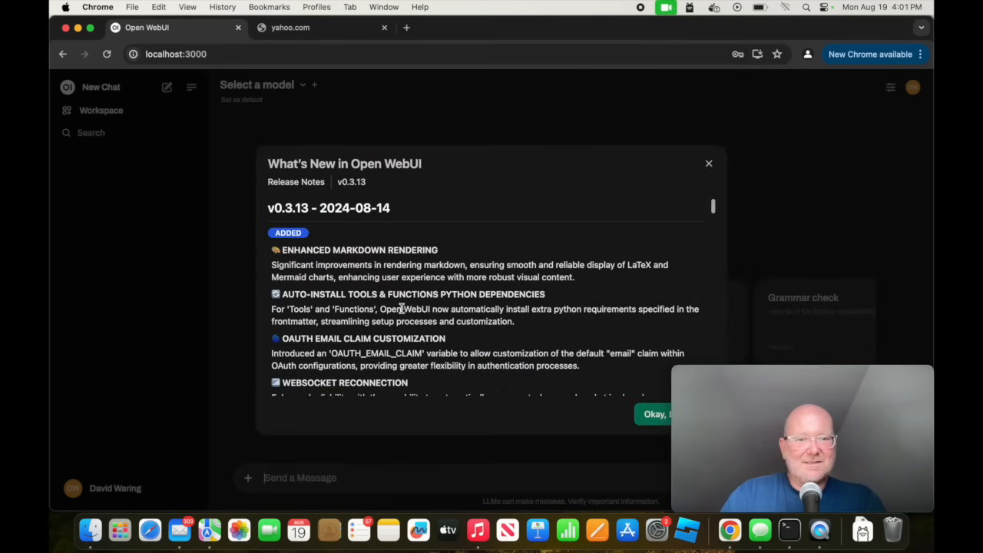
# Dismiss the What's New release notes and open the model selection list of the new chat.
pyautogui.moveTo(759, 389)
pyautogui.moveTo(775, 377); pyautogui.dragTo(835, 28)
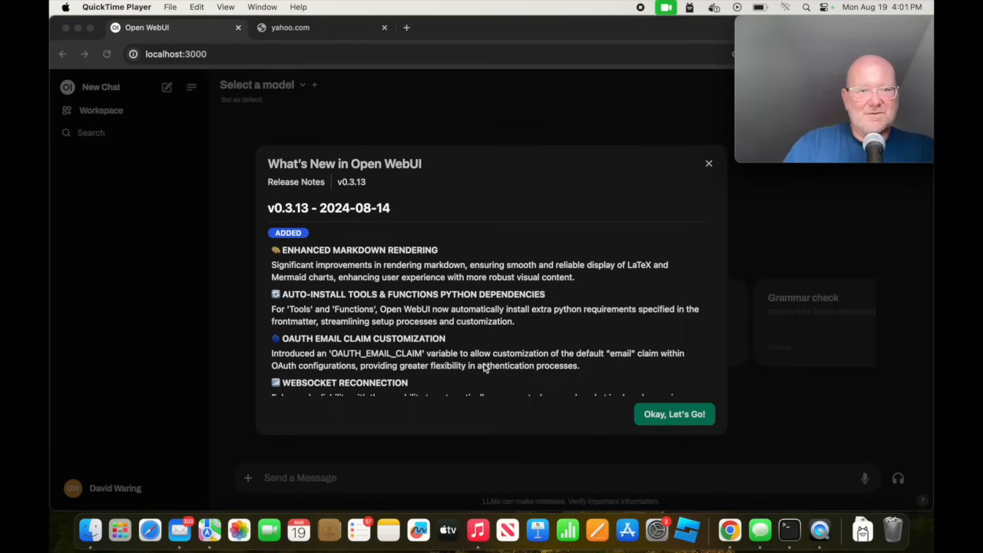
pyautogui.click(663, 414)
pyautogui.click(662, 415)
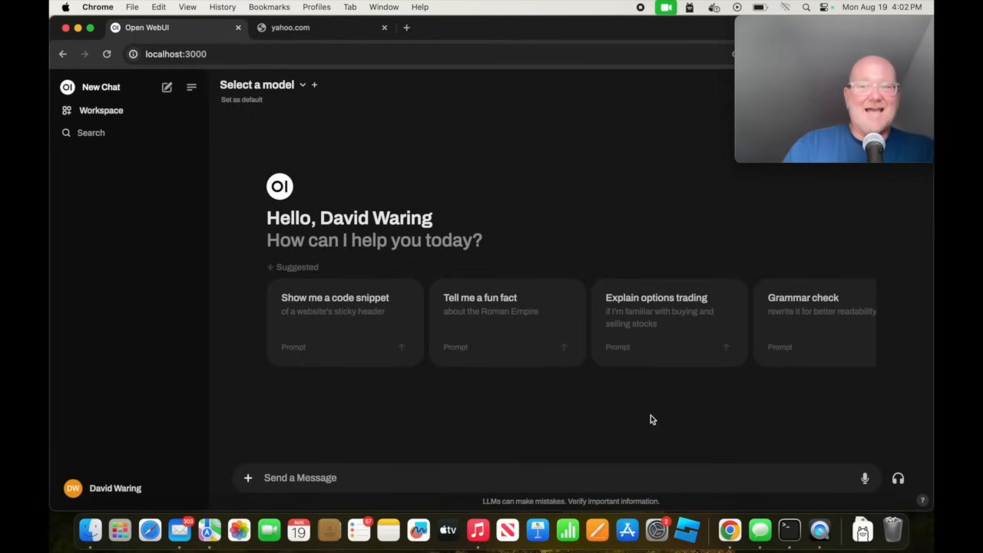
pyautogui.click(303, 87)
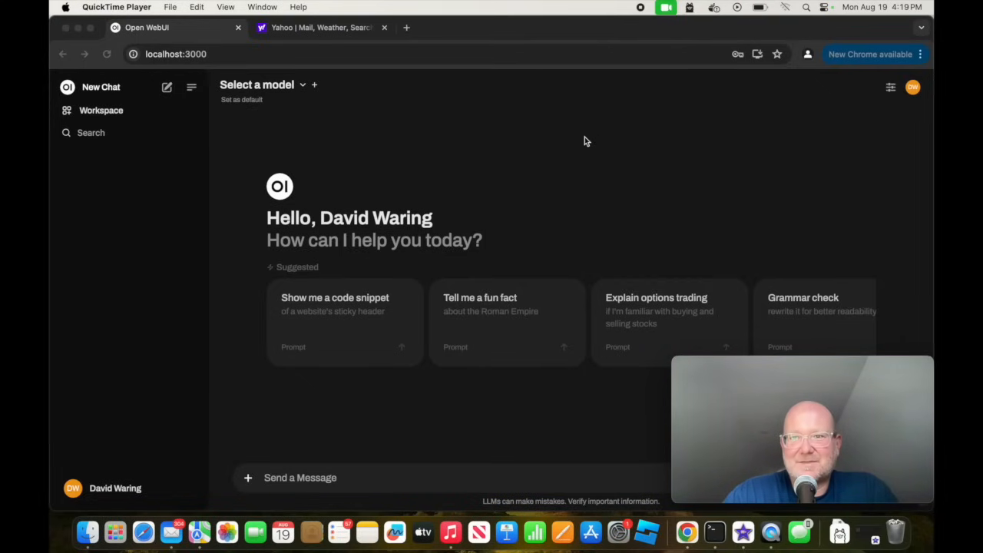
# Turn on the Mac's Wi-Fi.
pyautogui.click(787, 7)
pyautogui.click(777, 31)
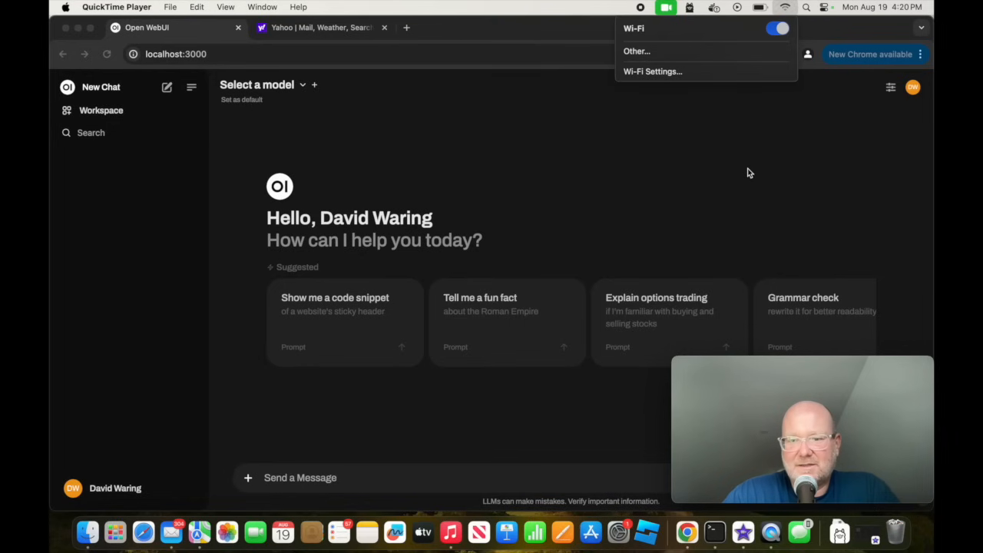
# Load the Ollama website in the second browser tab and browse the list in its model library.
pyautogui.click(382, 64)
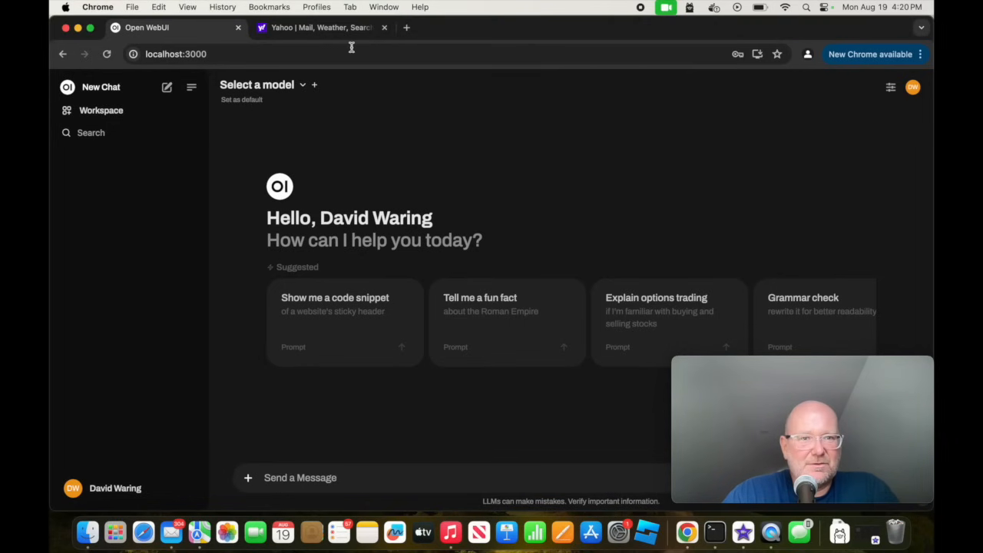
pyautogui.click(312, 31)
pyautogui.click(304, 50)
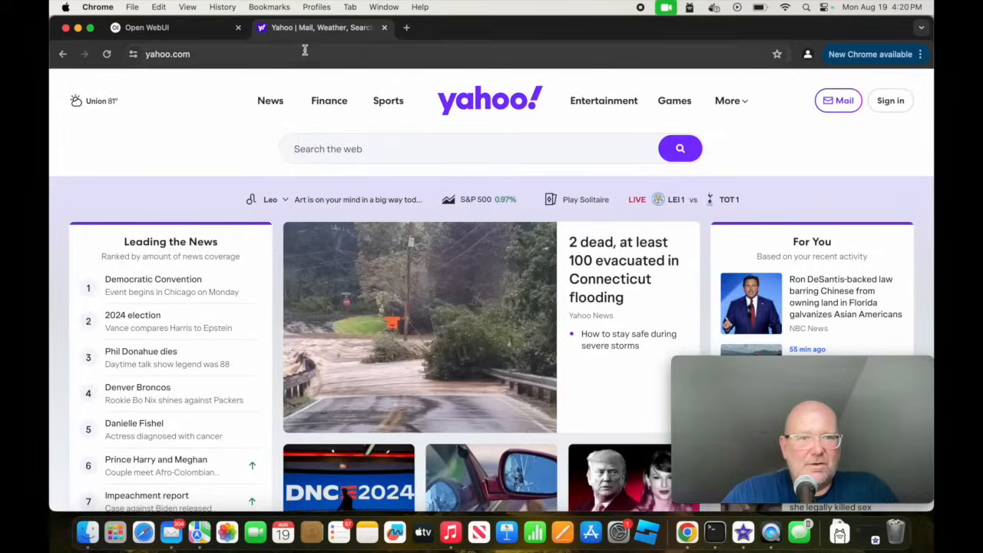
pyautogui.write('ollama')
pyautogui.press('Return')
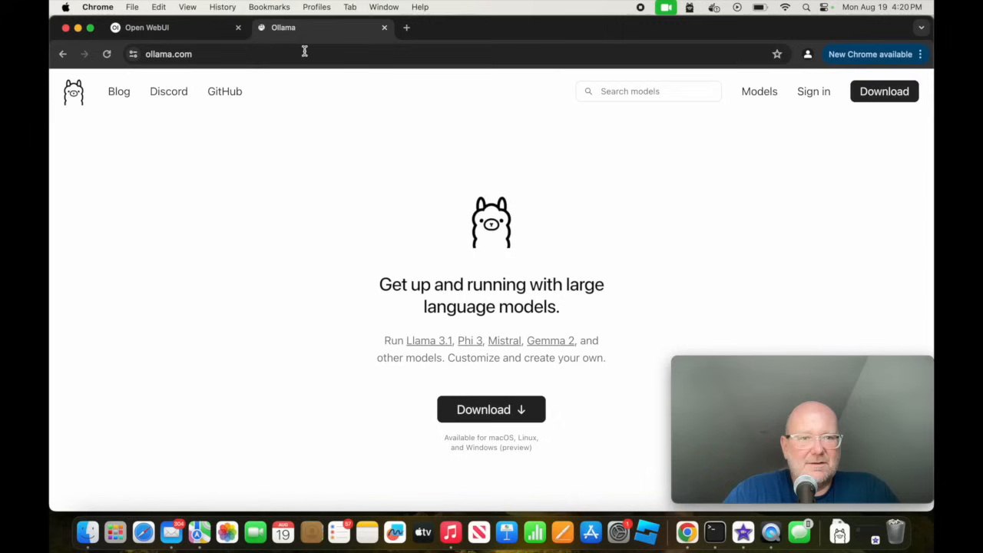
pyautogui.click(758, 93)
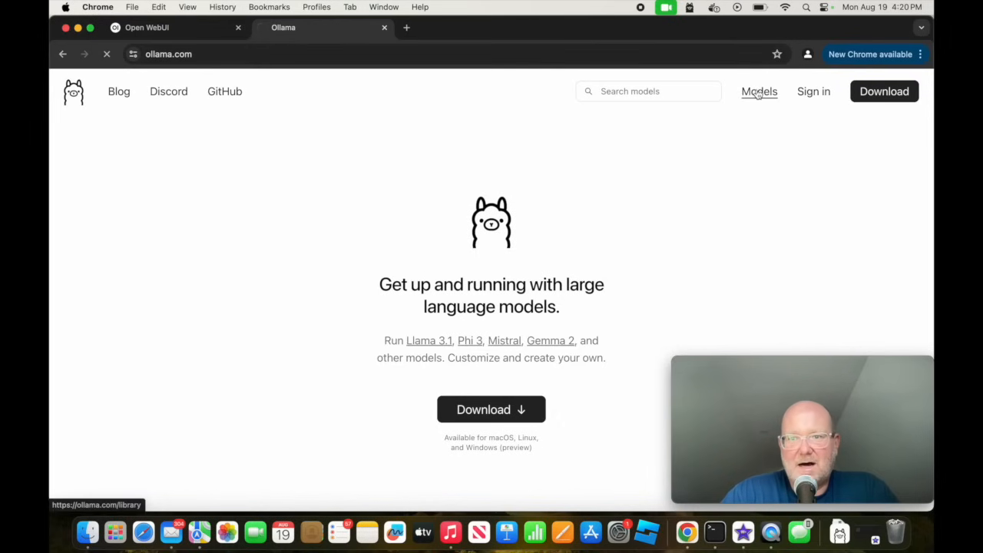
pyautogui.scroll(-20, 742, 298)
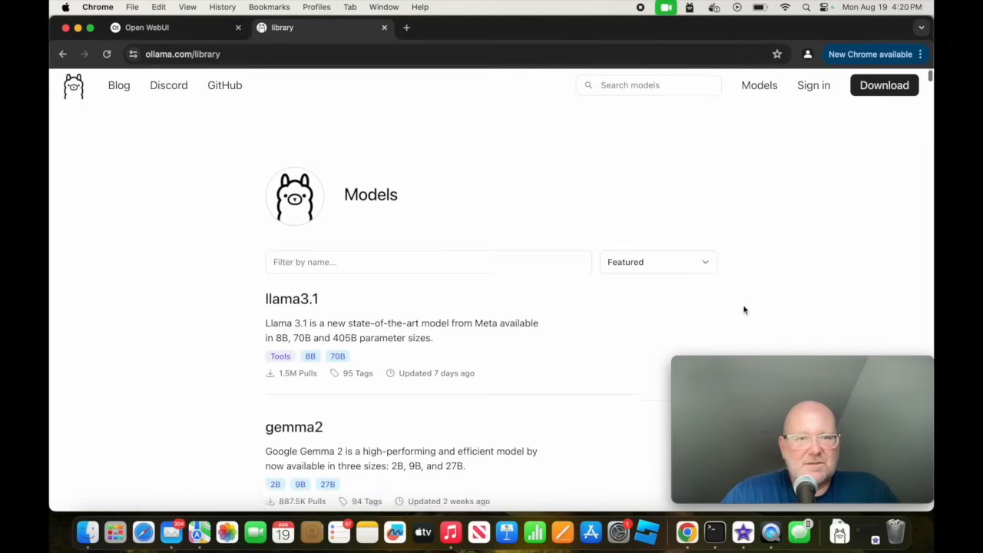
pyautogui.scroll(-20, 743, 310)
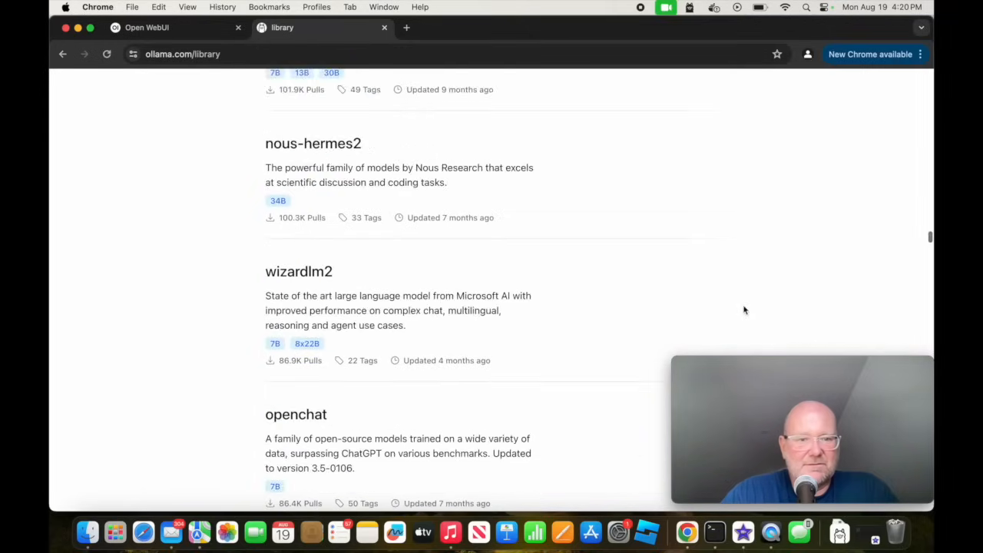
pyautogui.scroll(-20, 744, 311)
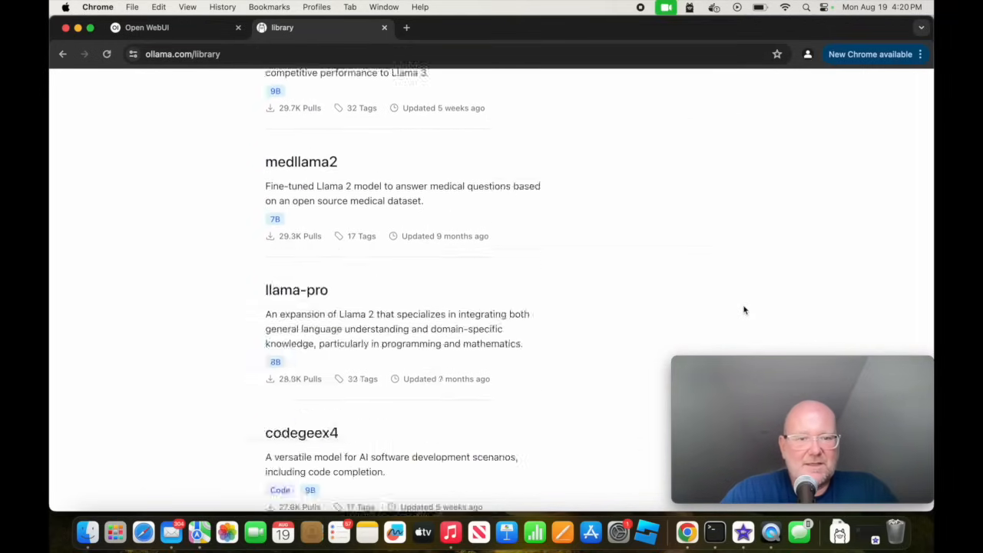
pyautogui.scroll(20, 744, 313)
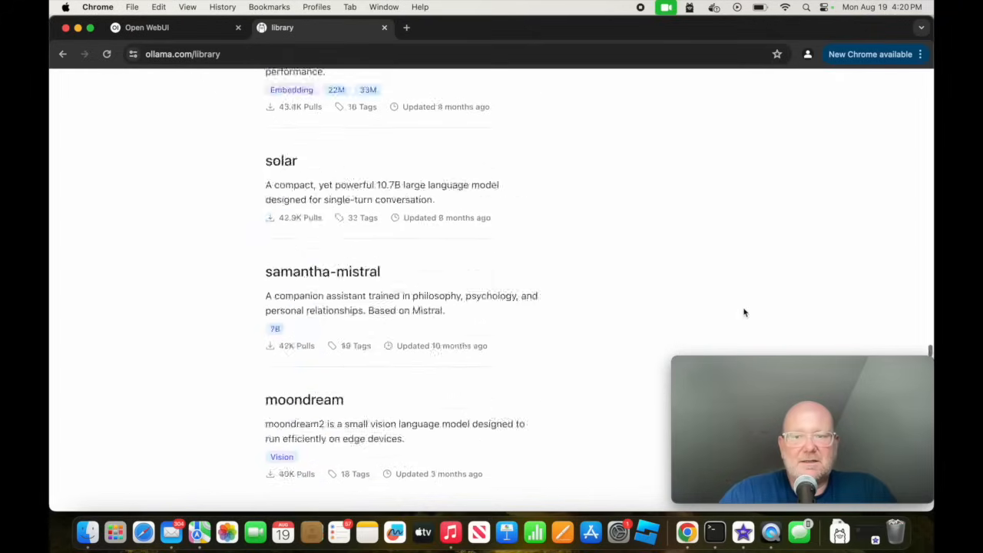
pyautogui.scroll(20, 744, 312)
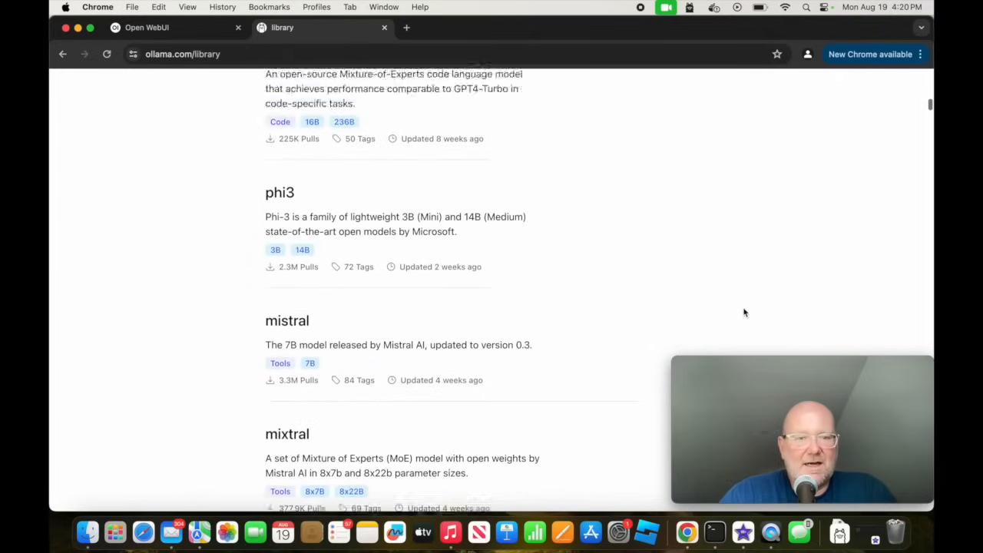
# Examine the llama3.1 model page, including its available sizes and benchmark evaluations, and return to the model library.
pyautogui.click(387, 387)
pyautogui.scroll(-1, 455, 386)
pyautogui.scroll(-15, 455, 386)
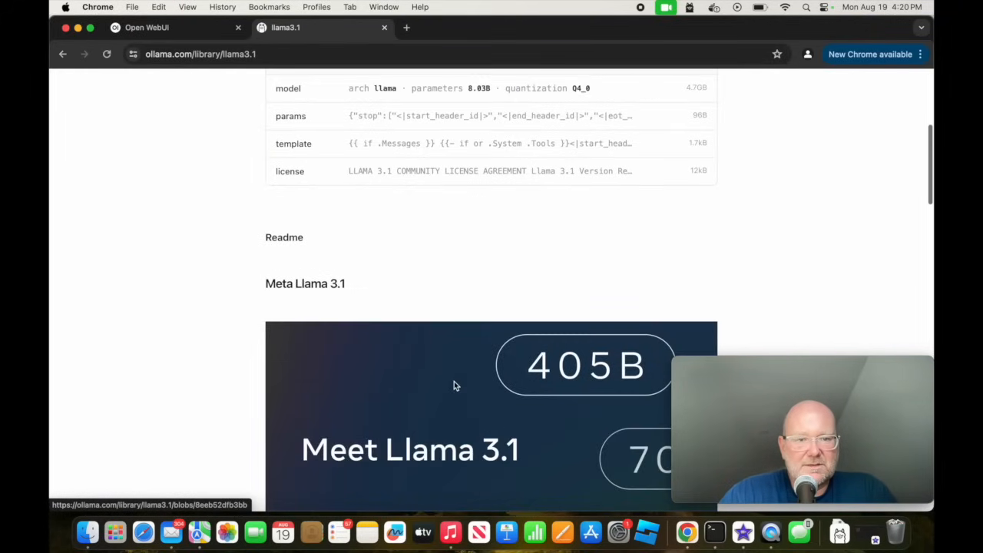
pyautogui.scroll(-5, 454, 382)
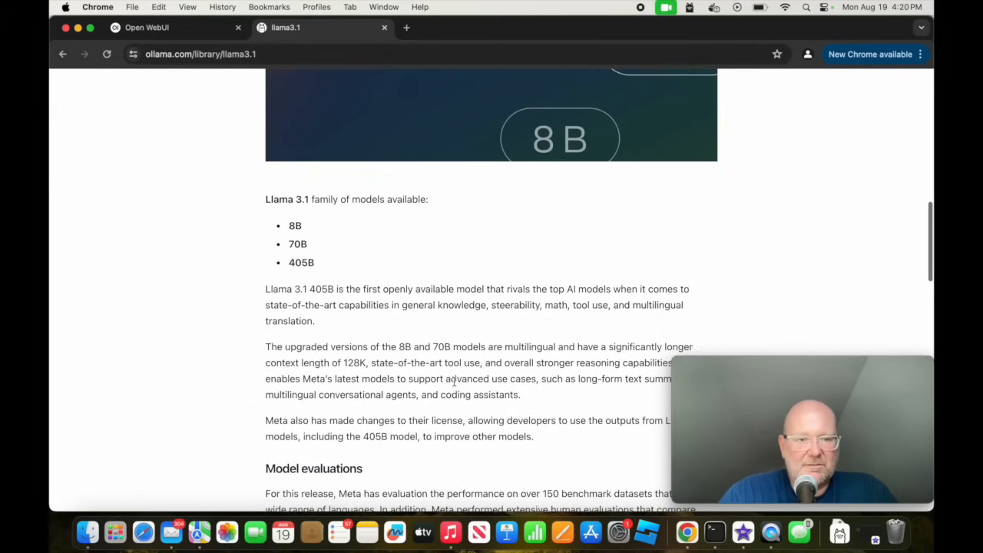
pyautogui.scroll(-20, 454, 384)
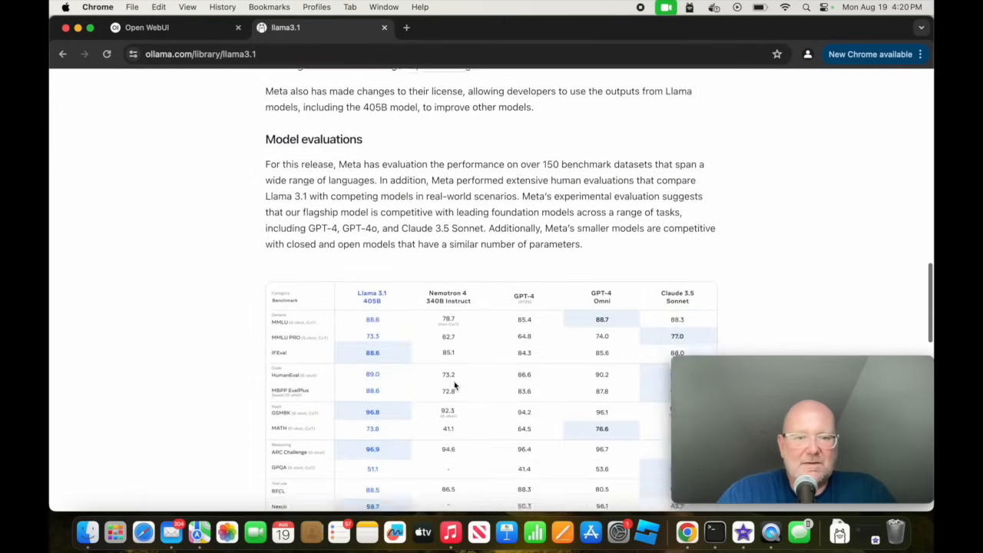
pyautogui.scroll(-5, 454, 386)
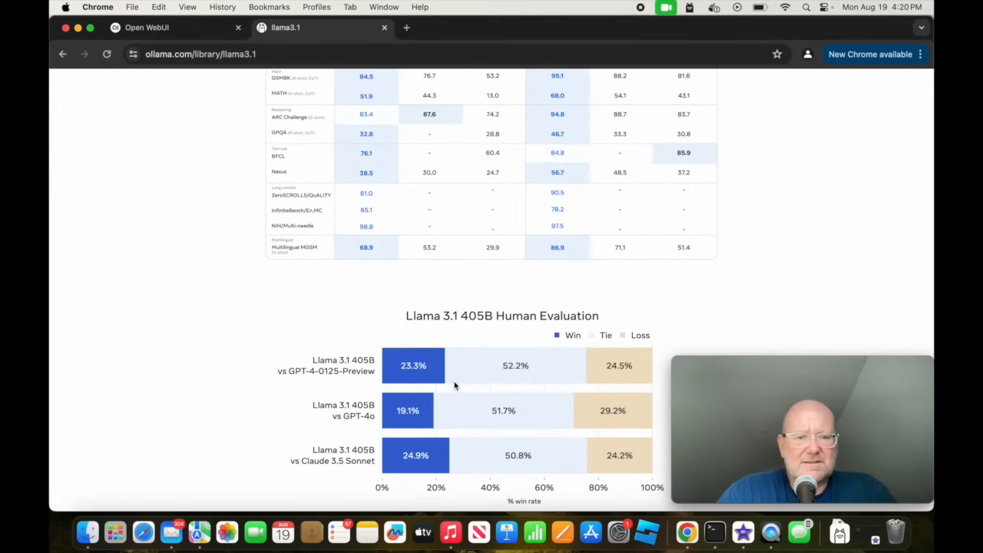
pyautogui.scroll(20, 454, 387)
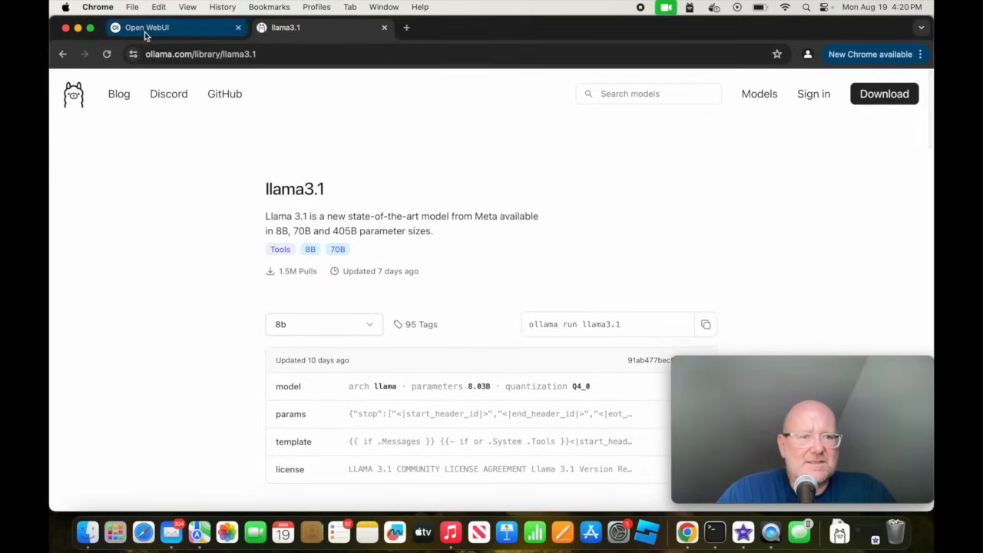
pyautogui.click(57, 55)
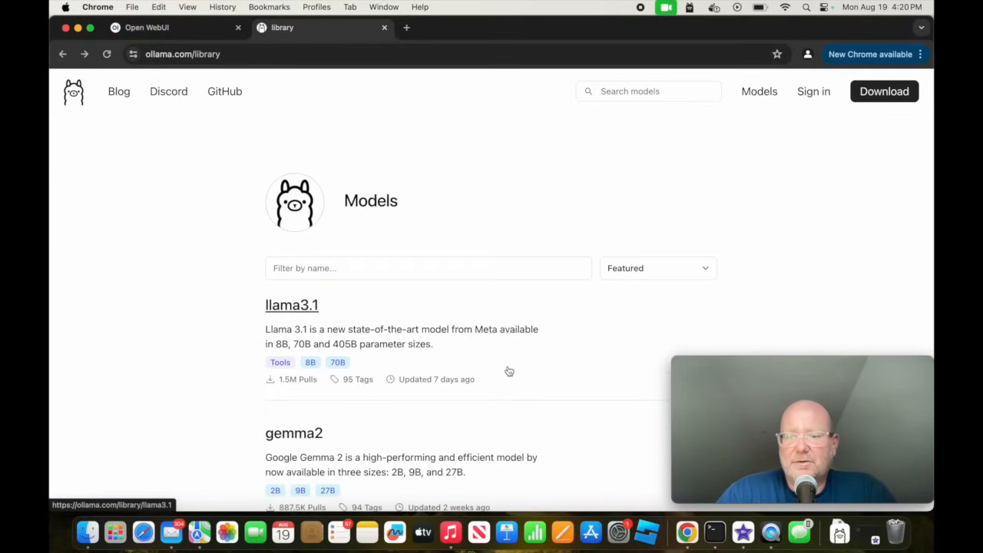
# Filter the model library by the name "gemma" and open the gemma2 model page.
pyautogui.click(479, 270)
pyautogui.write('hrm')
pyautogui.press('BackSpace')
pyautogui.press('BackSpace')
pyautogui.press('BackSpace')
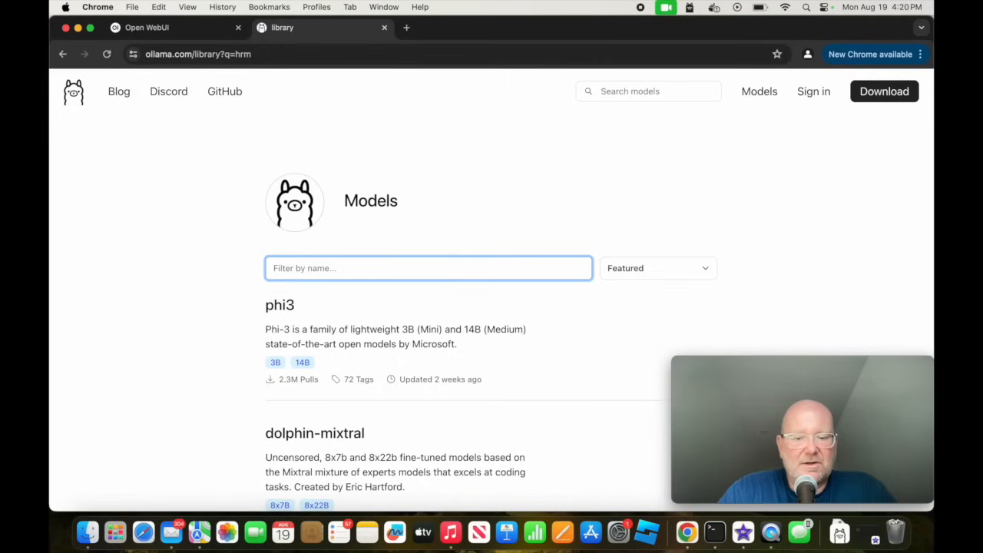
pyautogui.write('gemme')
pyautogui.press('BackSpace')
pyautogui.write('a')
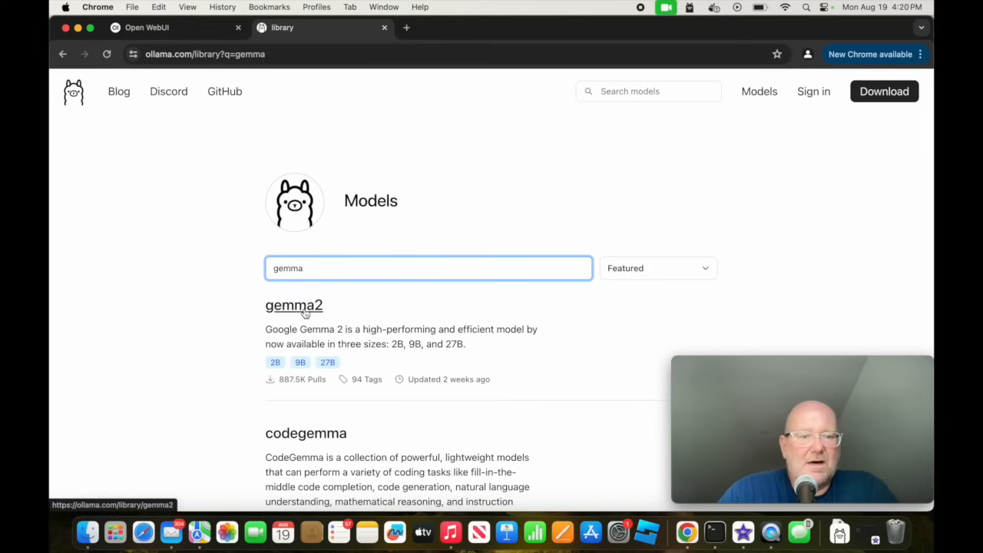
pyautogui.click(300, 310)
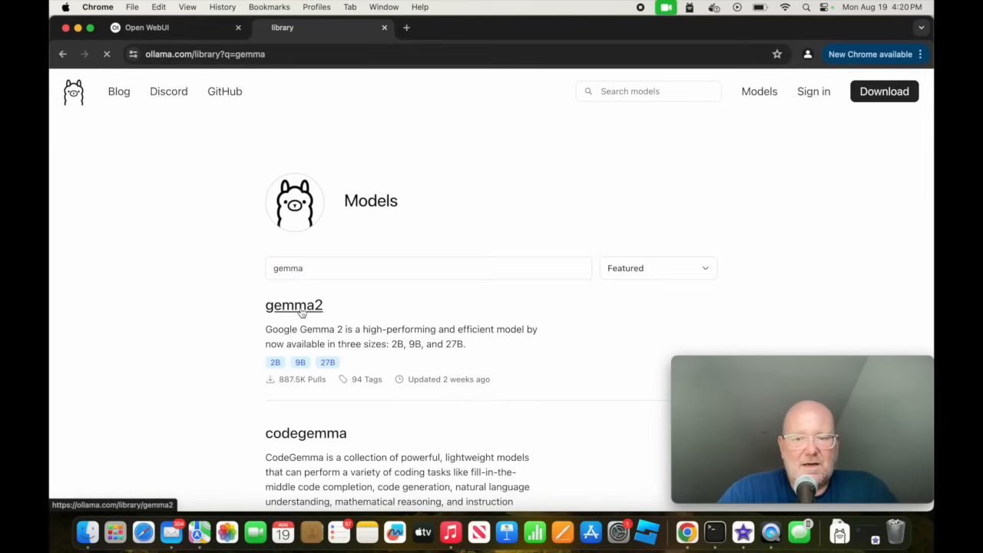
# Examine the gemma2 page for its model details, parameter sizes and the run command for each size.
pyautogui.scroll(-2, 447, 323)
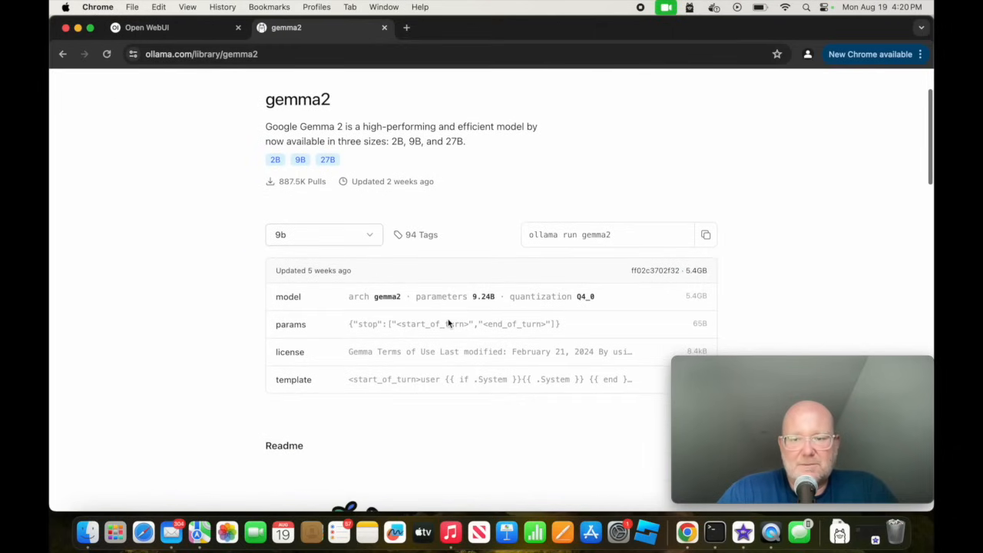
pyautogui.scroll(-5, 448, 324)
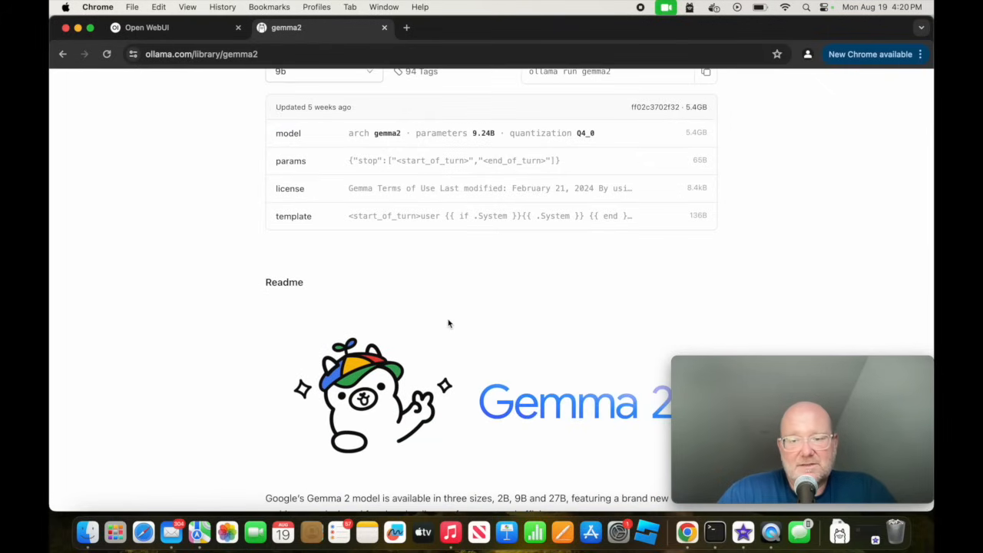
pyautogui.scroll(4, 448, 324)
pyautogui.scroll(-8, 448, 323)
pyautogui.scroll(-8, 449, 324)
pyautogui.scroll(17, 448, 324)
pyautogui.scroll(-2, 449, 323)
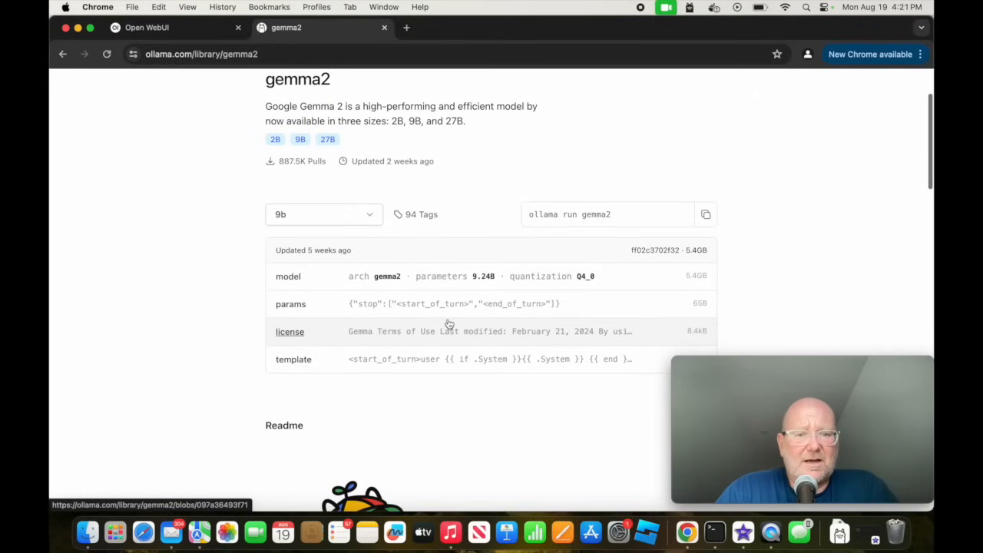
pyautogui.scroll(-15, 449, 323)
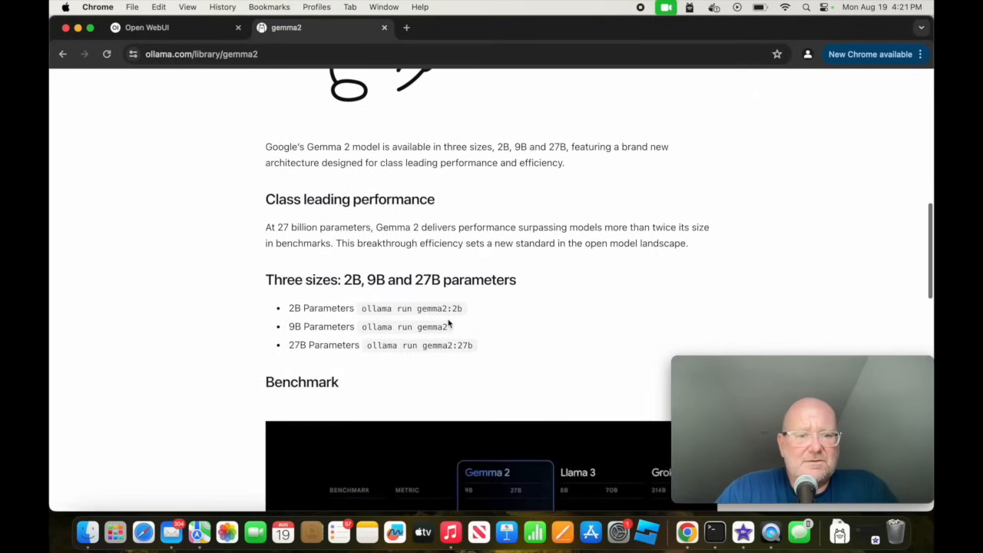
pyautogui.scroll(-12, 450, 324)
pyautogui.scroll(17, 449, 323)
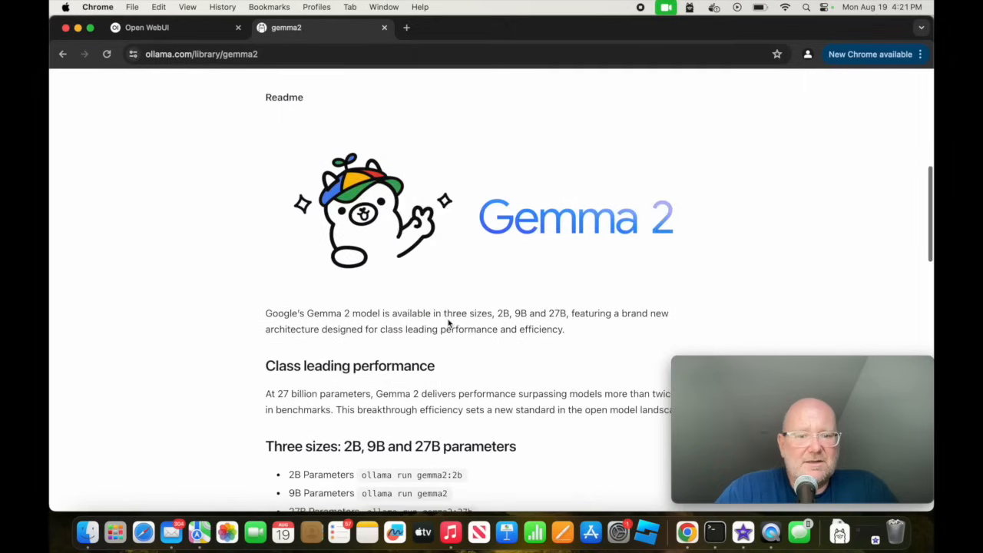
pyautogui.scroll(-4, 450, 323)
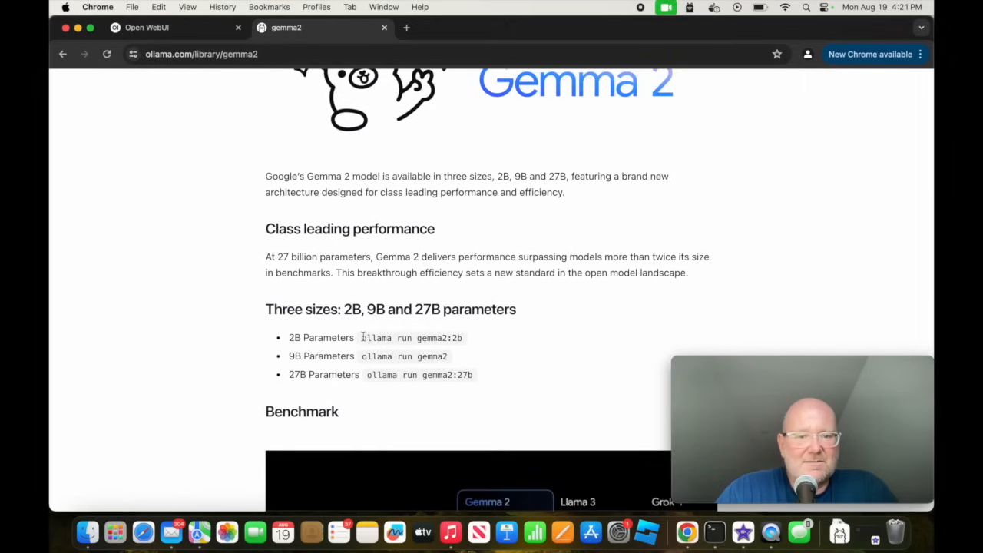
# Copy the 2B command "ollama run gemma2:2b" into Open WebUI's model search and pull it from Ollama.com.
pyautogui.moveTo(362, 338); pyautogui.dragTo(473, 341)
pyautogui.press('super+c')
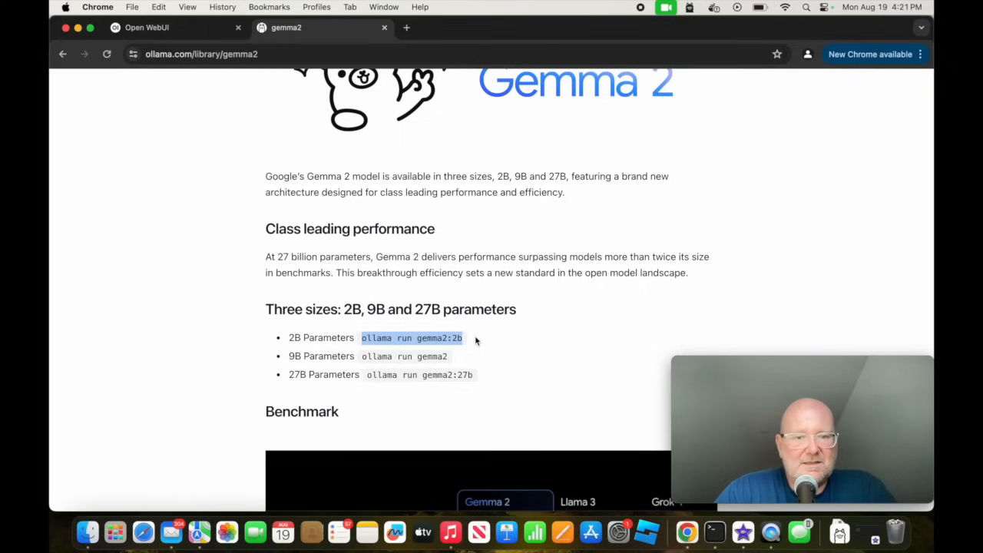
pyautogui.click(178, 30)
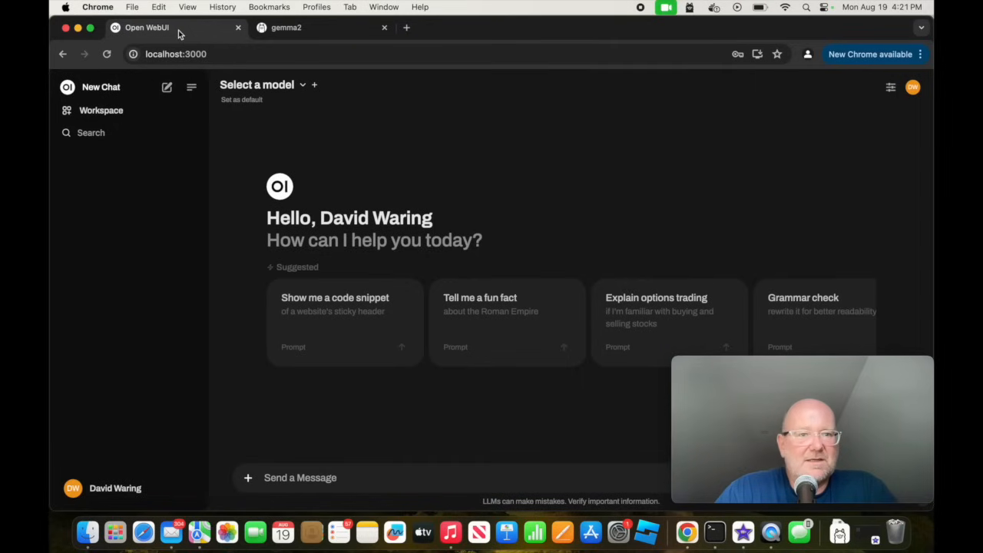
pyautogui.click(303, 86)
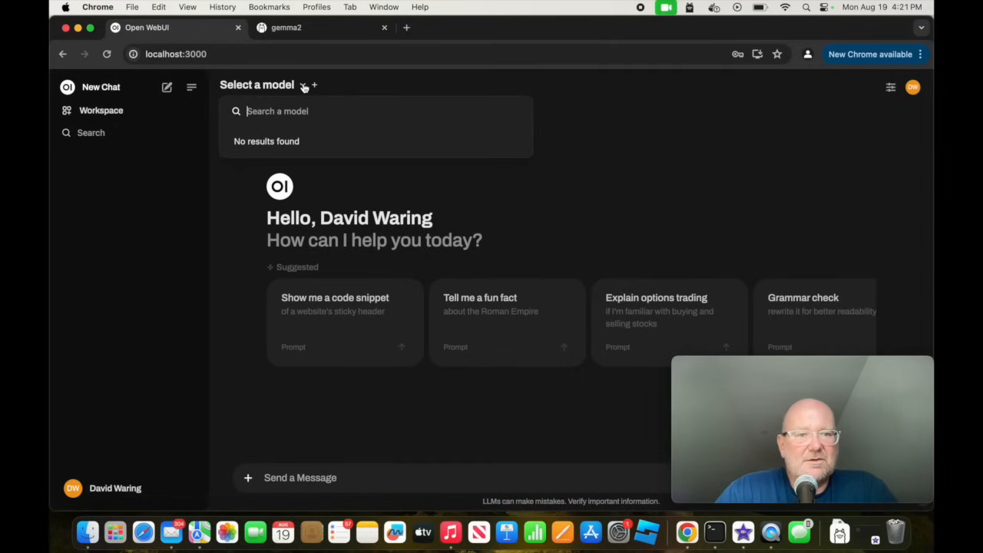
pyautogui.press('super+v')
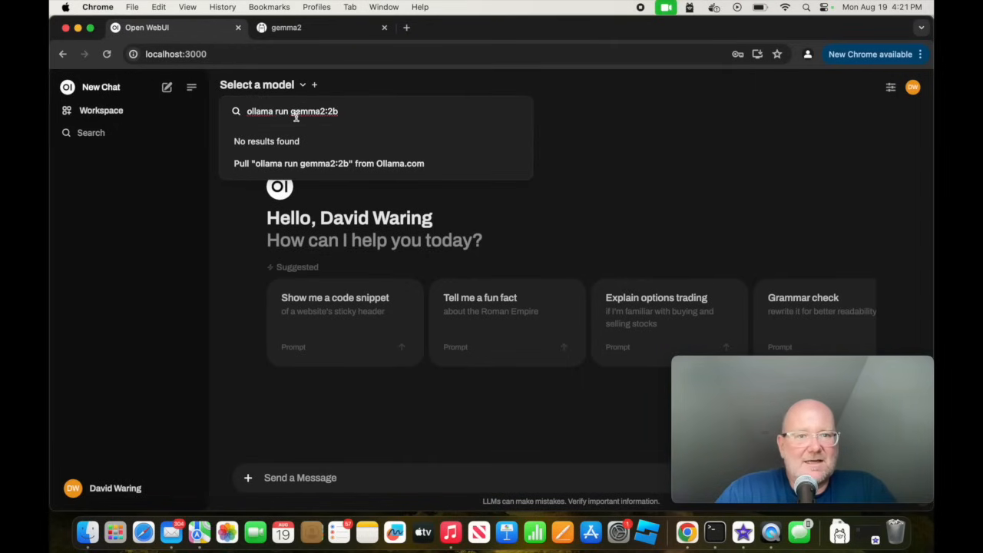
pyautogui.click(300, 164)
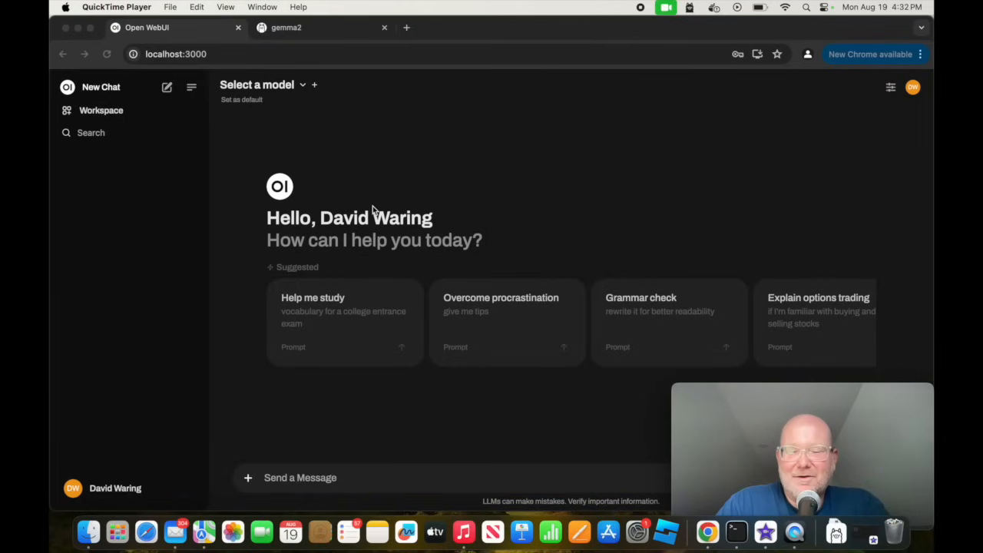
# Turn off the Mac's Wi-Fi and select gemma2:2b as the model for the new chat.
pyautogui.click(785, 8)
pyautogui.click(782, 29)
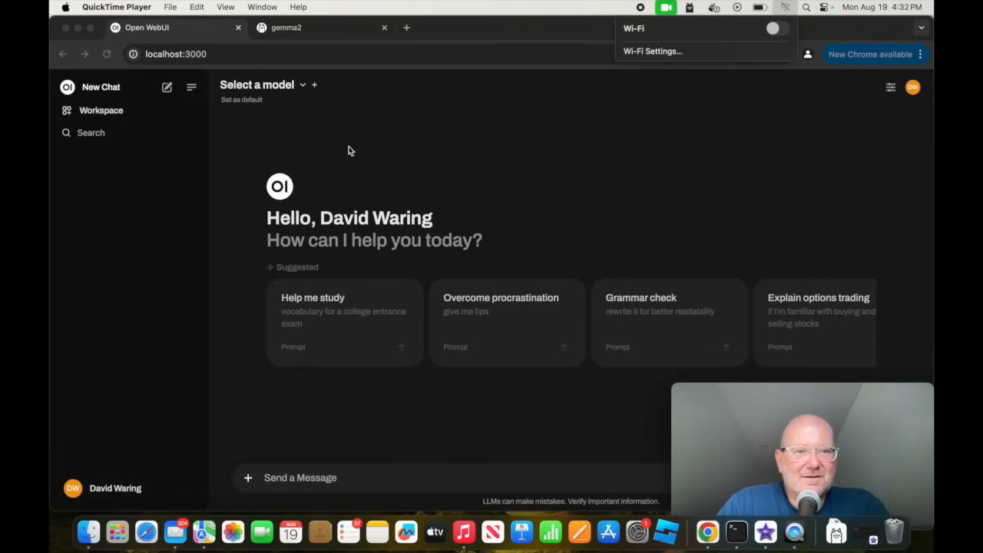
pyautogui.click(302, 89)
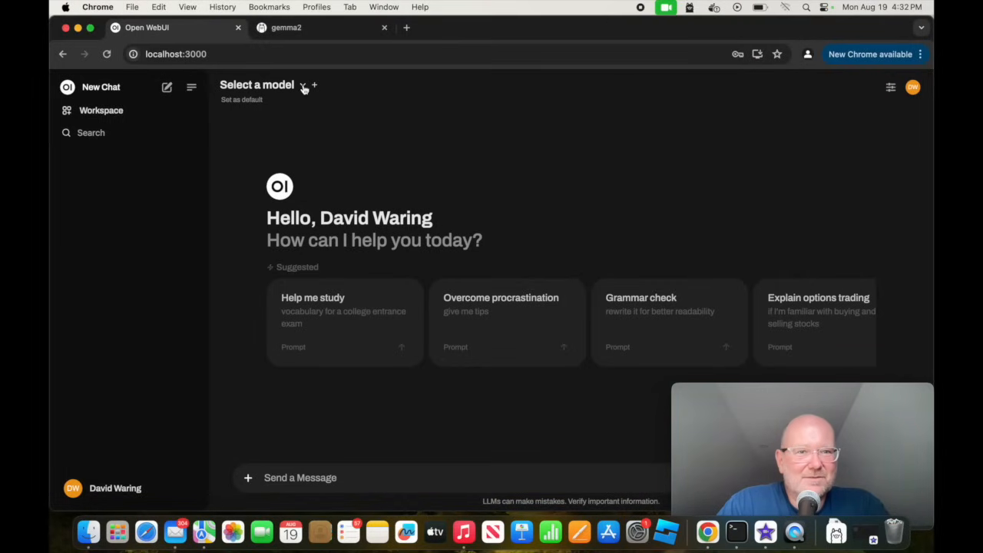
pyautogui.click(306, 87)
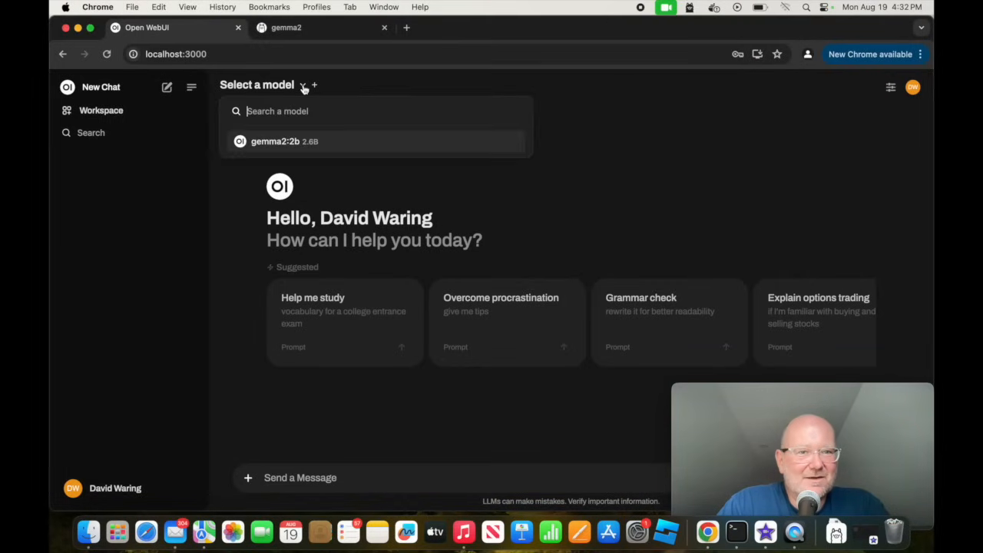
pyautogui.click(297, 143)
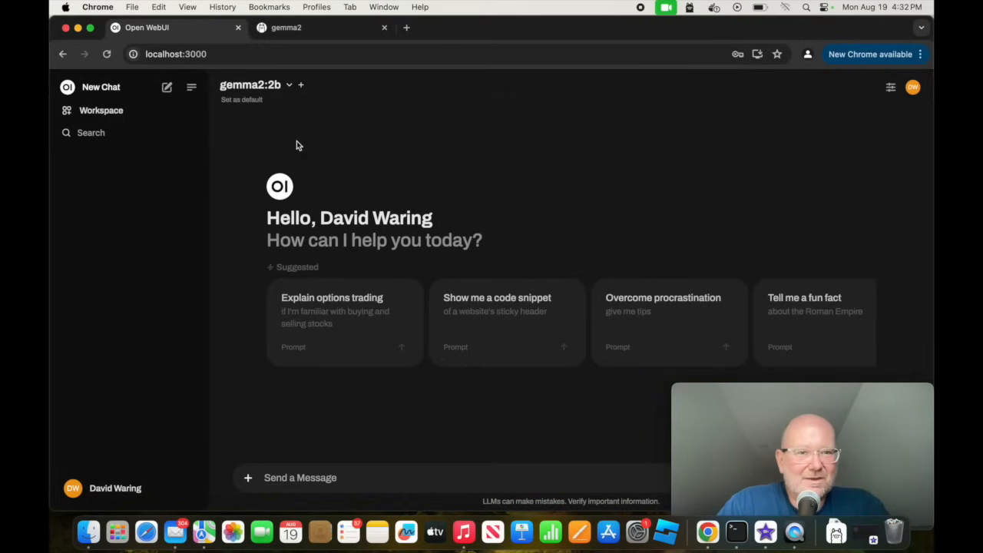
# Send gemma2:2b the prompt "give me a short poem that I can give to my wife".
pyautogui.click(338, 481)
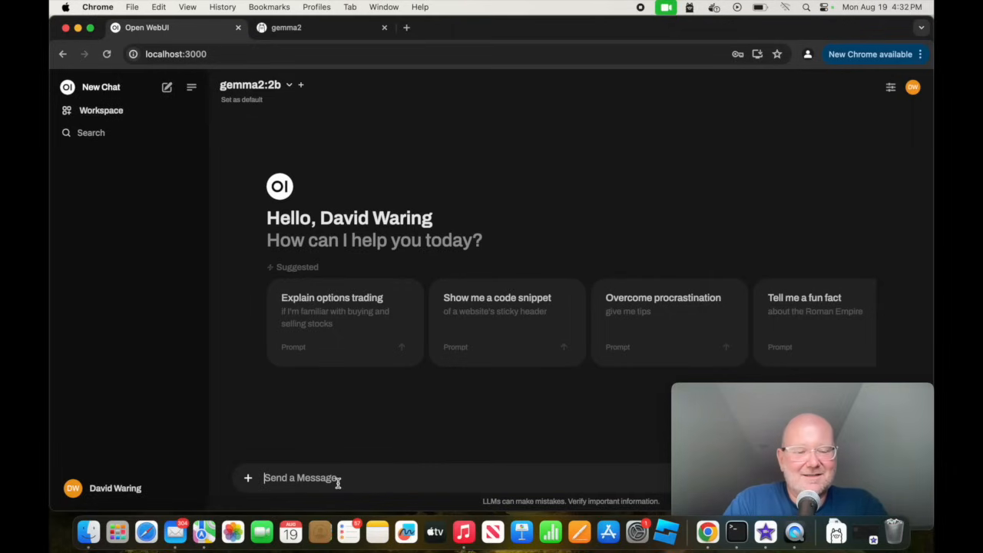
pyautogui.write('give me a short')
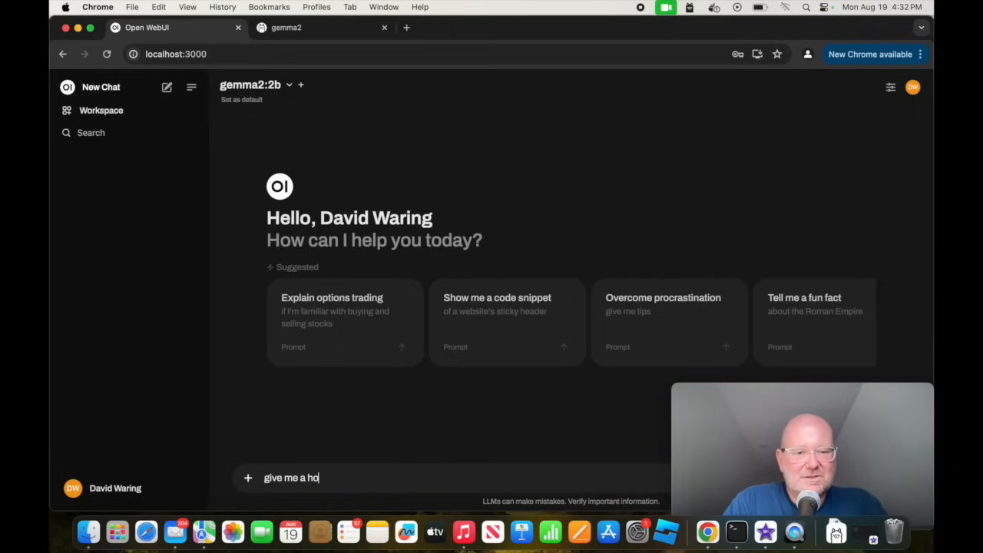
pyautogui.write(' poem th')
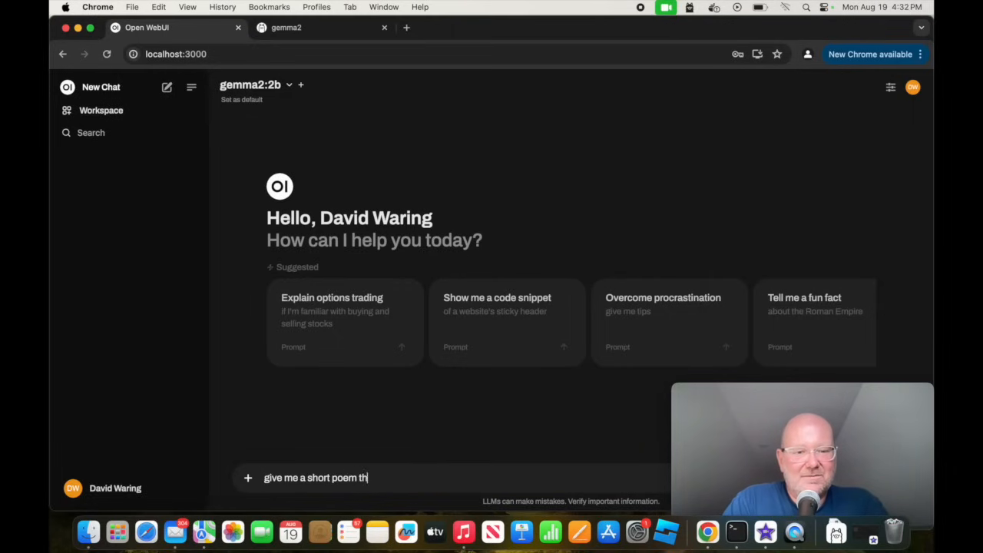
pyautogui.write('at I can give to my wife')
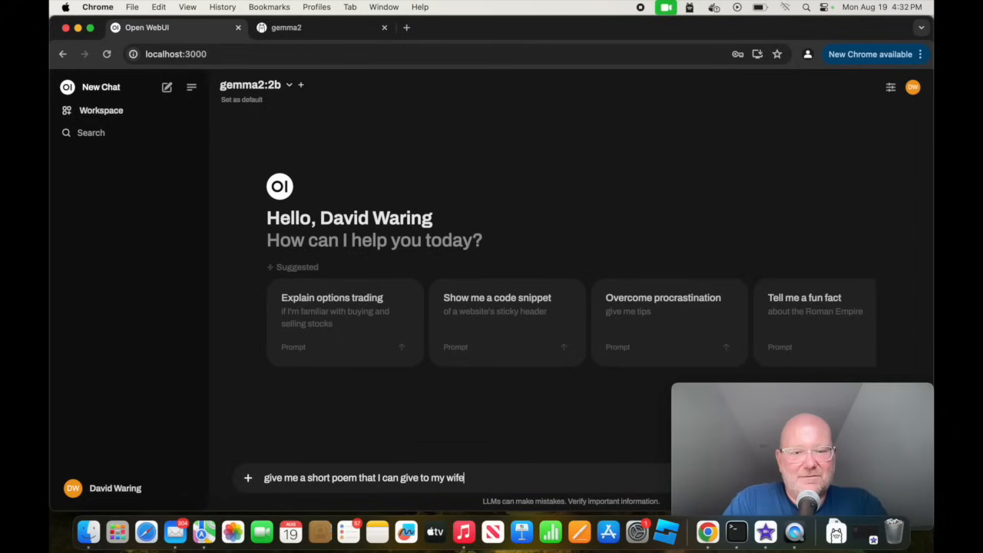
pyautogui.press('Return')
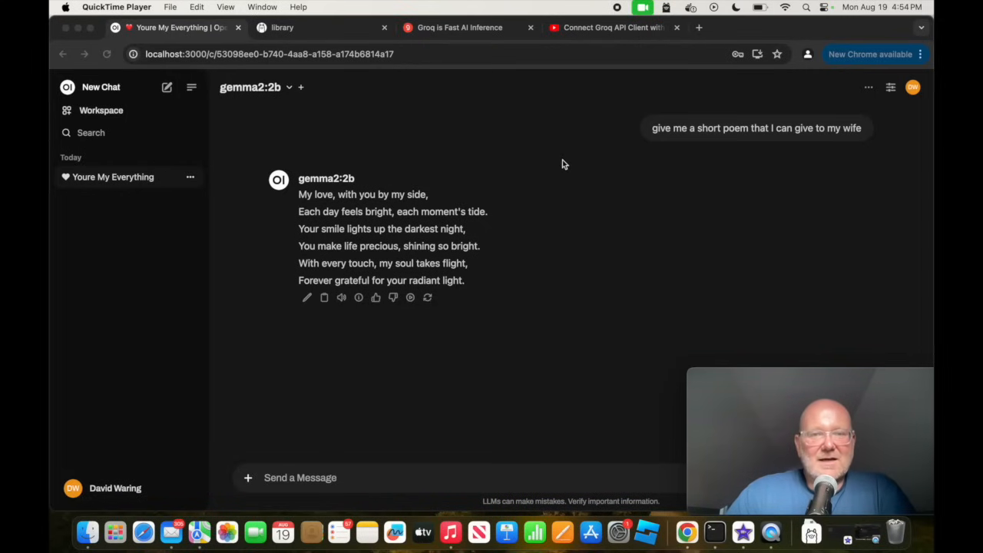
# Go to the OpenAI login page and sign in to the developer platform with a Google account.
pyautogui.click(467, 30)
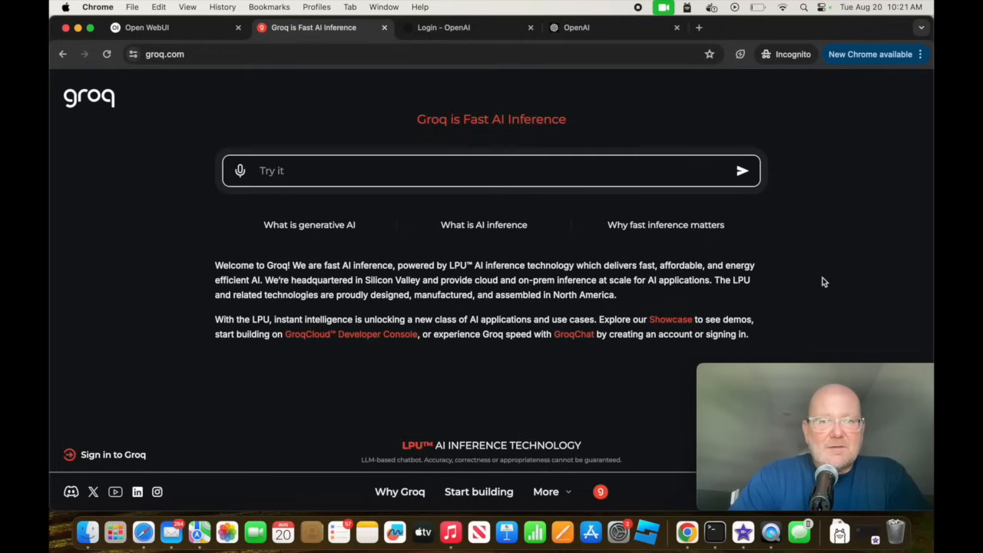
pyautogui.click(466, 33)
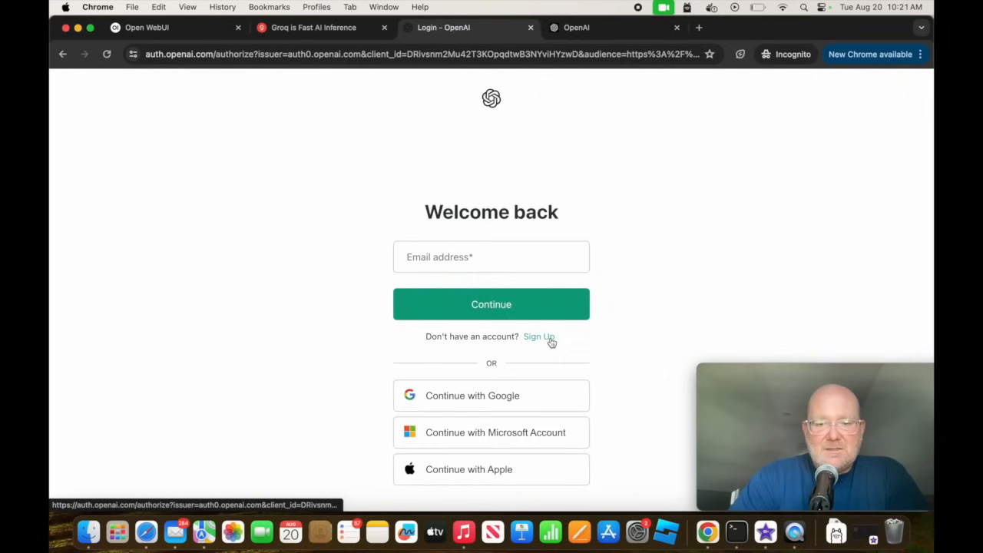
pyautogui.click(538, 405)
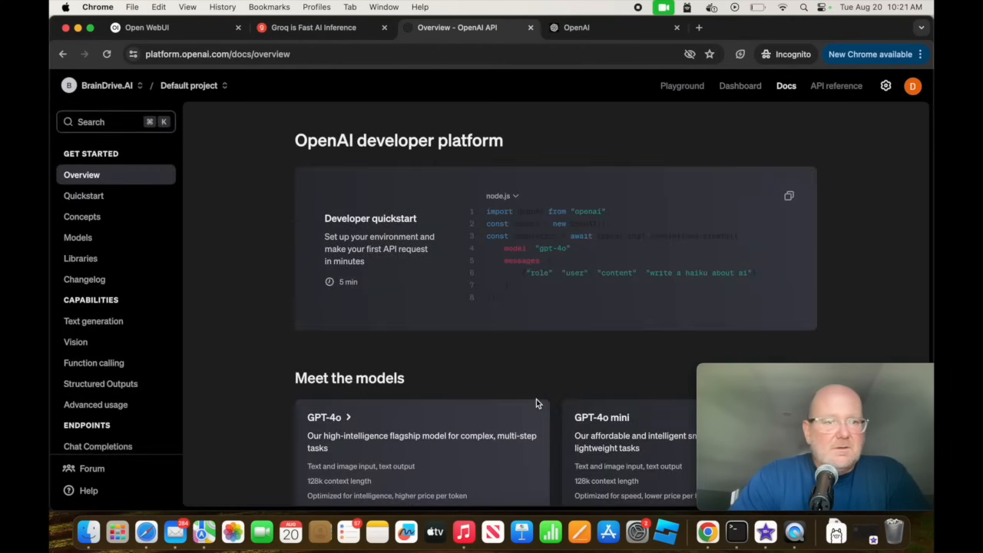
# Search the OpenAI docs for "api", open the API reference Introduction, and follow its Authentication section's link to the API keys page.
pyautogui.click(98, 125)
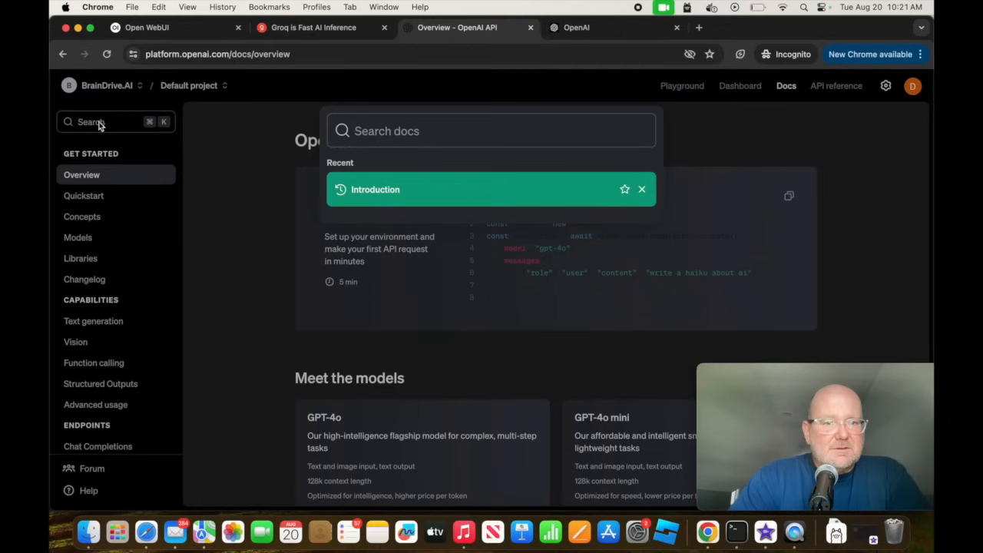
pyautogui.write('api')
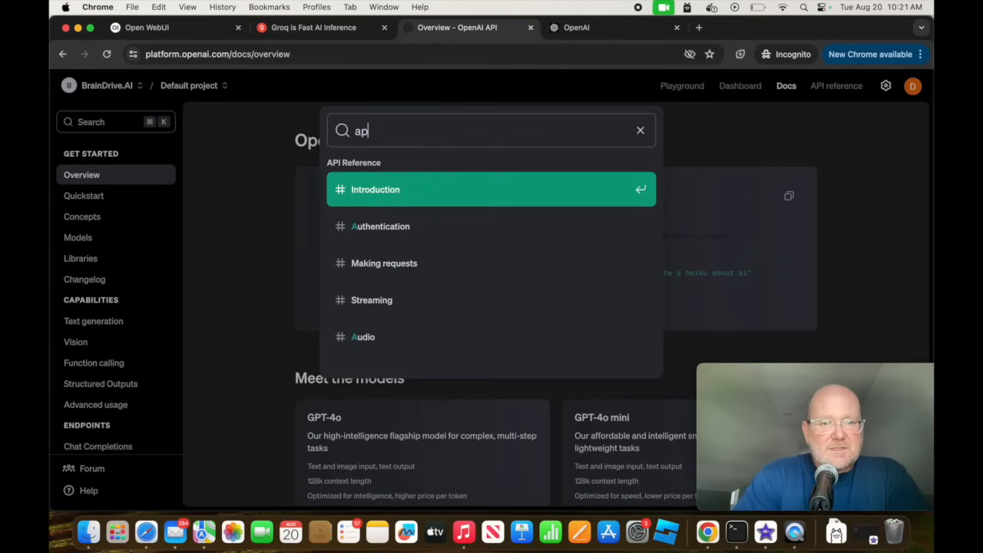
pyautogui.click(436, 198)
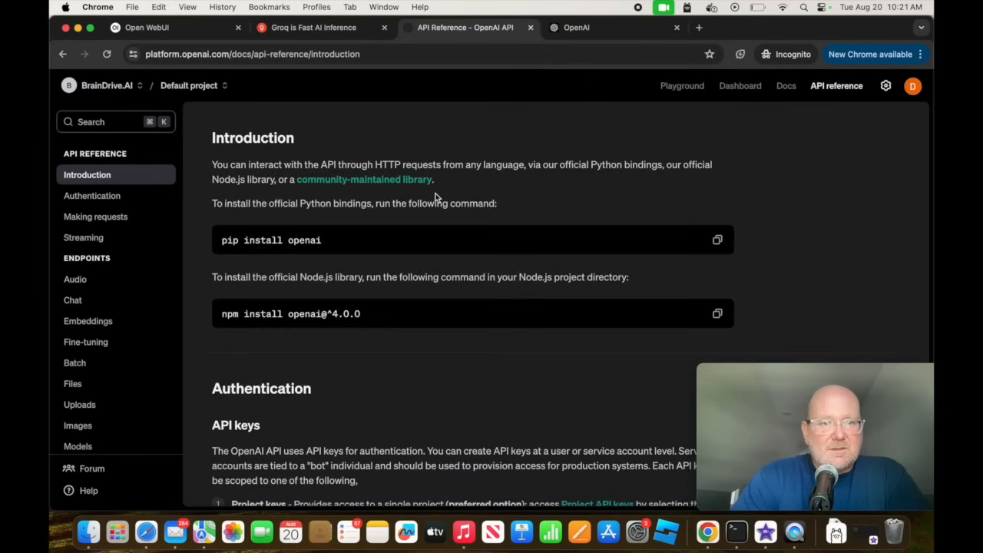
pyautogui.scroll(-1, 386, 346)
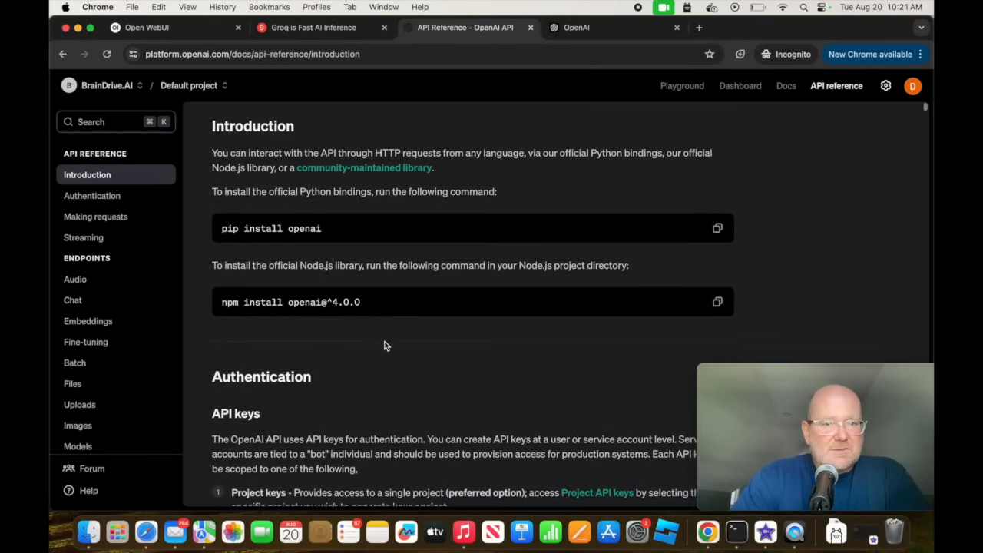
pyautogui.scroll(-5, 385, 346)
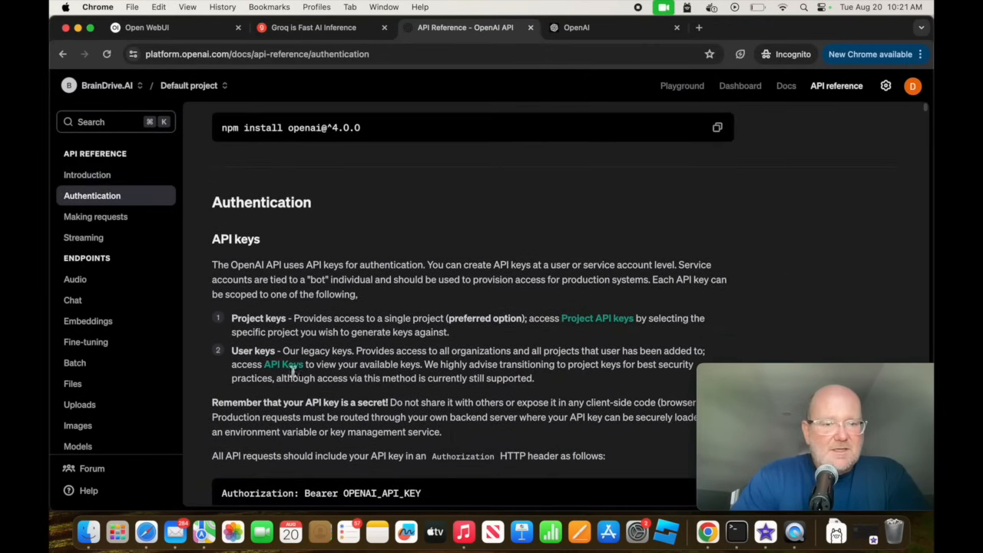
pyautogui.click(289, 365)
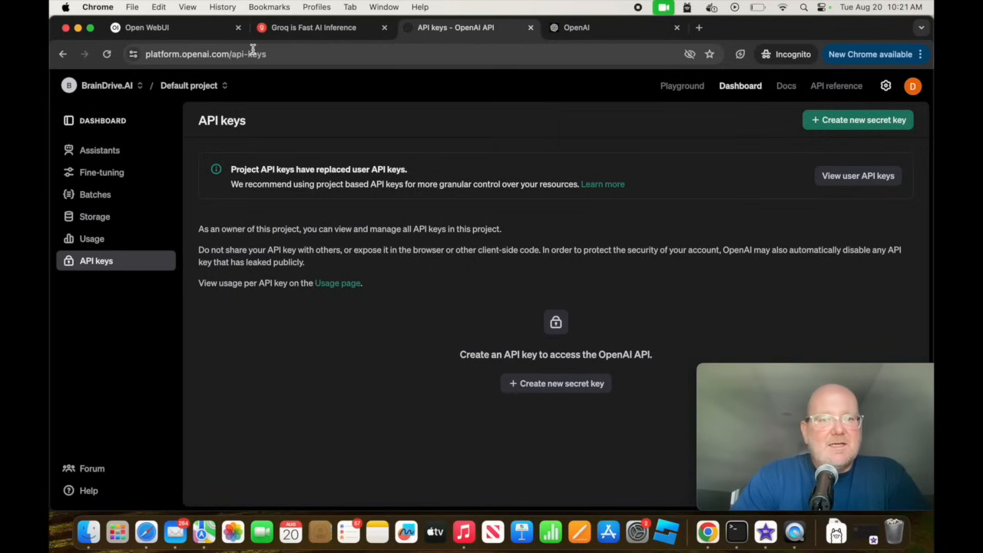
# Request a new secret key named "open webui" for the Default project with All permissions.
pyautogui.click(835, 127)
pyautogui.write('open webui')
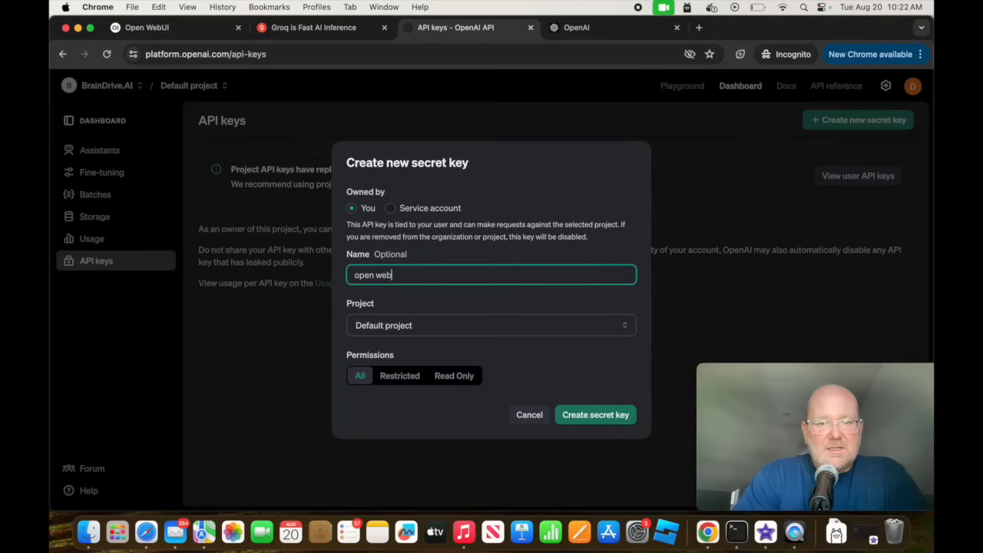
pyautogui.click(605, 421)
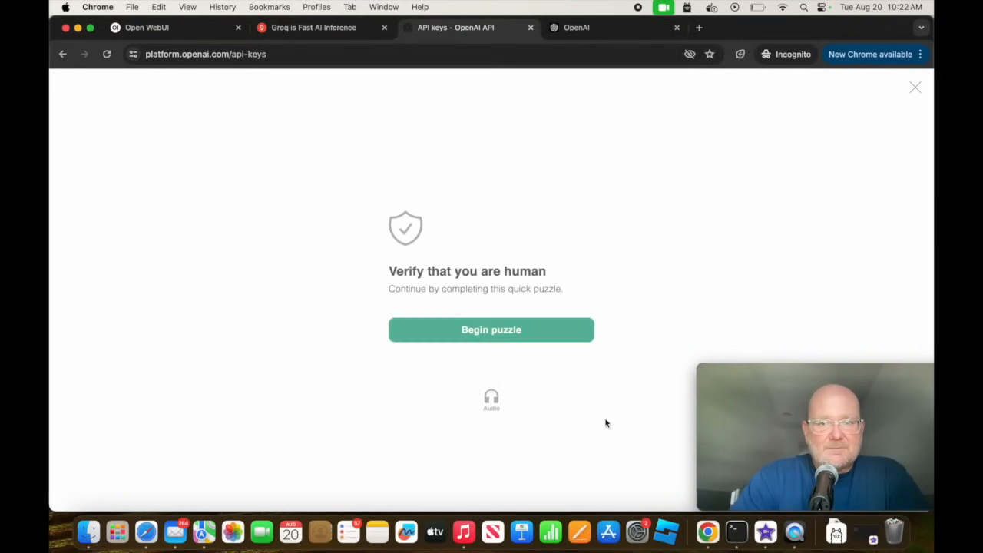
# Complete the human-verification puzzle by rotating the chair to match the hand's direction, and copy the generated secret key.
pyautogui.click(512, 333)
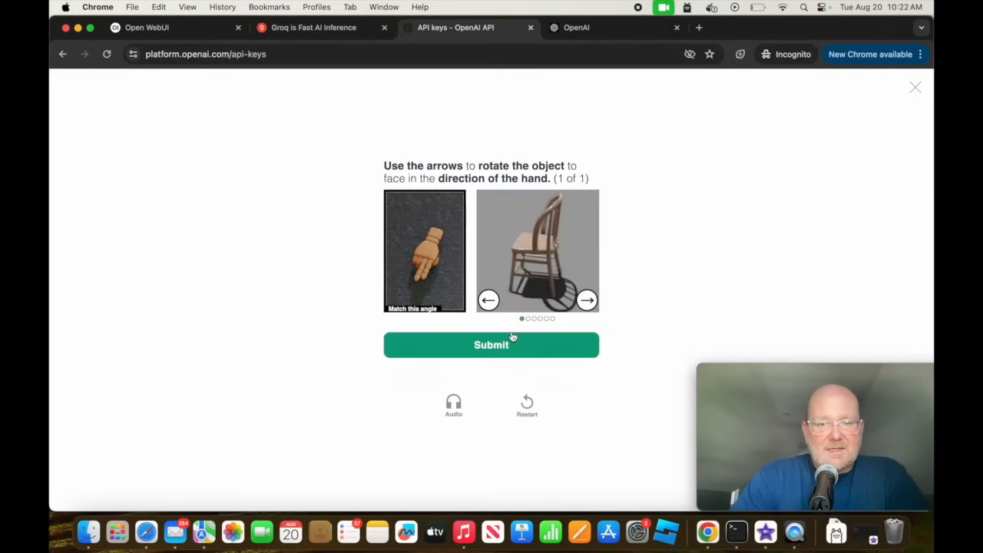
pyautogui.click(587, 300)
pyautogui.click(587, 300)
pyautogui.click(488, 300)
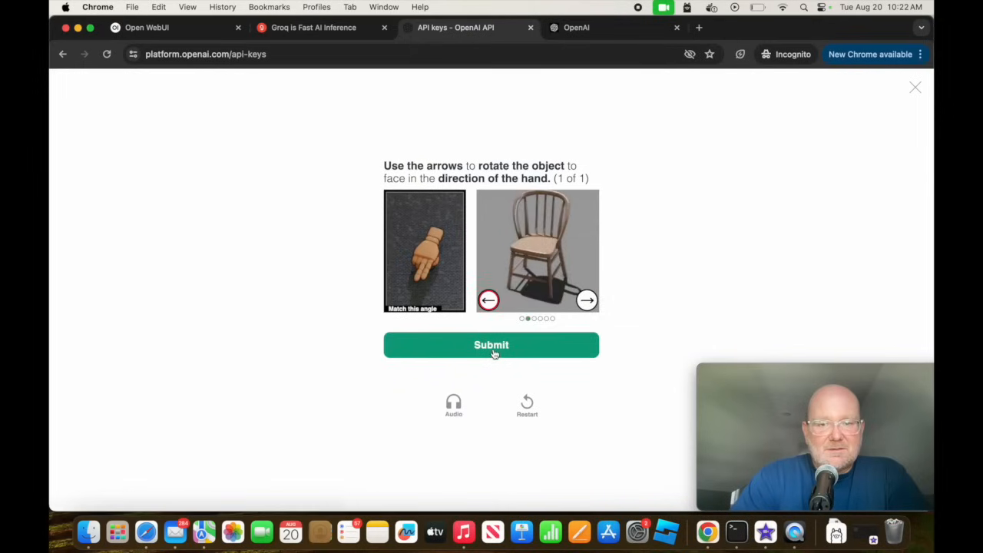
pyautogui.click(494, 349)
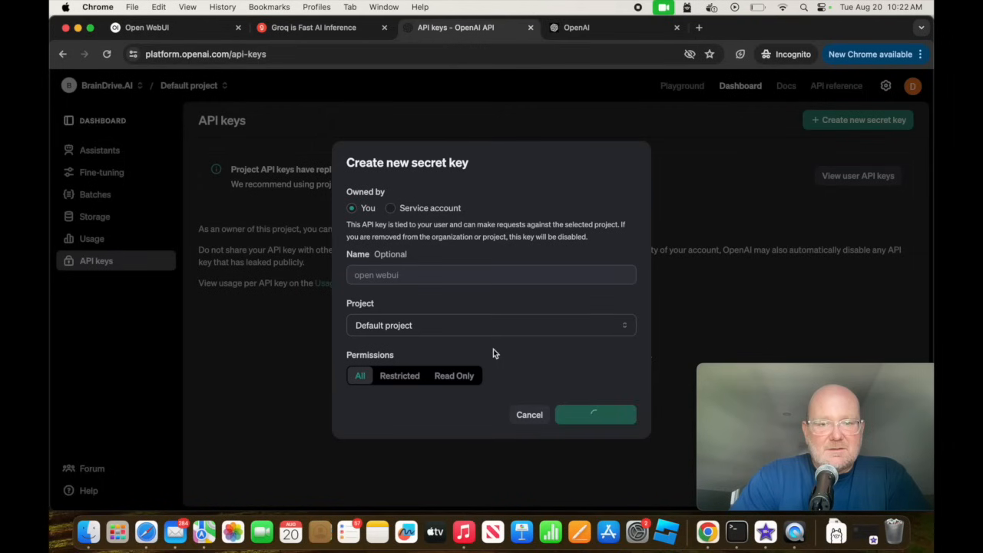
pyautogui.click(612, 289)
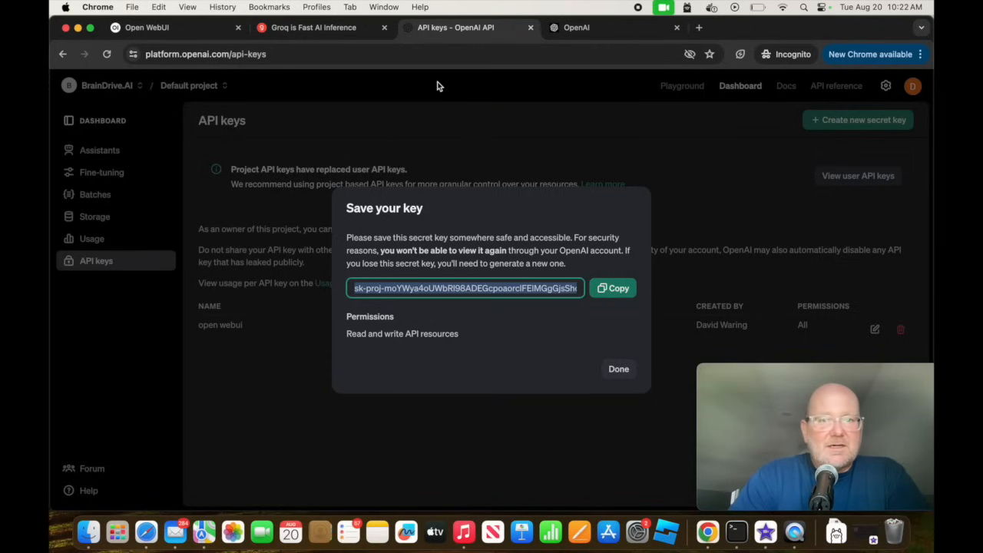
# Return to Open WebUI and open the Connections settings of the Admin Panel.
pyautogui.click(295, 33)
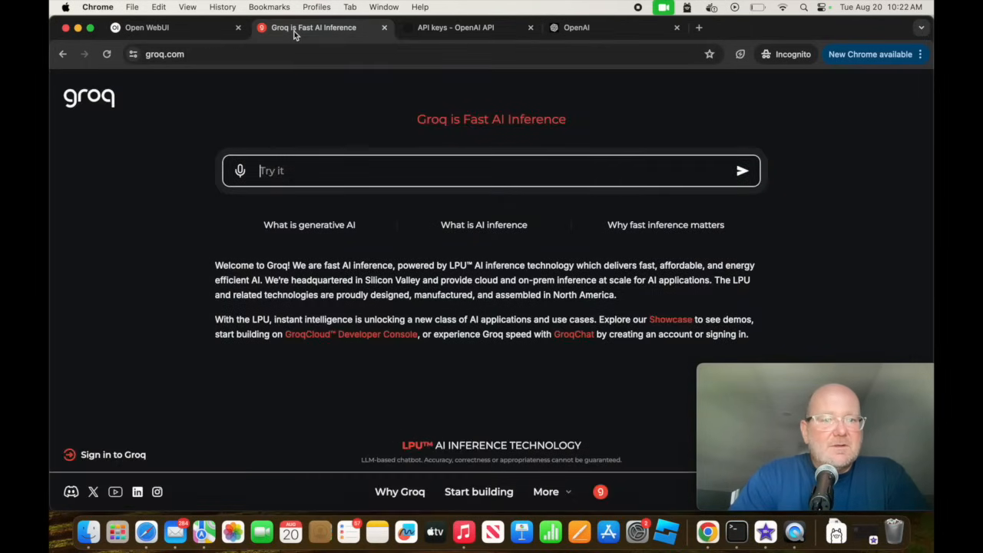
pyautogui.click(159, 28)
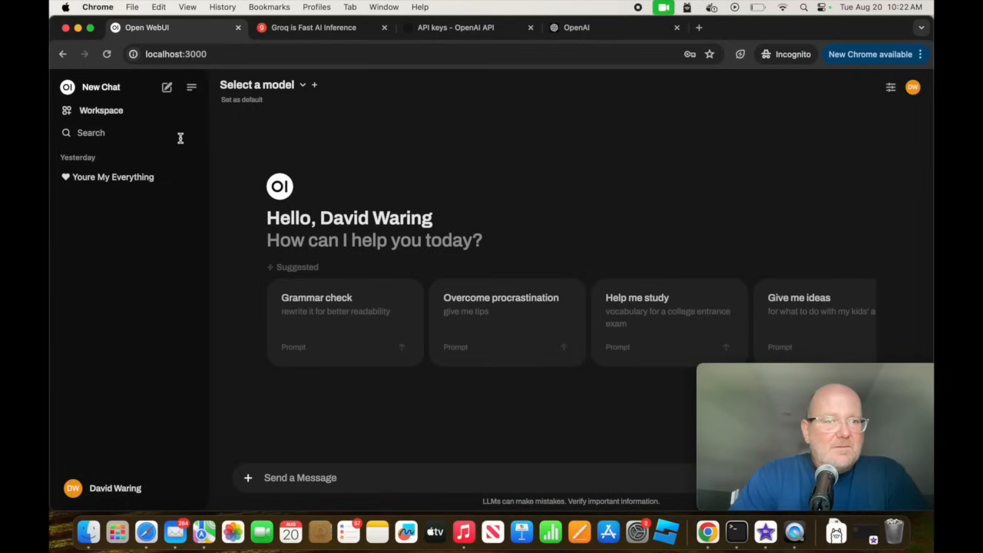
pyautogui.click(115, 489)
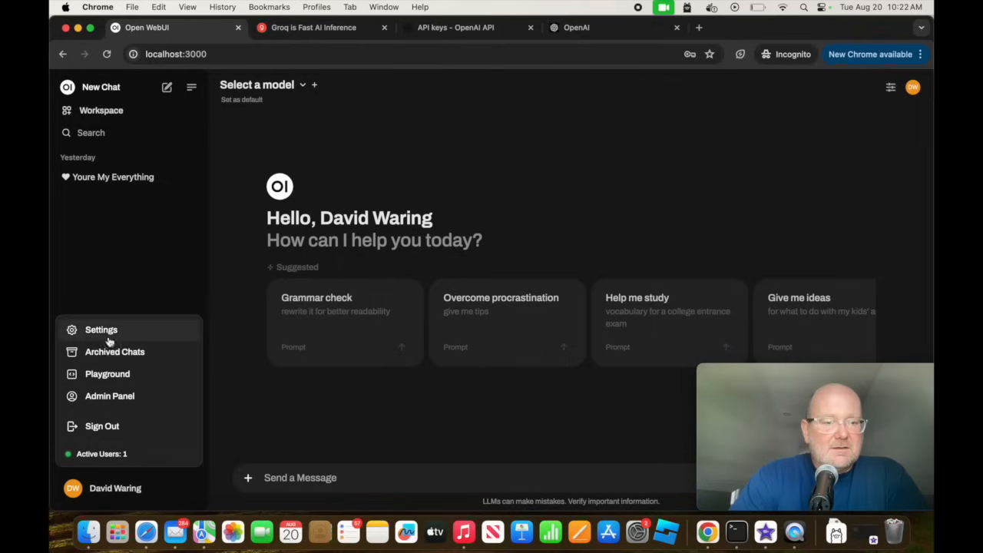
pyautogui.click(109, 397)
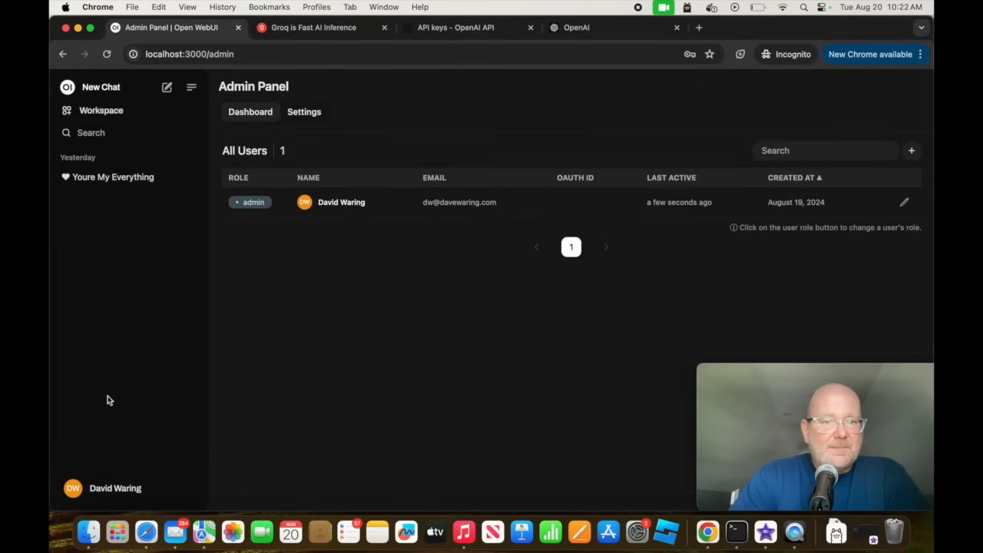
pyautogui.click(306, 113)
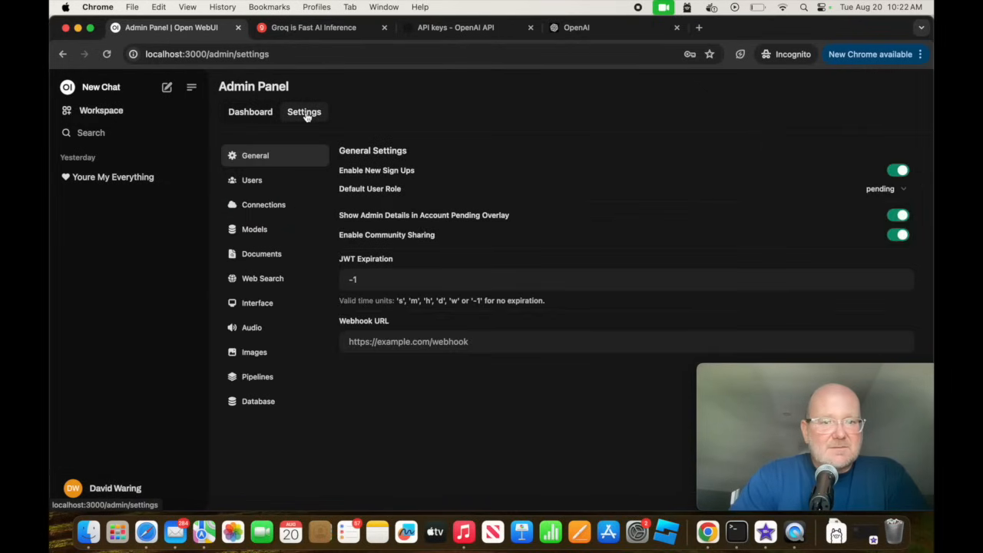
pyautogui.click(280, 212)
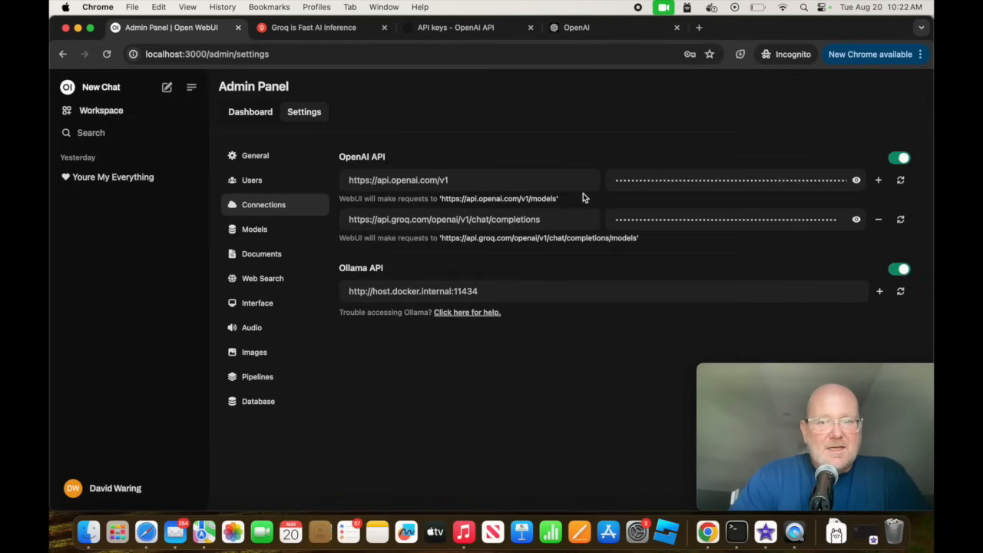
pyautogui.doubleClick(818, 182)
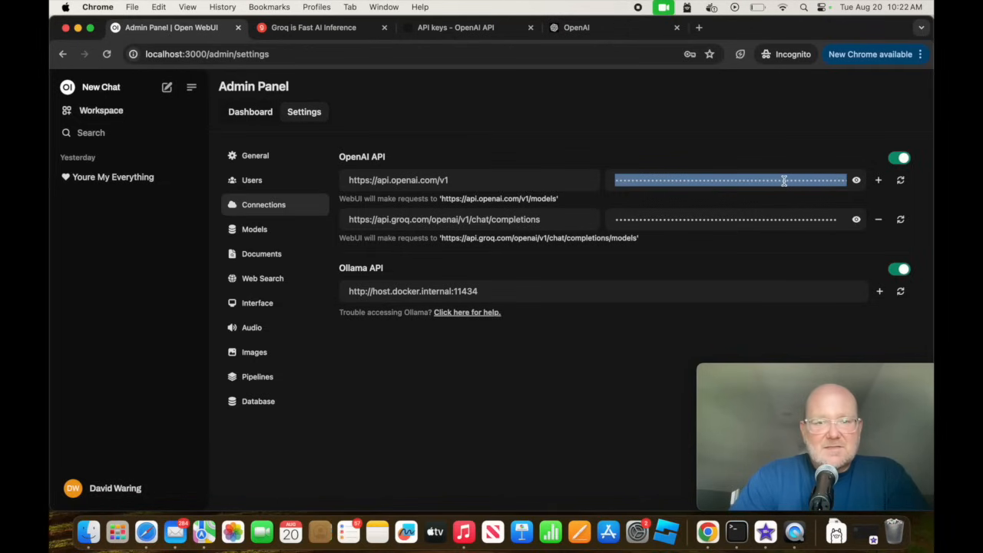
pyautogui.press('super+v')
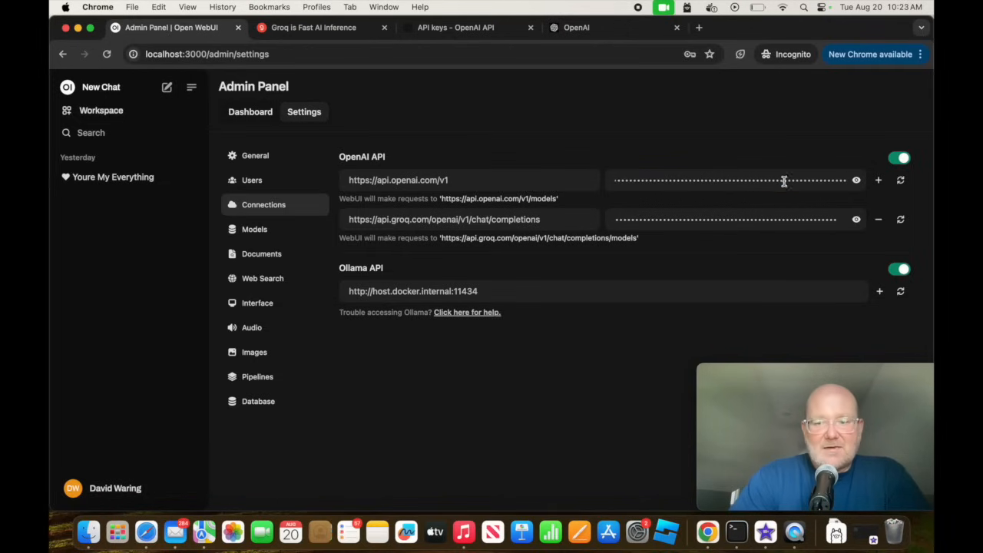
pyautogui.moveTo(829, 378); pyautogui.dragTo(826, 28)
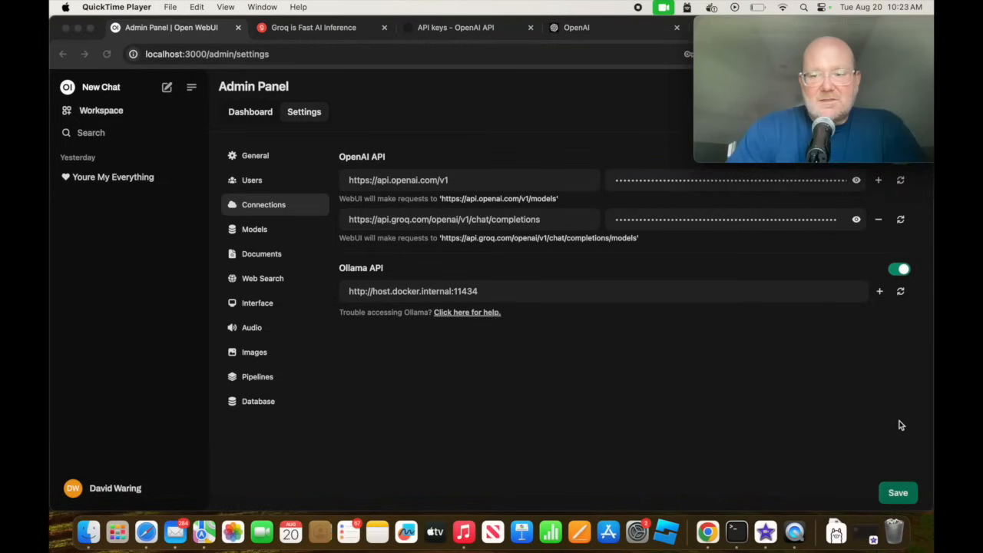
pyautogui.click(904, 498)
pyautogui.click(901, 498)
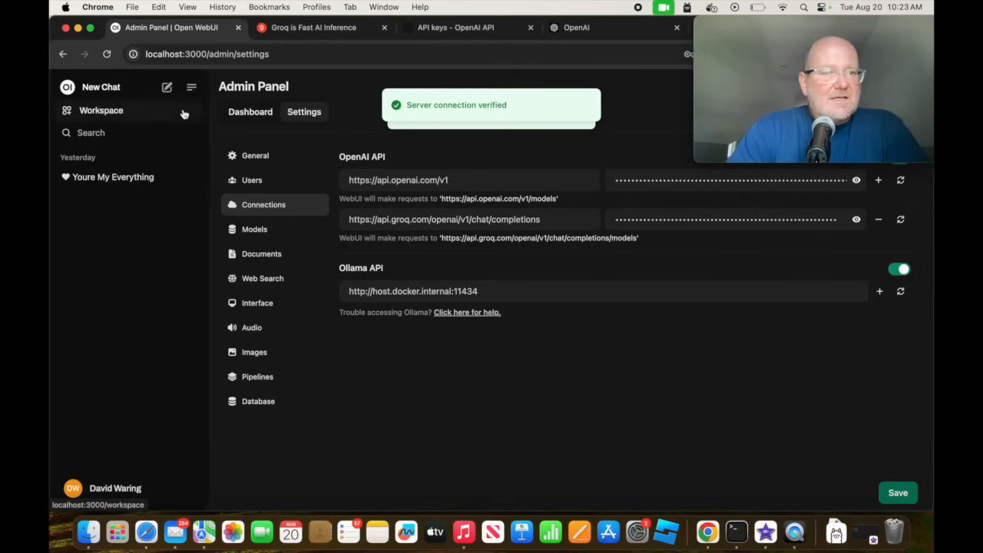
# Start a new chat and look through the models offered in the model selector.
pyautogui.click(167, 89)
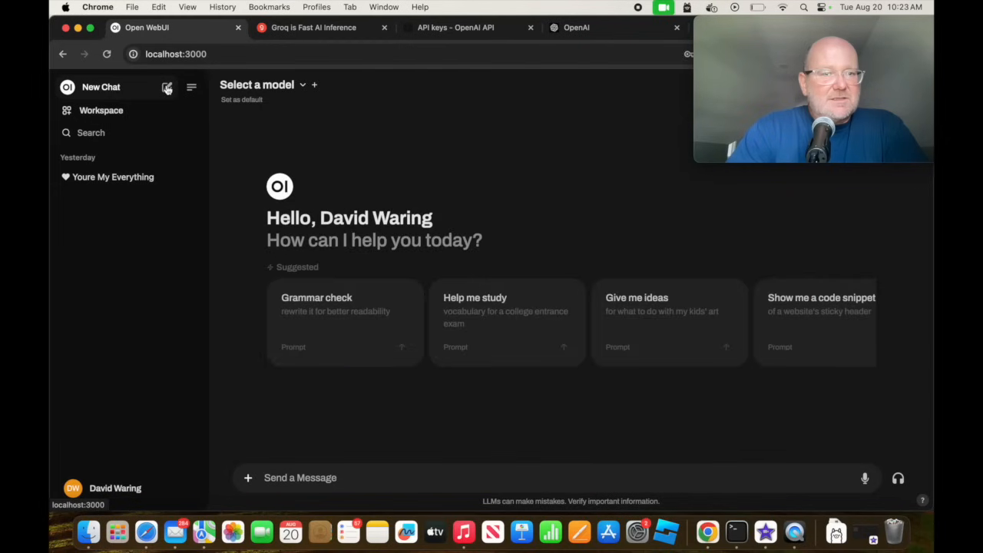
pyautogui.click(302, 87)
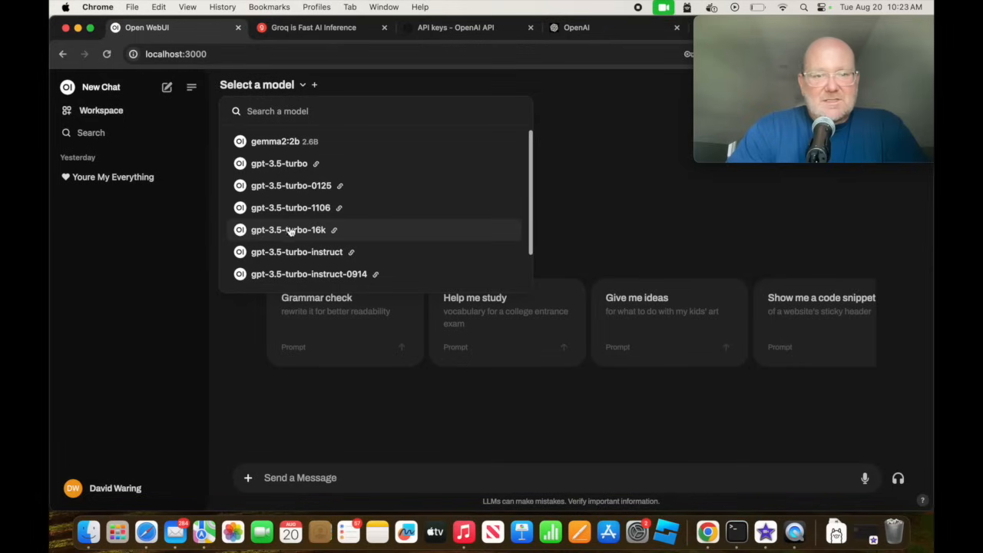
pyautogui.scroll(-2, 289, 250)
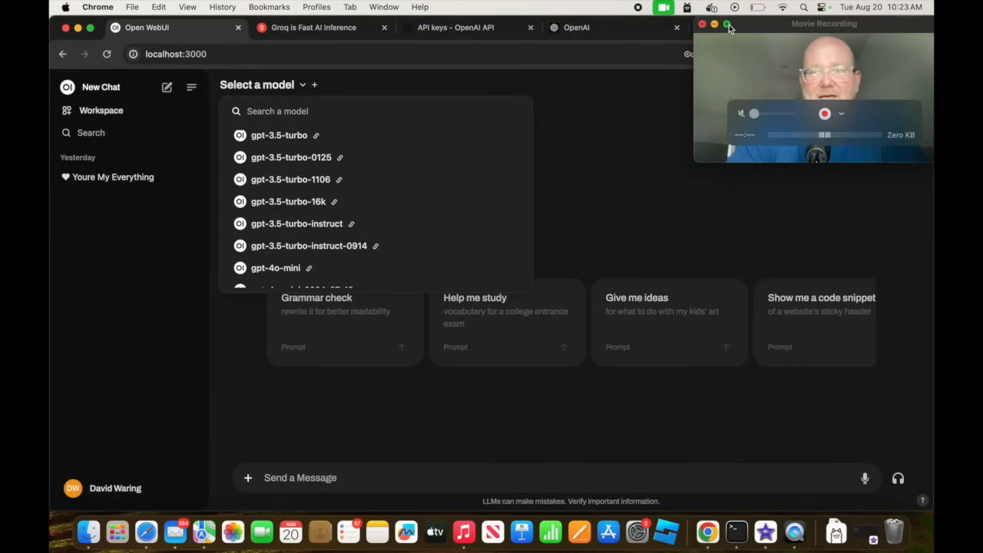
# Turn off the Mac's Wi-Fi.
pyautogui.click(782, 7)
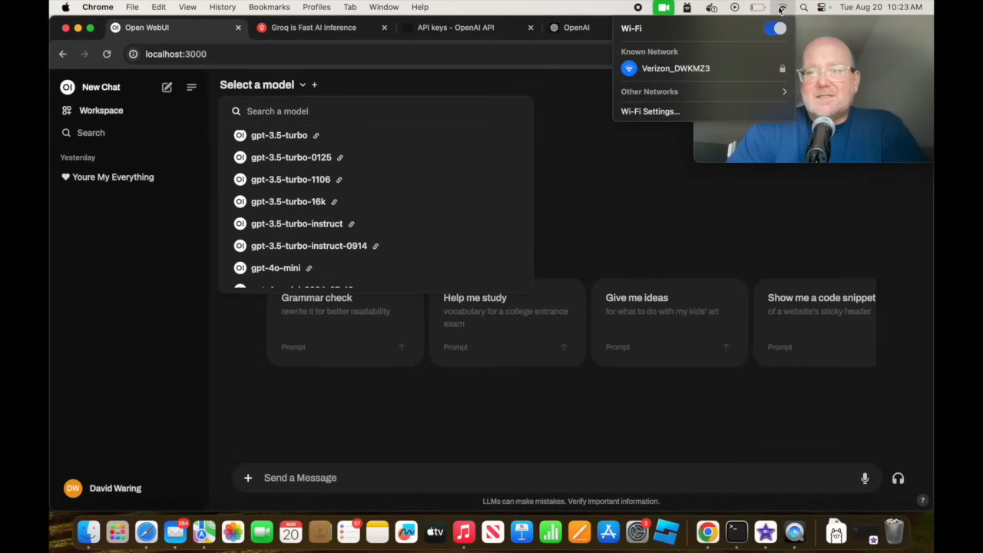
pyautogui.click(474, 56)
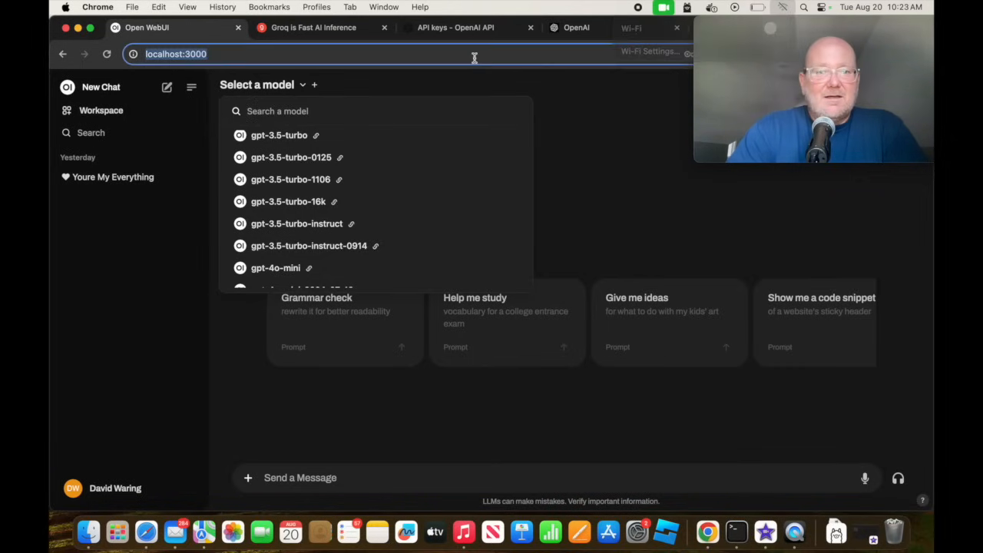
# Reload Open WebUI at localhost:3000 and check which models the model selector offers while offline.
pyautogui.press('Return')
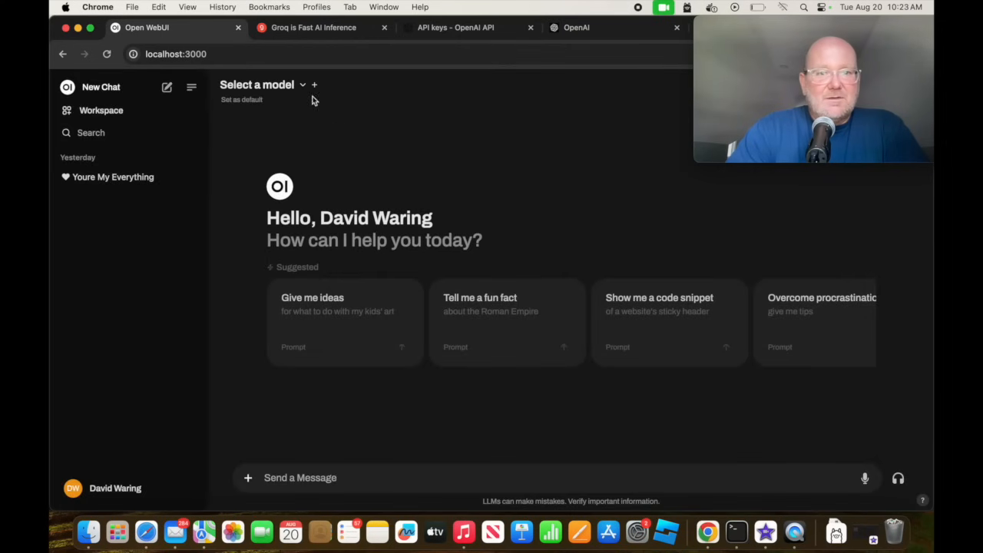
pyautogui.click(302, 85)
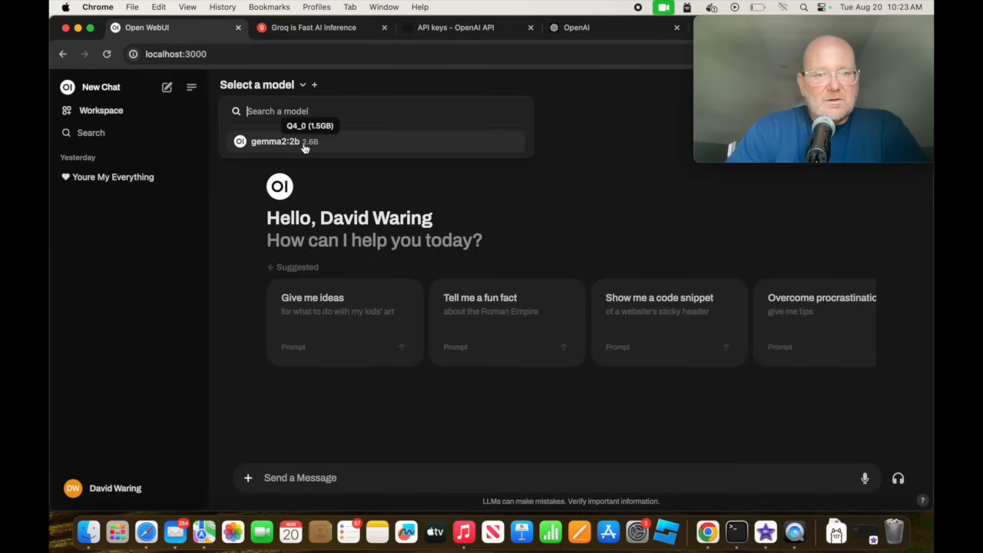
pyautogui.moveTo(745, 61)
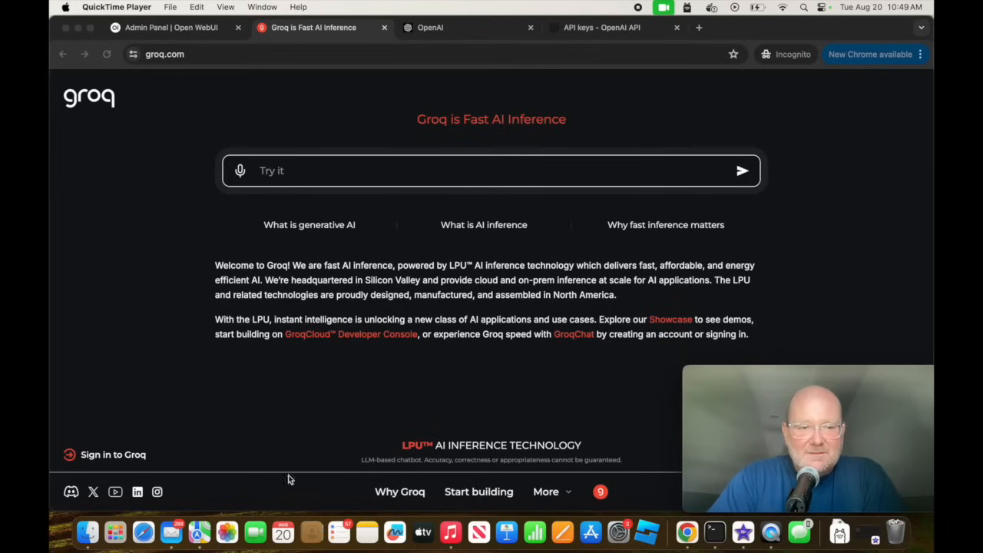
pyautogui.click(485, 496)
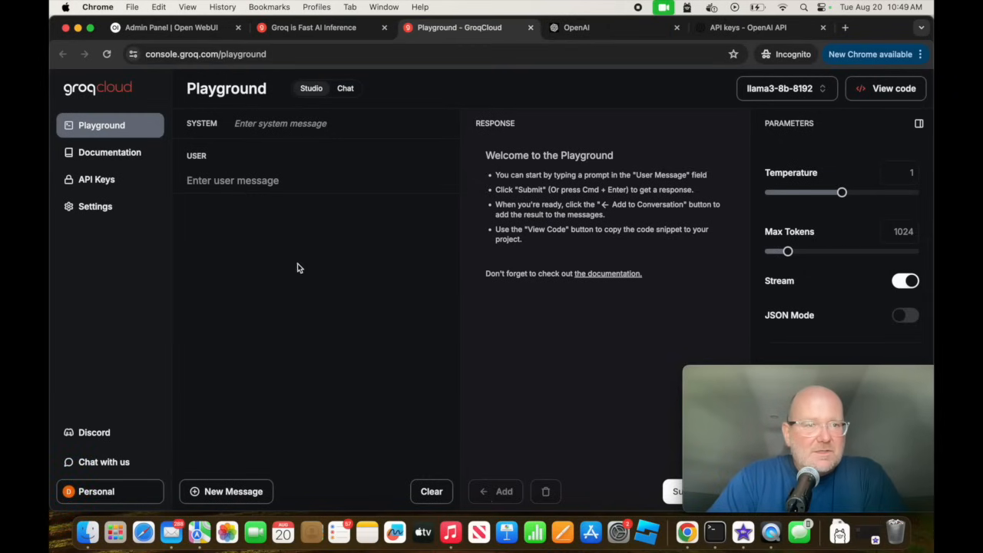
pyautogui.click(134, 154)
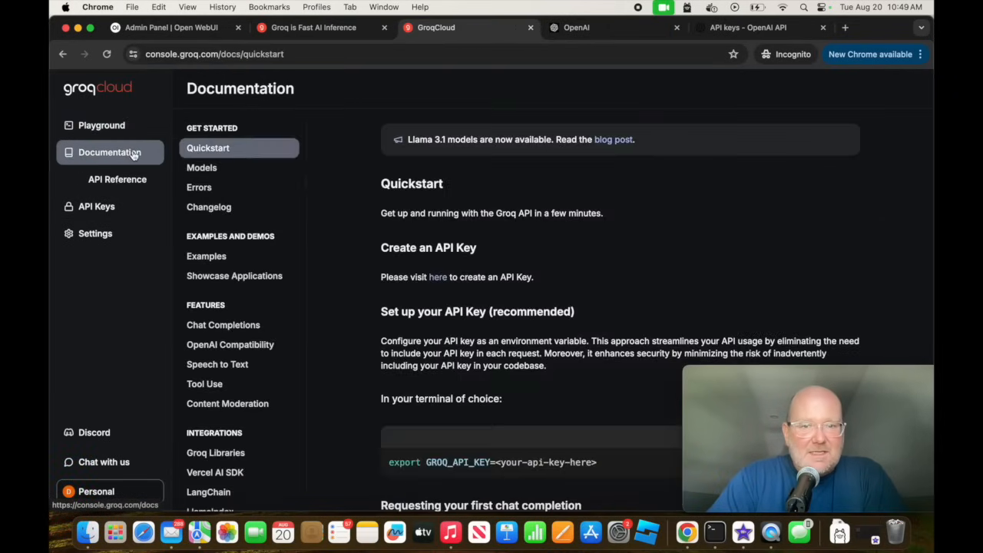
pyautogui.scroll(-2, 511, 323)
pyautogui.scroll(-7, 509, 317)
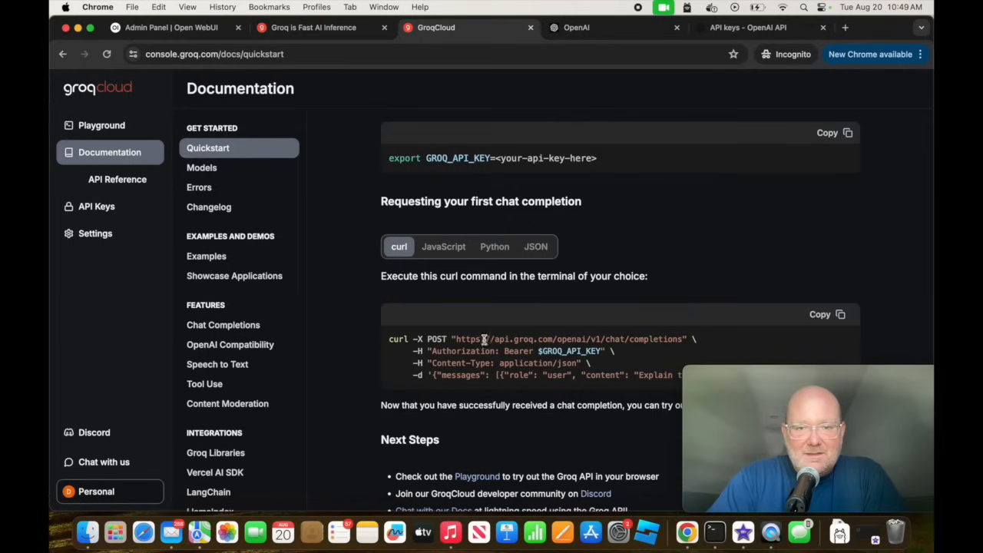
pyautogui.moveTo(457, 339); pyautogui.dragTo(603, 343)
pyautogui.press('super+c')
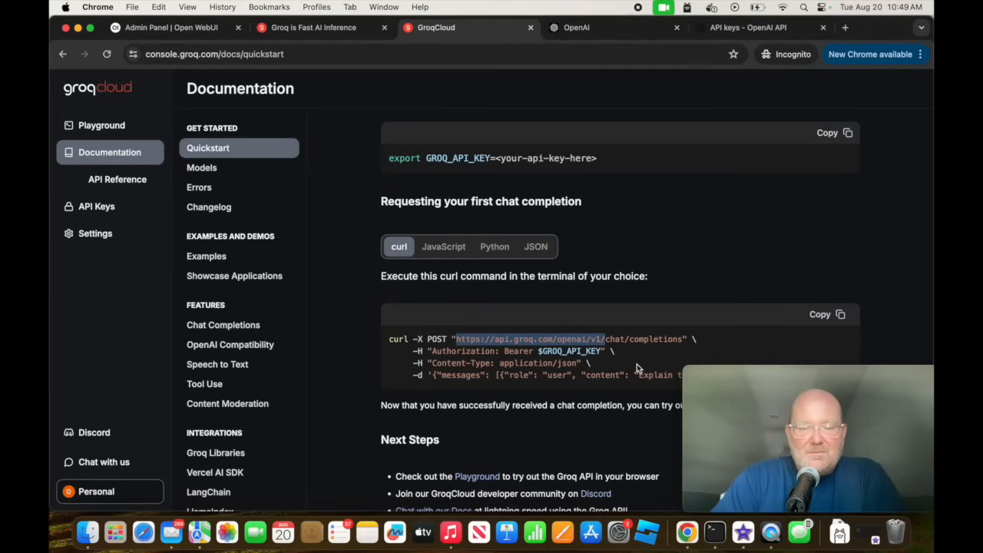
pyautogui.click(194, 29)
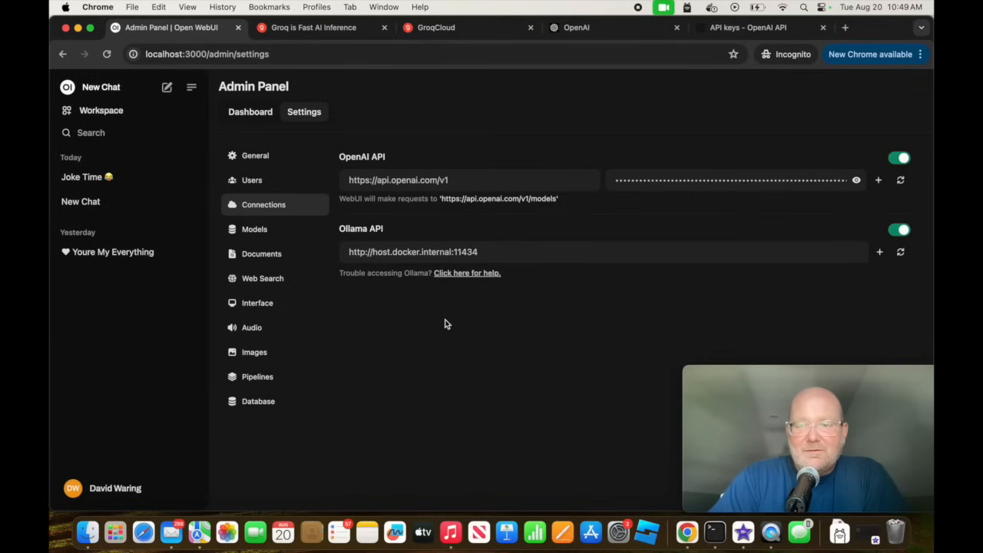
pyautogui.click(879, 181)
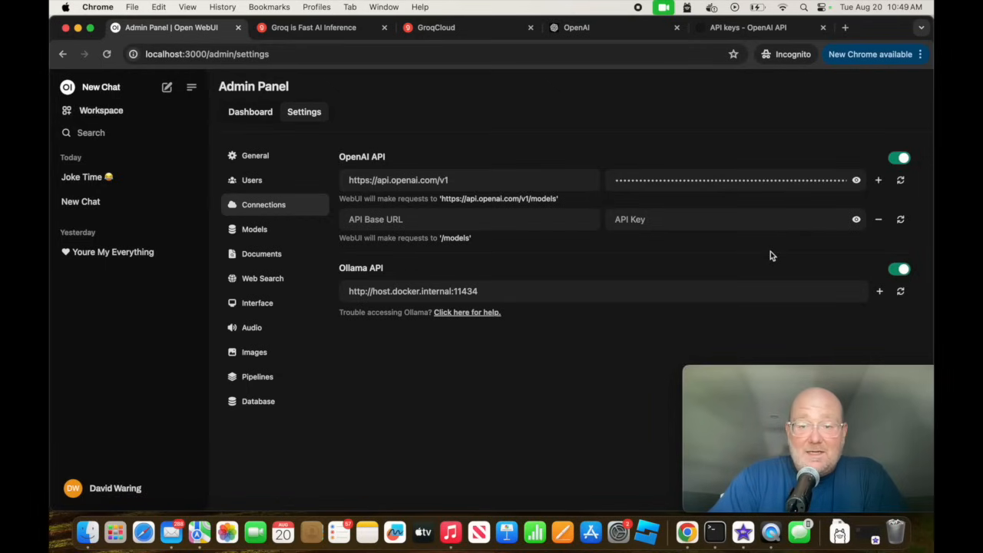
pyautogui.click(452, 221)
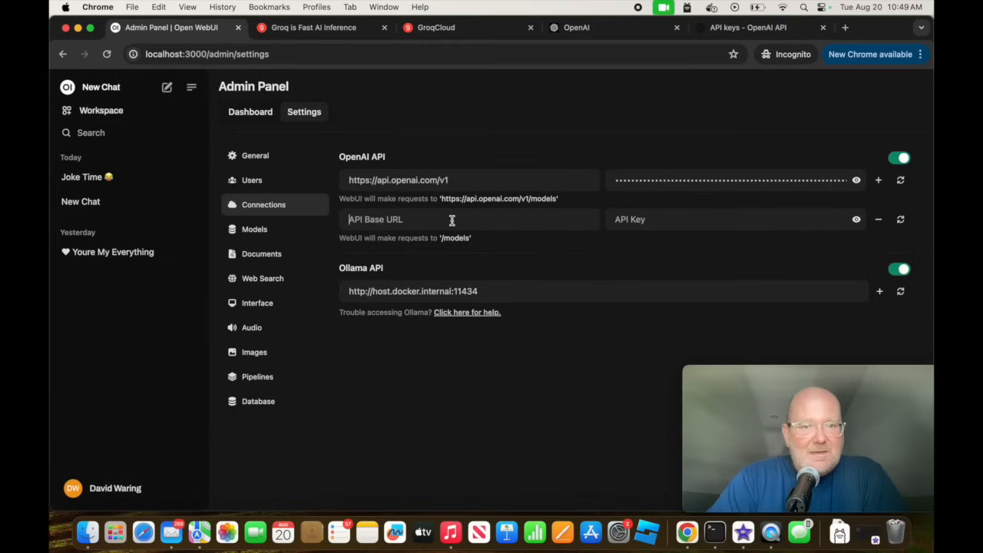
pyautogui.press('super+v')
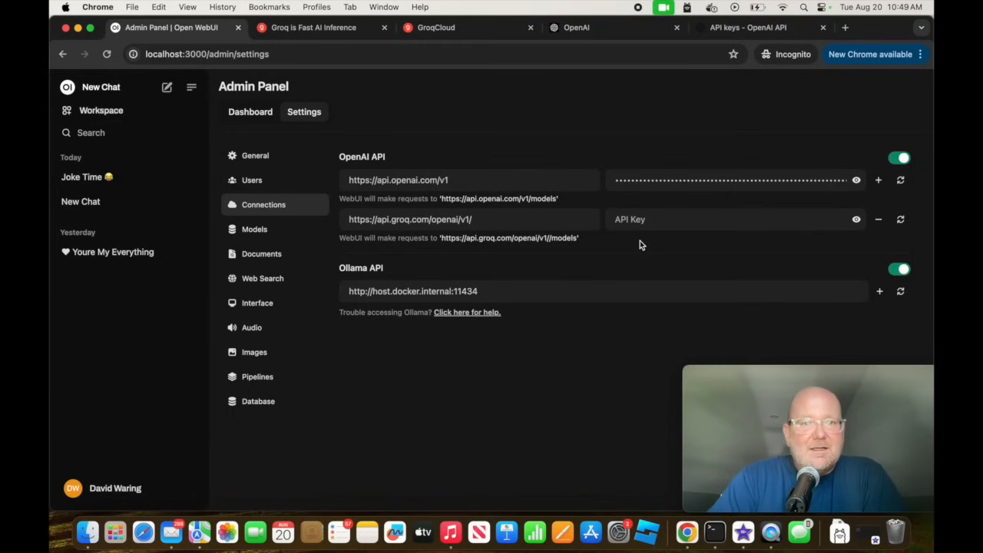
# Create a GroqCloud API key named Open WebUI and copy the generated key.
pyautogui.click(441, 29)
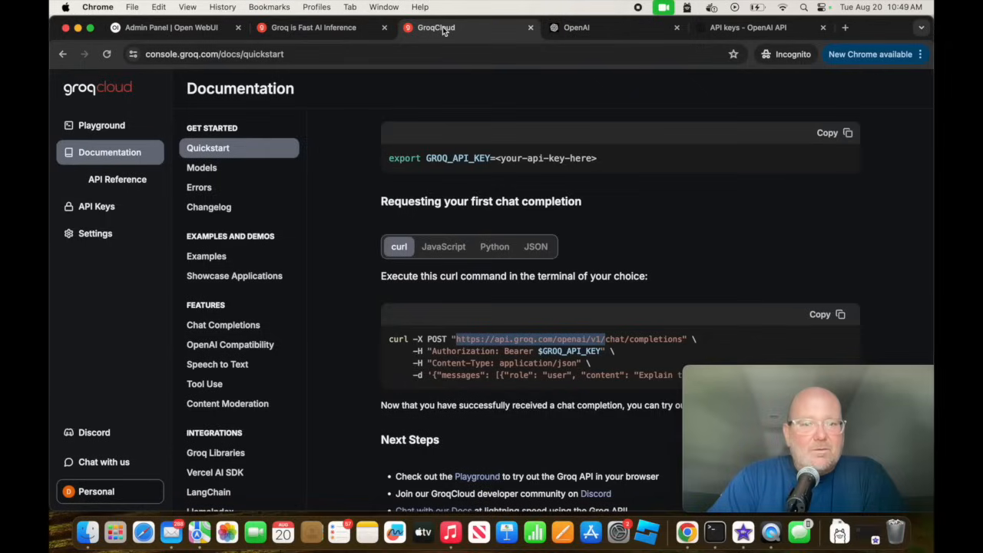
pyautogui.click(98, 208)
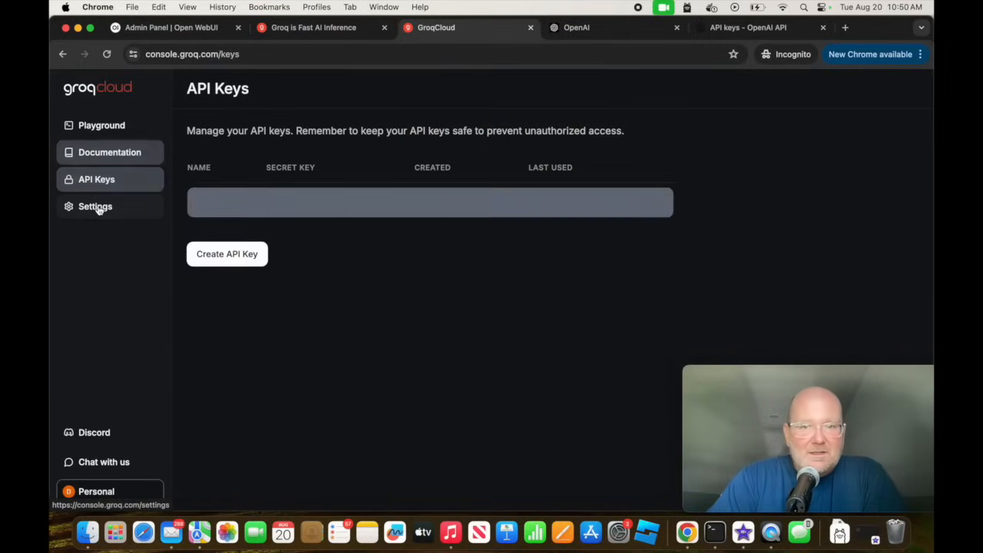
pyautogui.click(232, 244)
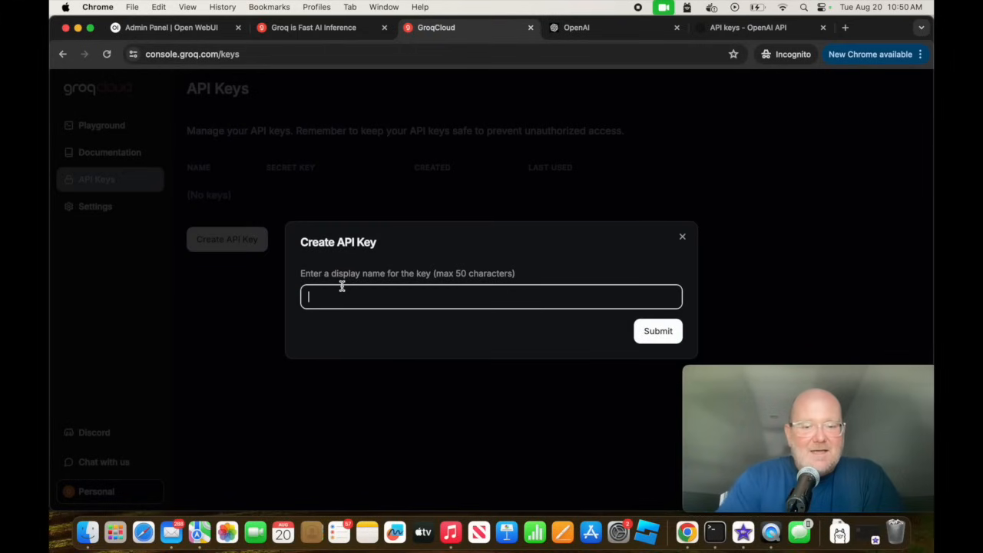
pyautogui.write('O')
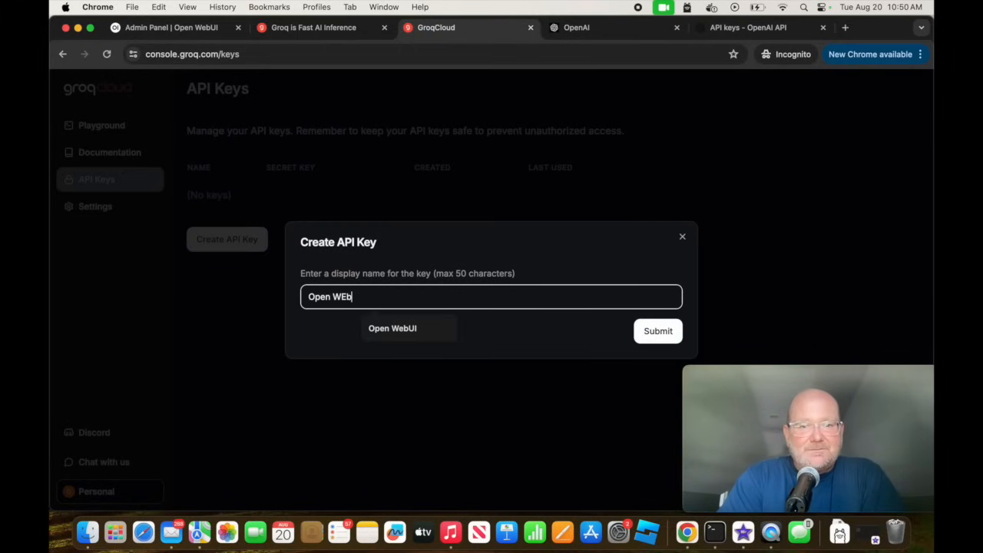
pyautogui.write('pen WebUI')
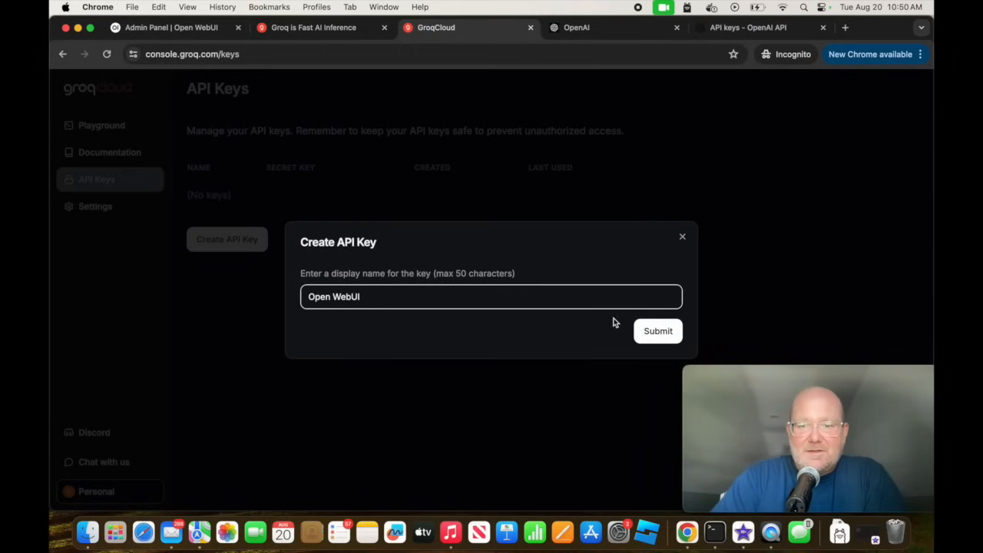
pyautogui.click(653, 333)
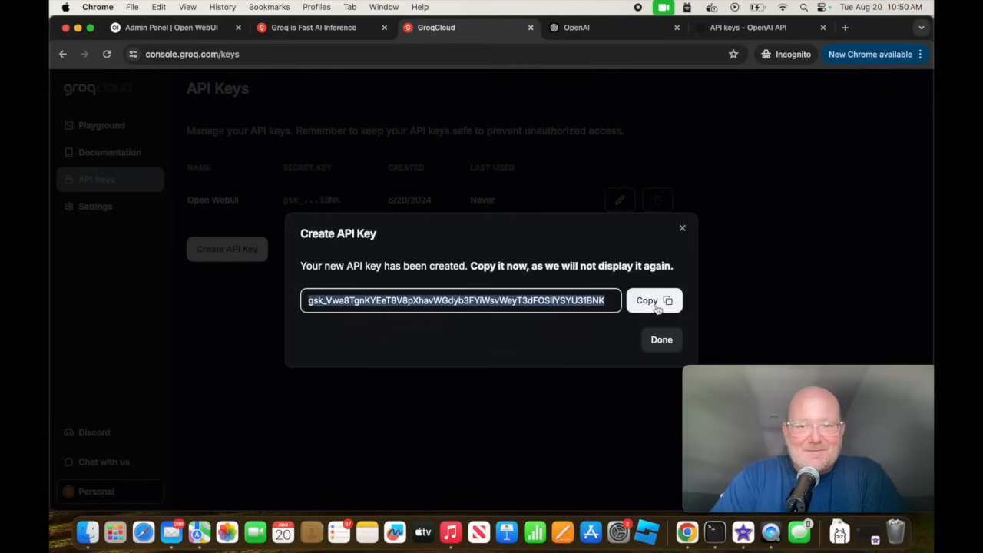
pyautogui.click(657, 304)
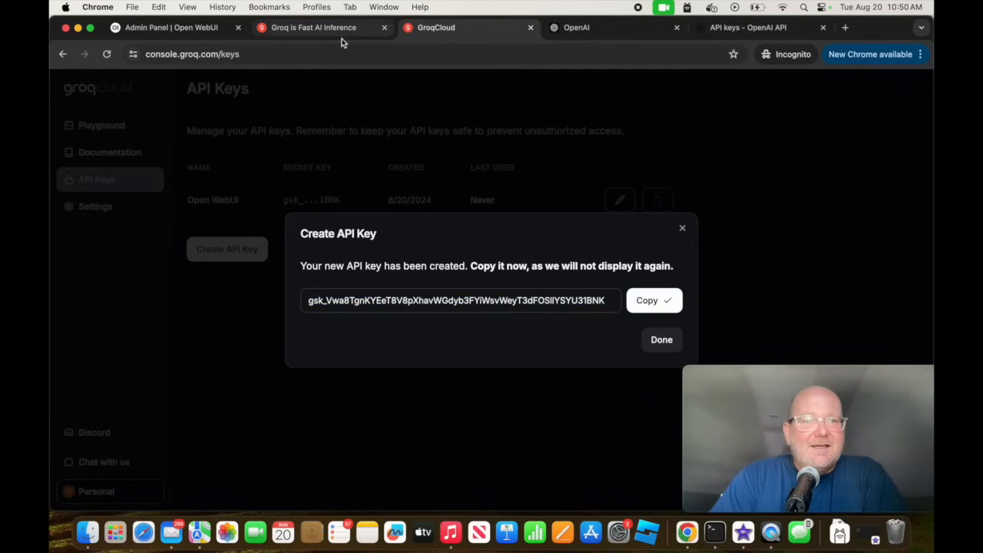
pyautogui.click(664, 343)
# Return to Open WebUI, paste the copied Groq API key into the Groq connection's API key field and save the connections.
pyautogui.click(158, 30)
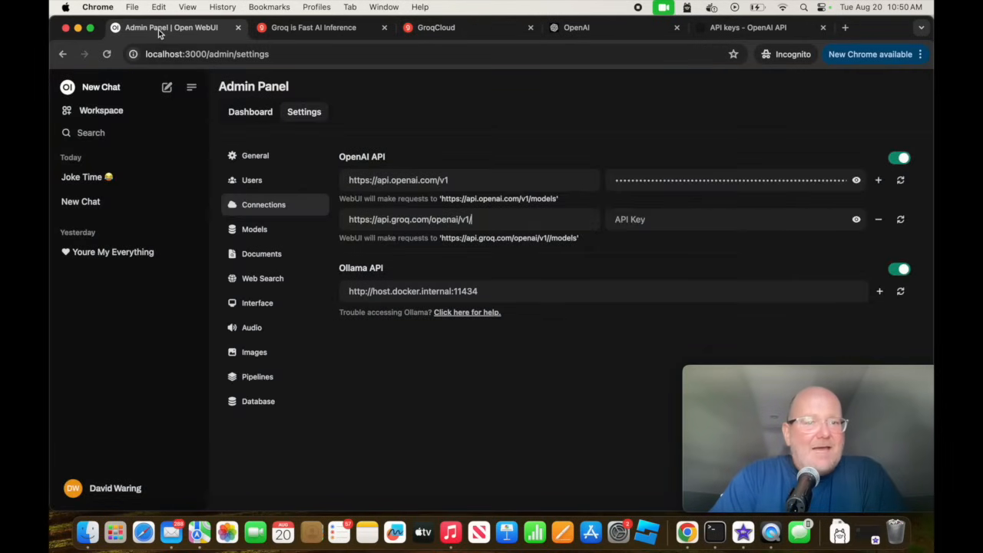
pyautogui.click(637, 220)
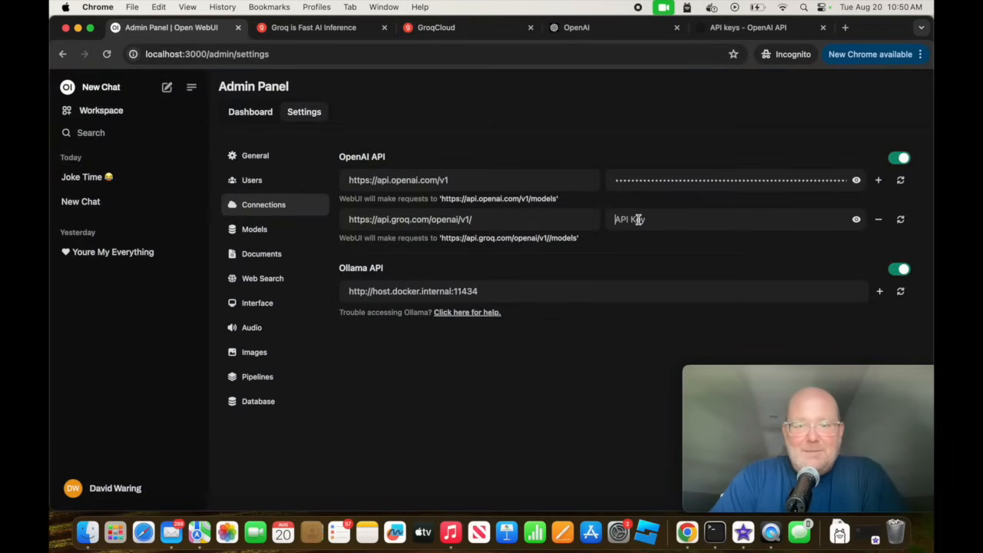
pyautogui.press('super+v')
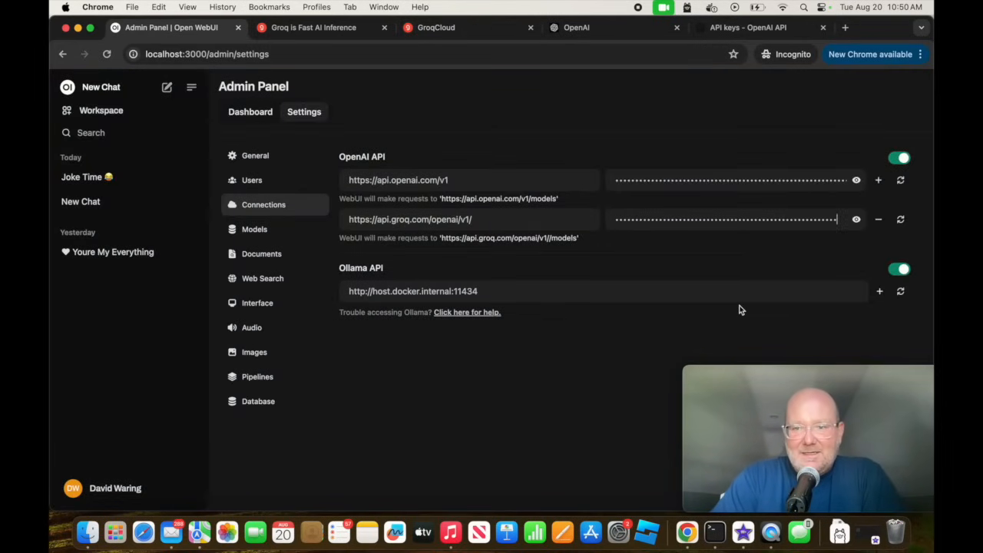
pyautogui.click(766, 362)
pyautogui.moveTo(767, 359); pyautogui.dragTo(773, 14)
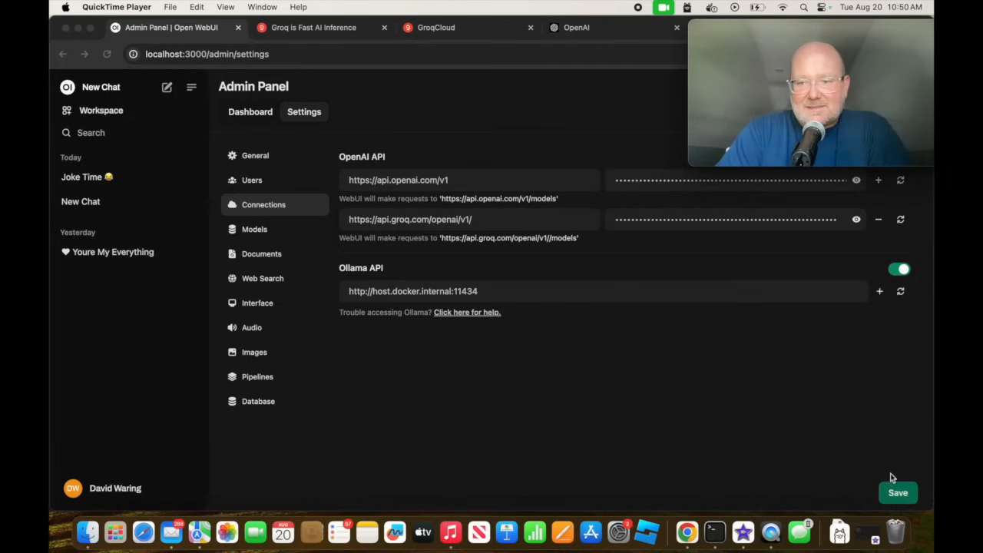
pyautogui.click(892, 499)
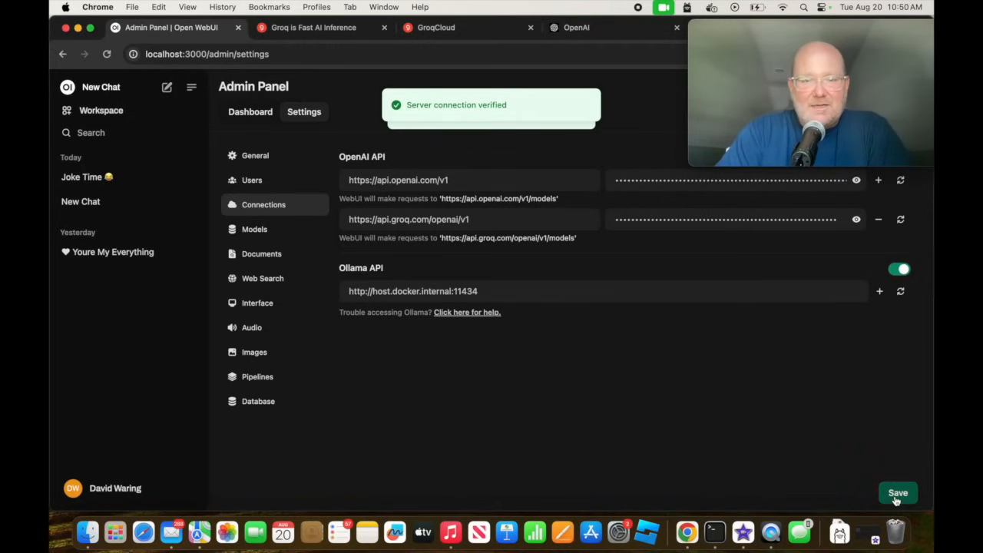
# Start a new chat and choose llama3-70b-8192 as its model.
pyautogui.moveTo(776, 28); pyautogui.dragTo(776, 376)
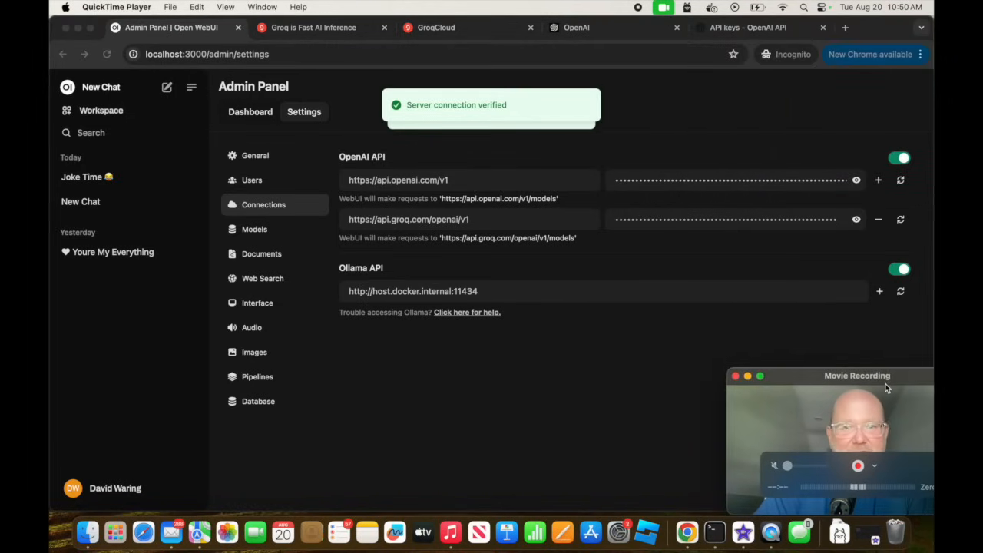
pyautogui.click(167, 88)
pyautogui.click(166, 87)
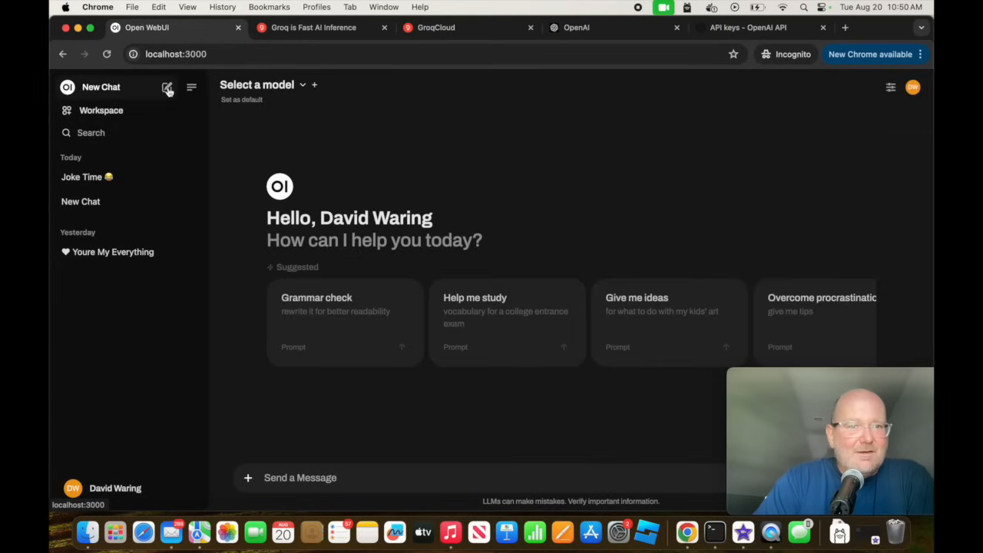
pyautogui.click(300, 87)
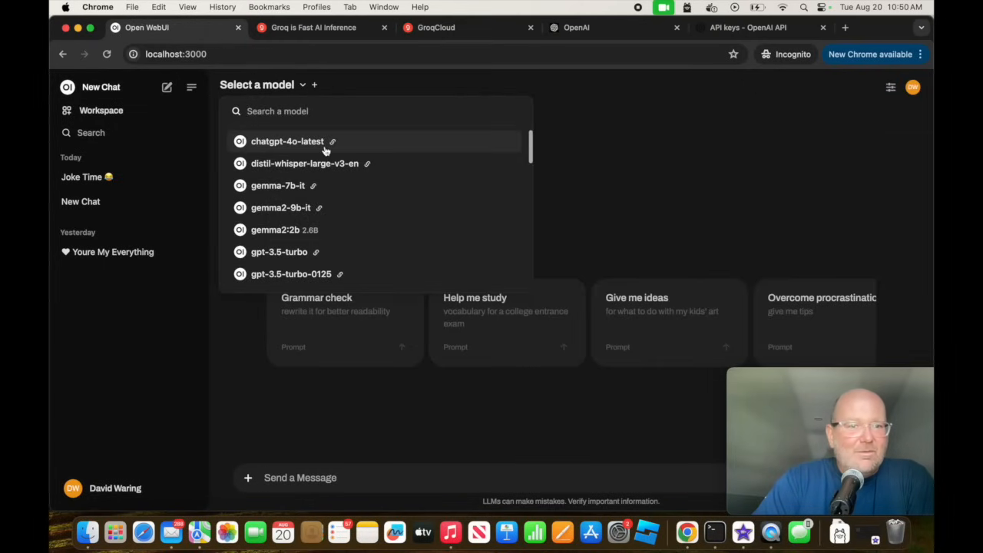
pyautogui.scroll(-10, 325, 150)
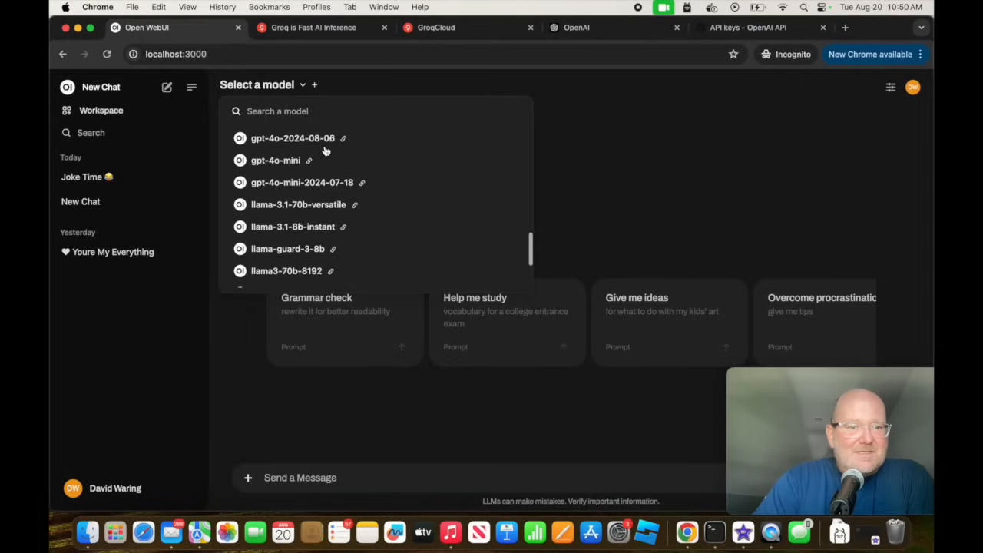
pyautogui.scroll(-5, 325, 151)
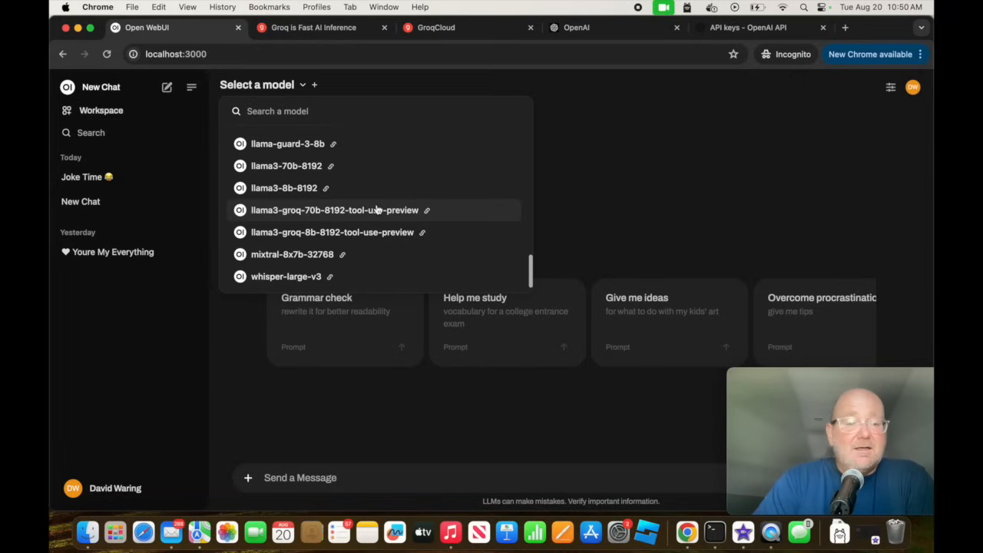
pyautogui.scroll(10, 370, 168)
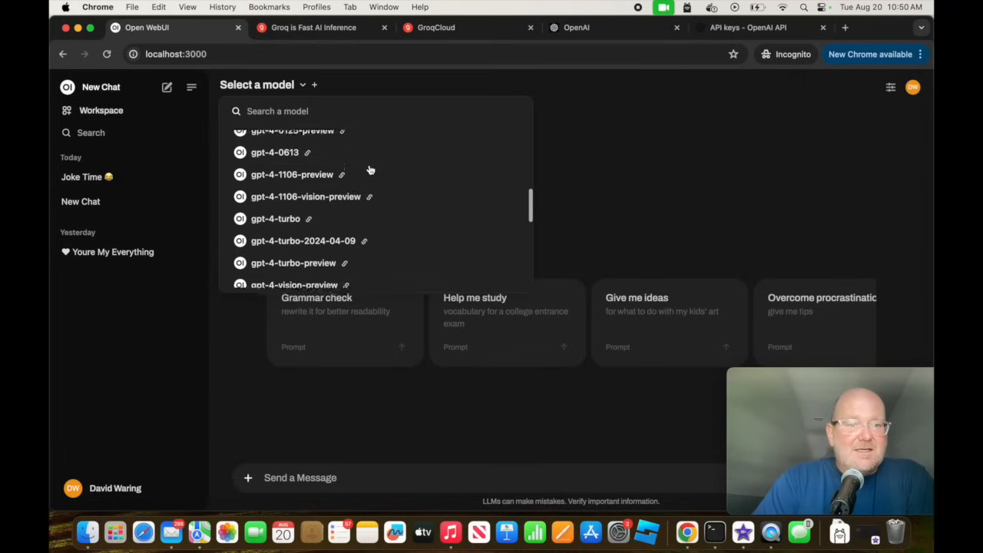
pyautogui.scroll(-10, 370, 169)
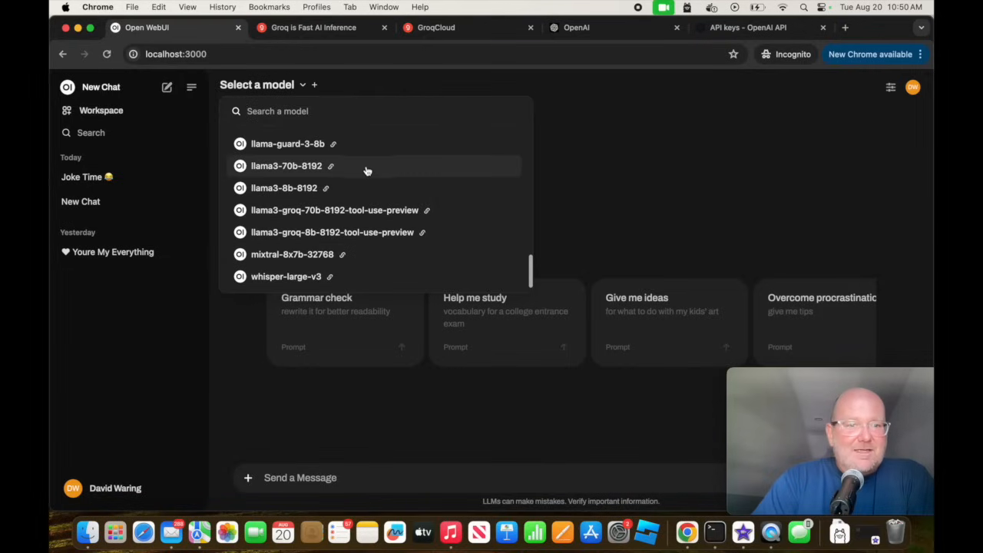
pyautogui.click(299, 167)
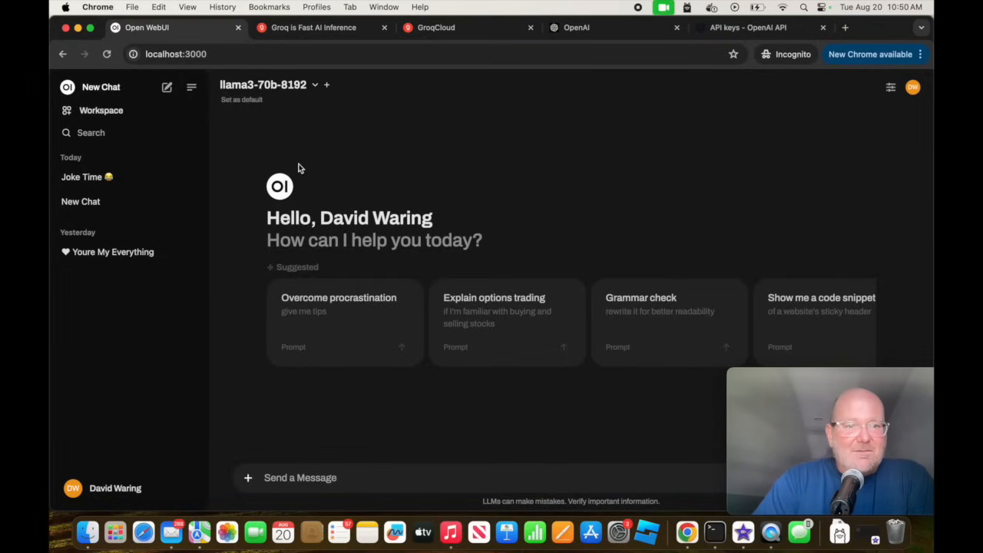
# Send the prompt "give me a meal idea for my kids that's simple and healthy".
pyautogui.click(380, 480)
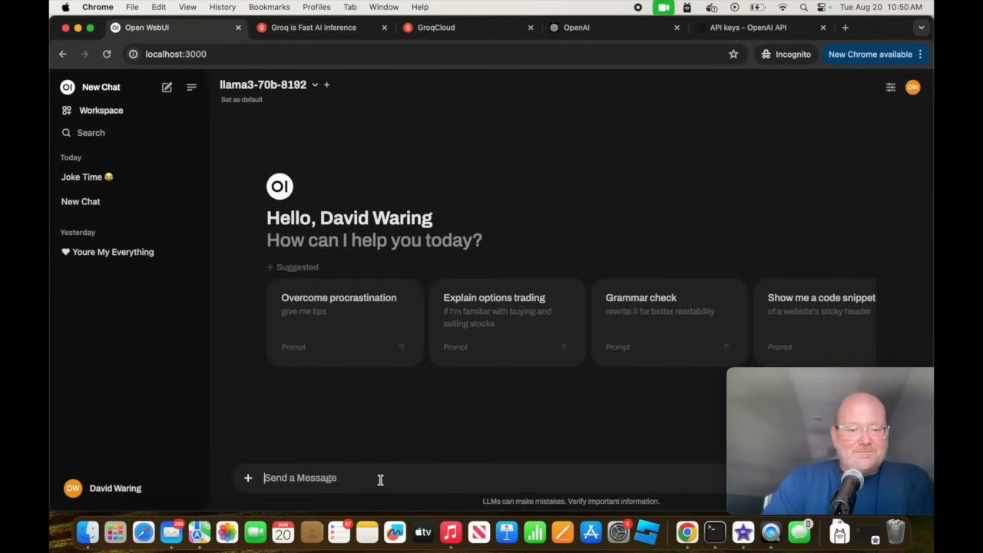
pyautogui.write('give me a meal idea for my')
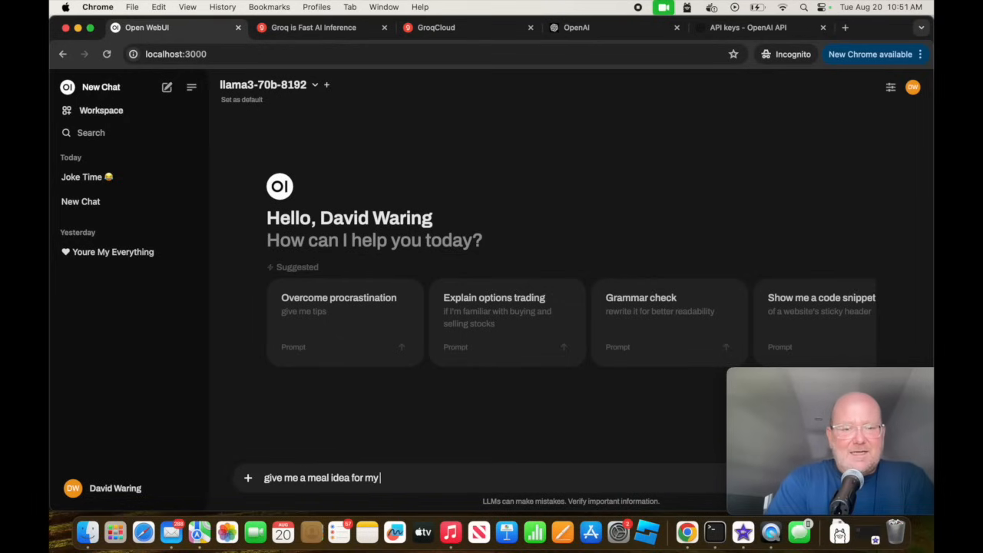
pyautogui.write(" kids that's simple and healthy")
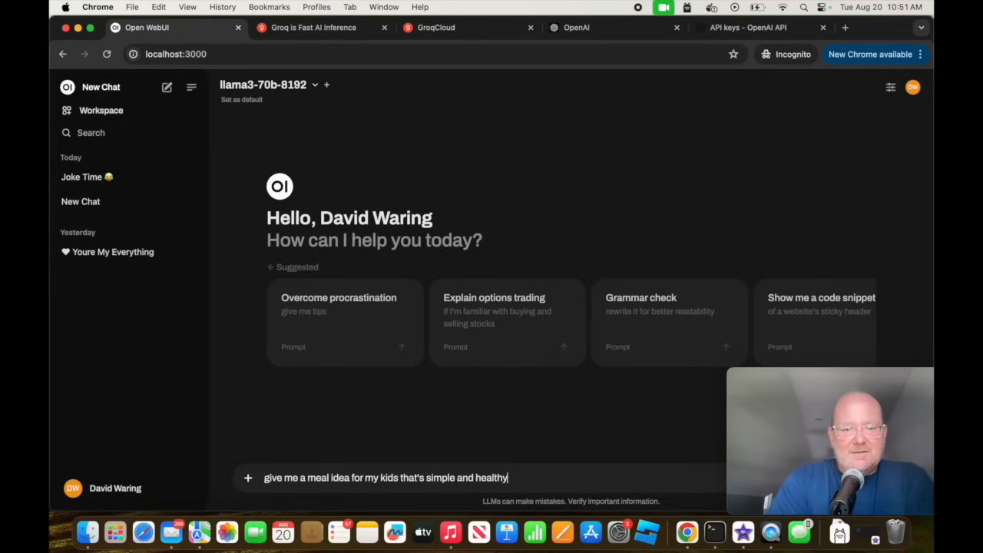
pyautogui.press('Return')
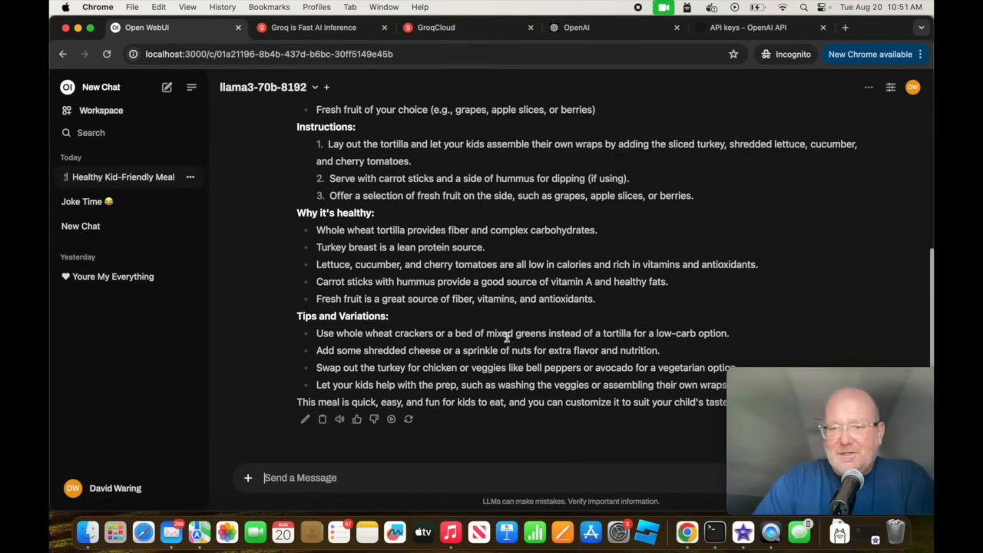
# Review the meal idea response from its tips back up to the ingredients.
pyautogui.scroll(5, 509, 337)
pyautogui.scroll(-3, 520, 329)
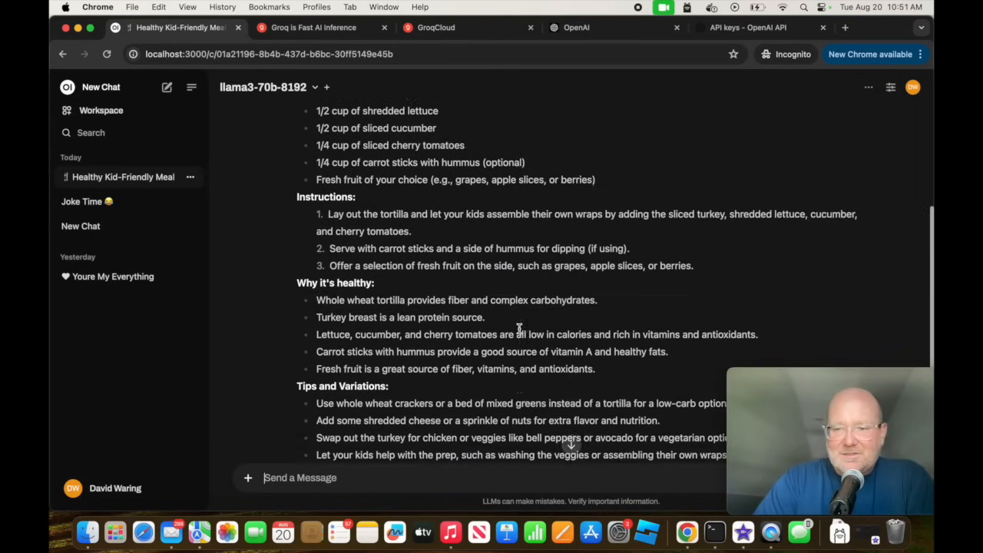
pyautogui.scroll(-2, 520, 329)
pyautogui.scroll(7, 519, 329)
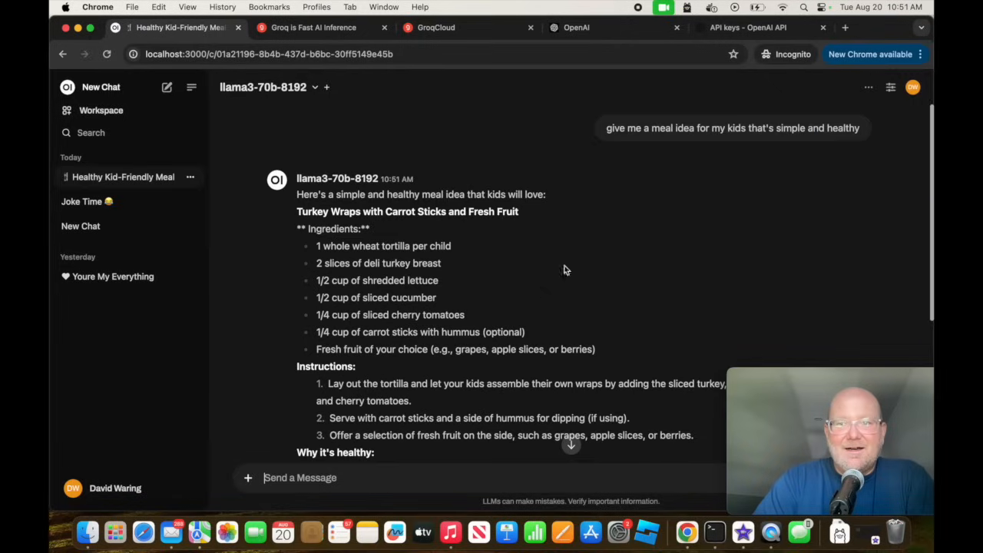
# Turn off the Mac's Wi-Fi and reload the Open WebUI chat page.
pyautogui.click(785, 10)
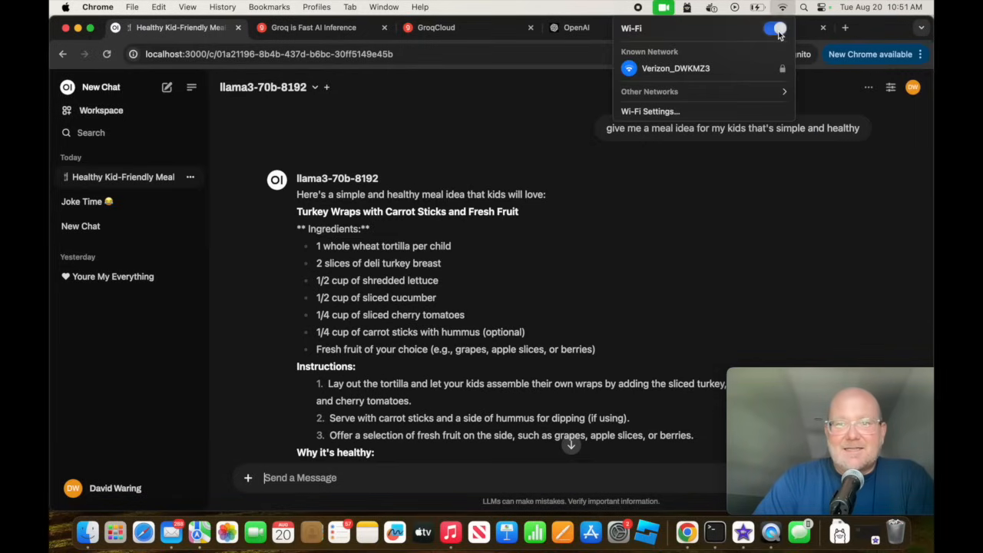
pyautogui.click(770, 28)
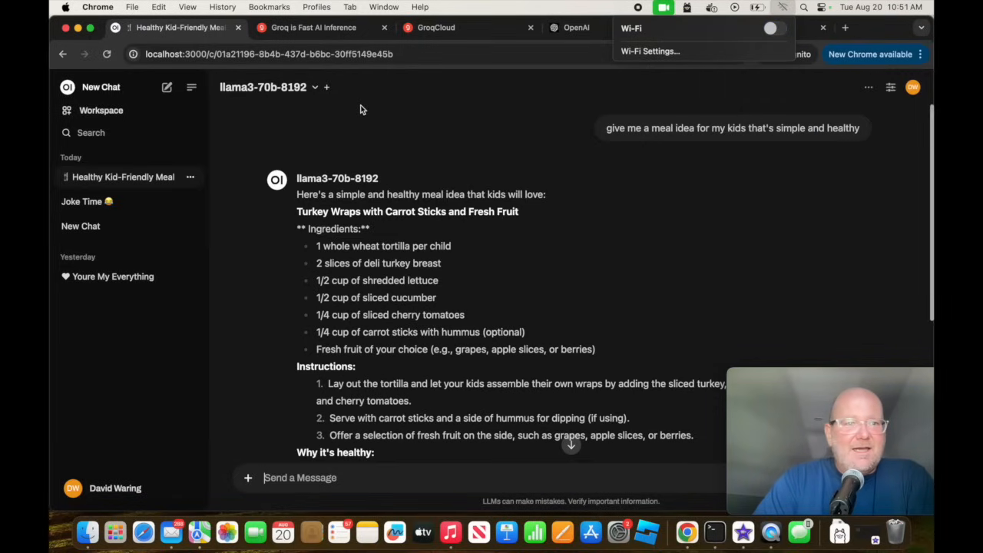
pyautogui.click(222, 53)
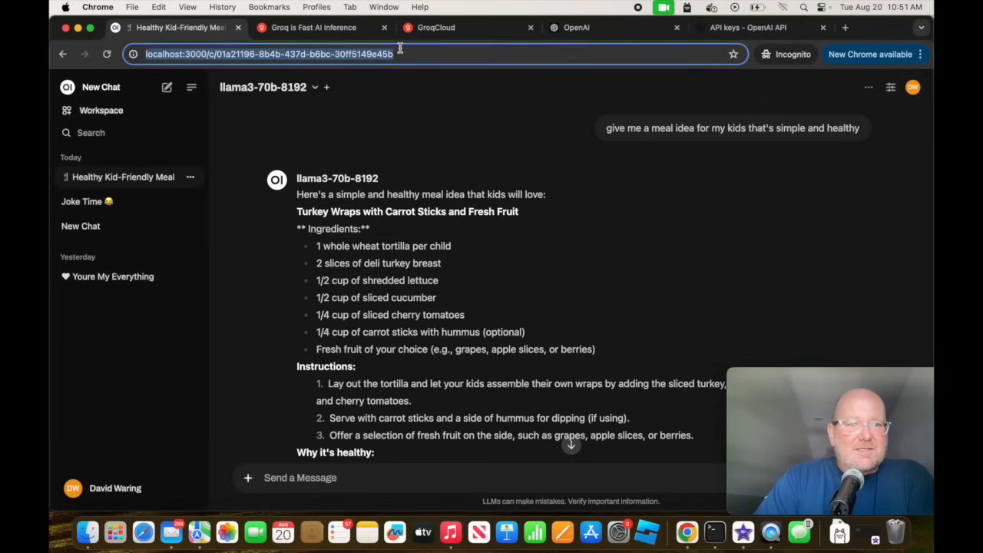
pyautogui.press('Return')
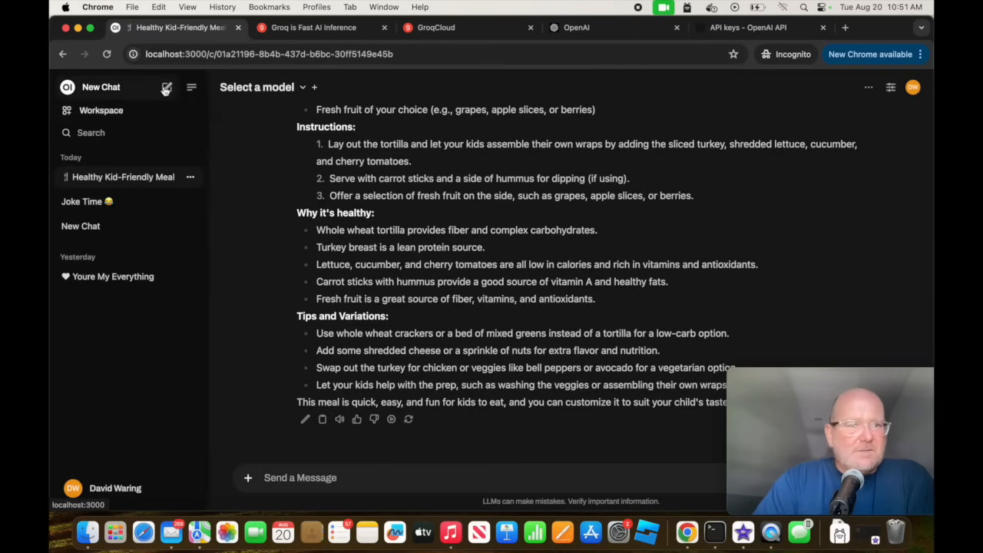
# Start a new chat with the gemma2:2b model and send the prompt "tell me joke".
pyautogui.click(166, 89)
pyautogui.click(302, 86)
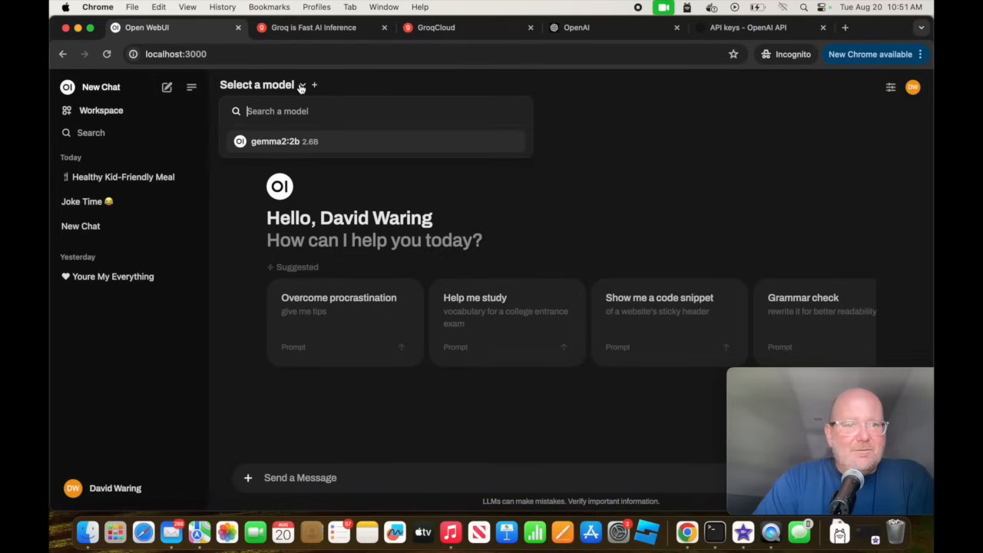
pyautogui.click(291, 149)
pyautogui.click(319, 490)
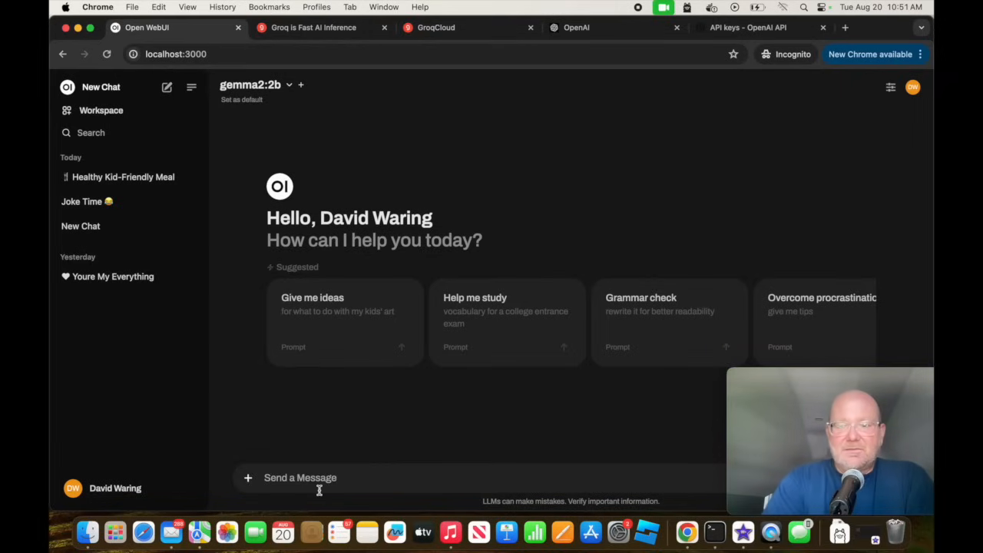
pyautogui.write('tell me joke')
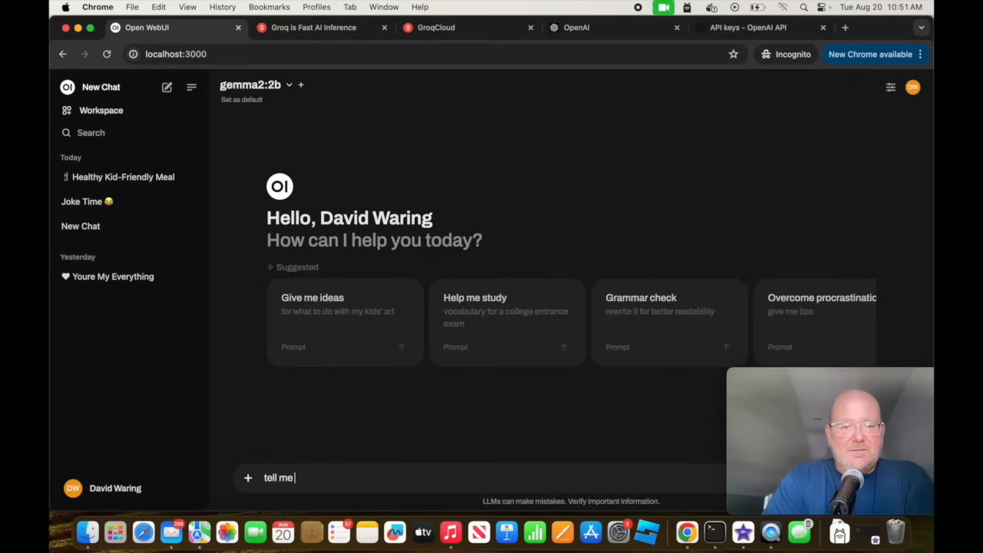
pyautogui.press('Return')
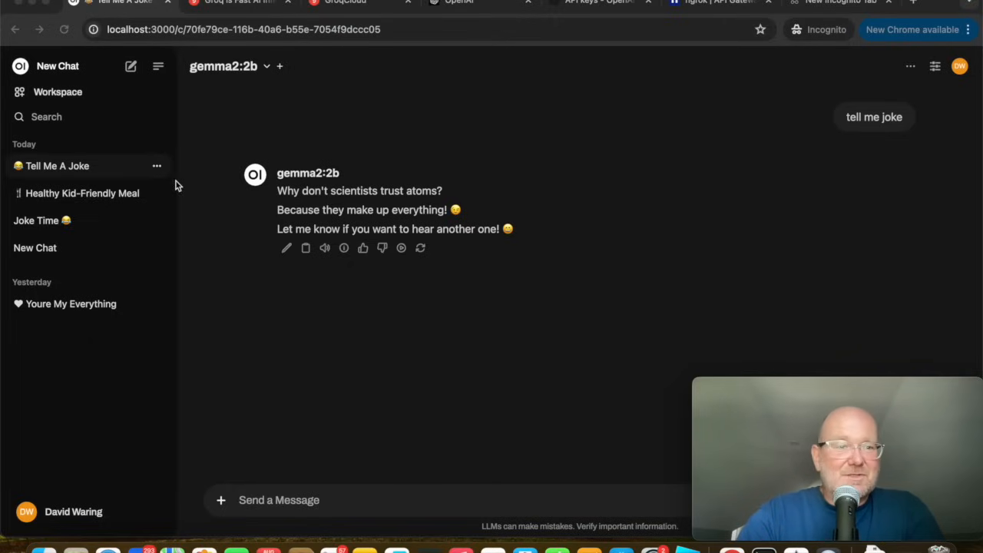
# Look through the workspace's Models, Prompts and Functions sections and the community site for discovering prompts.
pyautogui.click(46, 96)
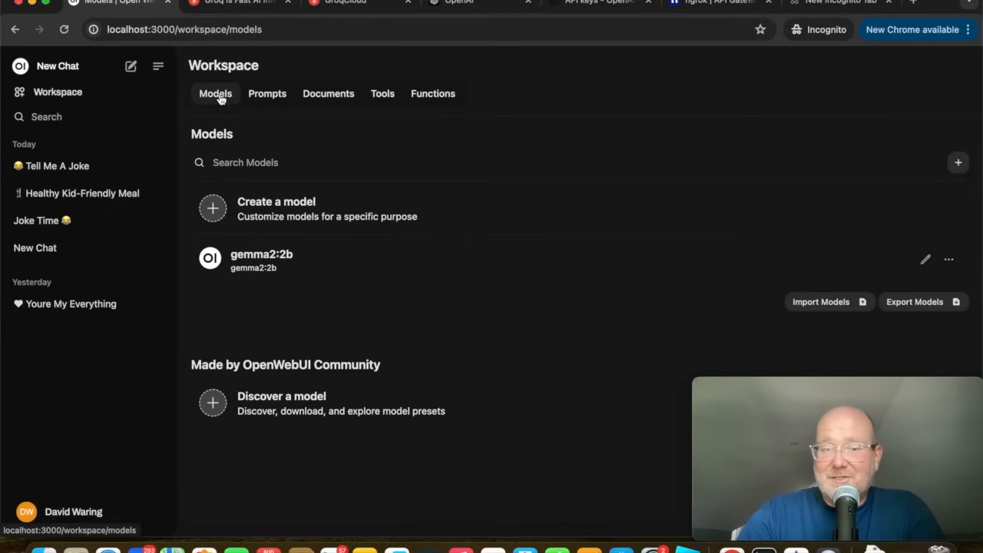
pyautogui.click(269, 96)
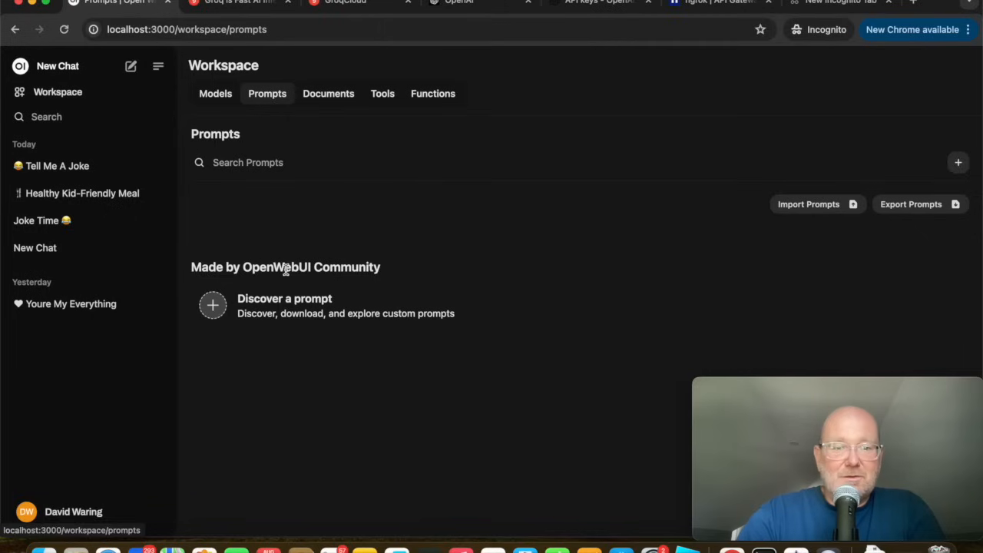
pyautogui.click(292, 317)
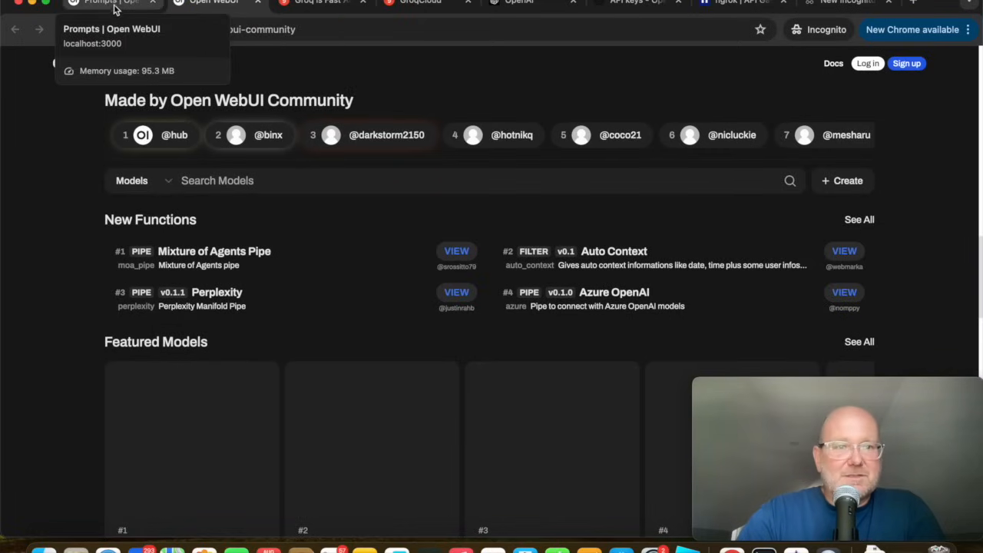
pyautogui.click(112, 4)
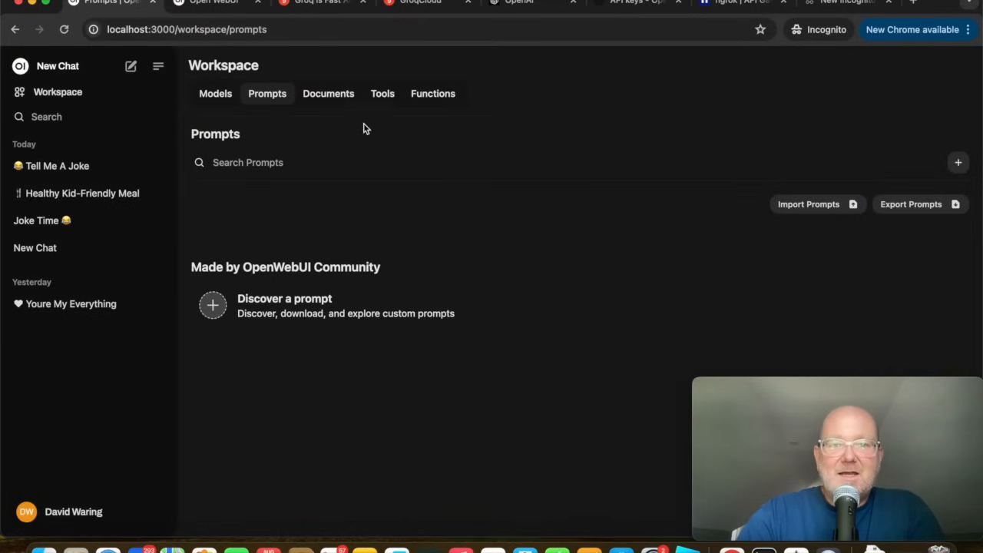
pyautogui.click(421, 95)
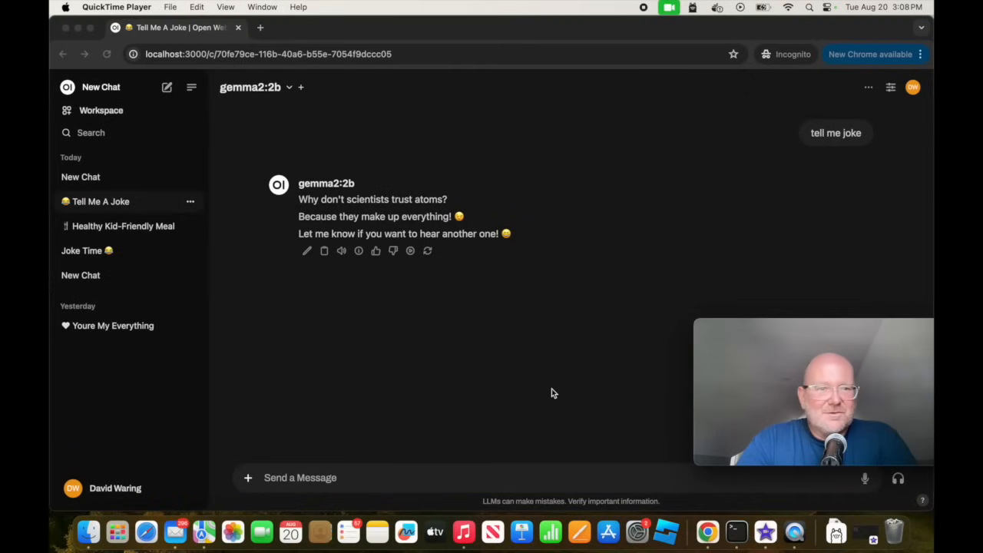
# Search the web in a new tab for "google programmable search engine" and open Google's Programmable Search Engine control panel.
pyautogui.click(262, 31)
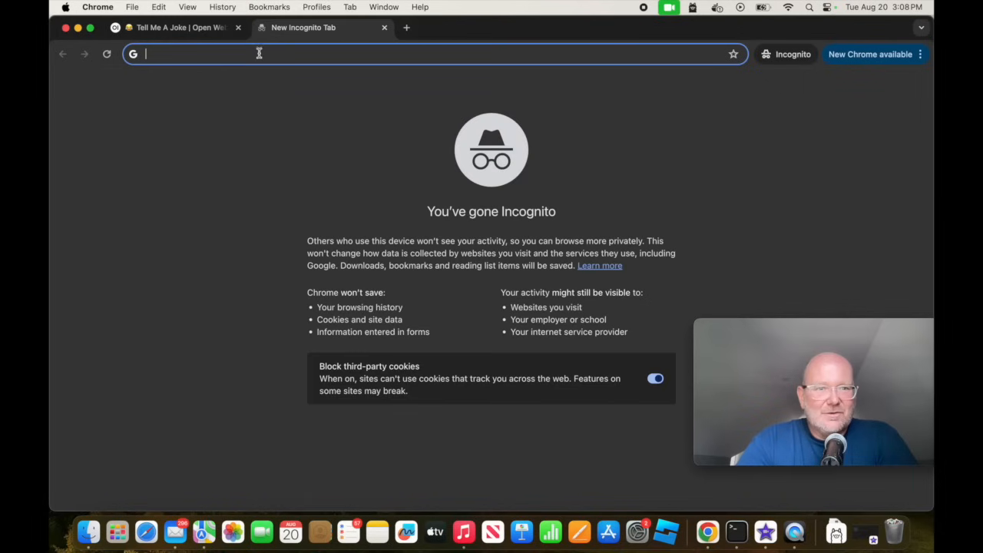
pyautogui.write('go')
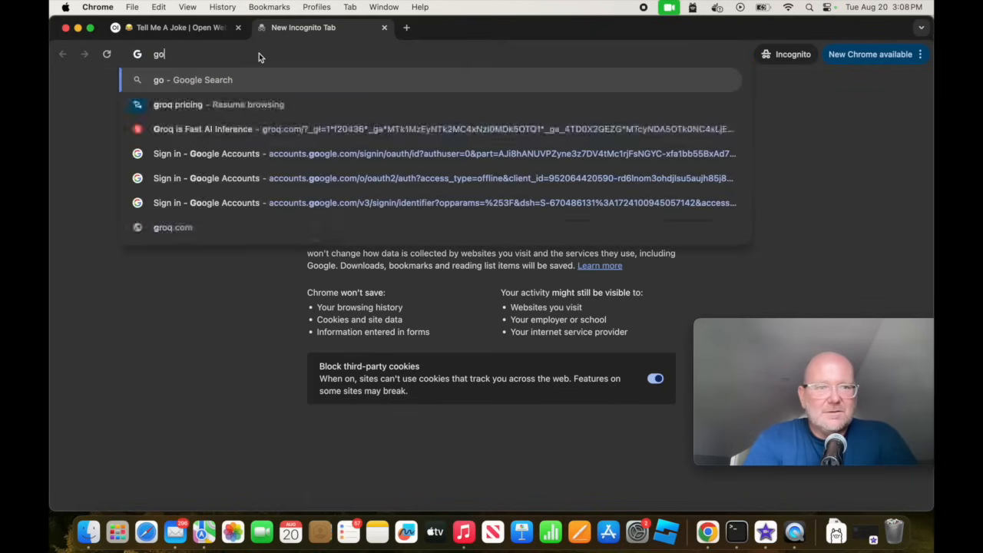
pyautogui.write('ogle programma')
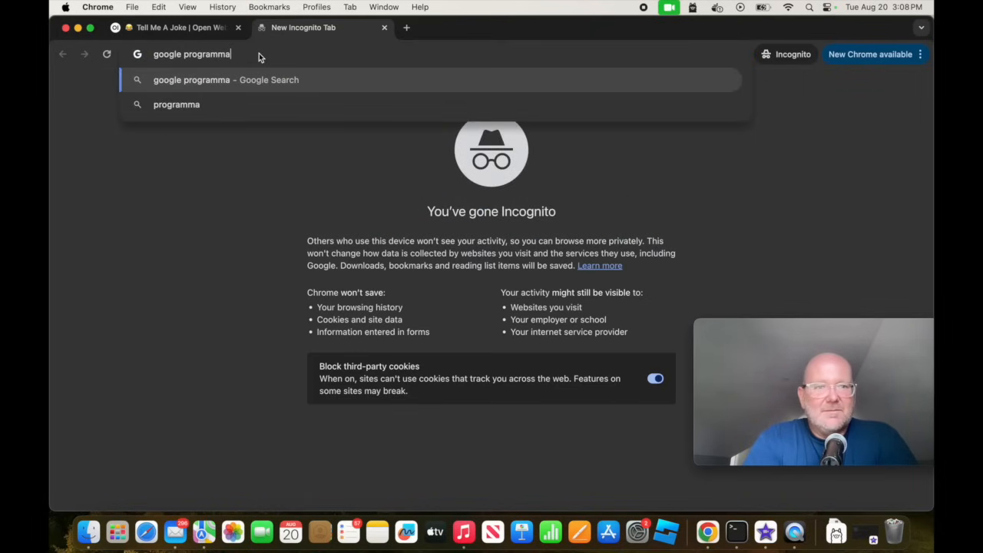
pyautogui.write('ble search engine')
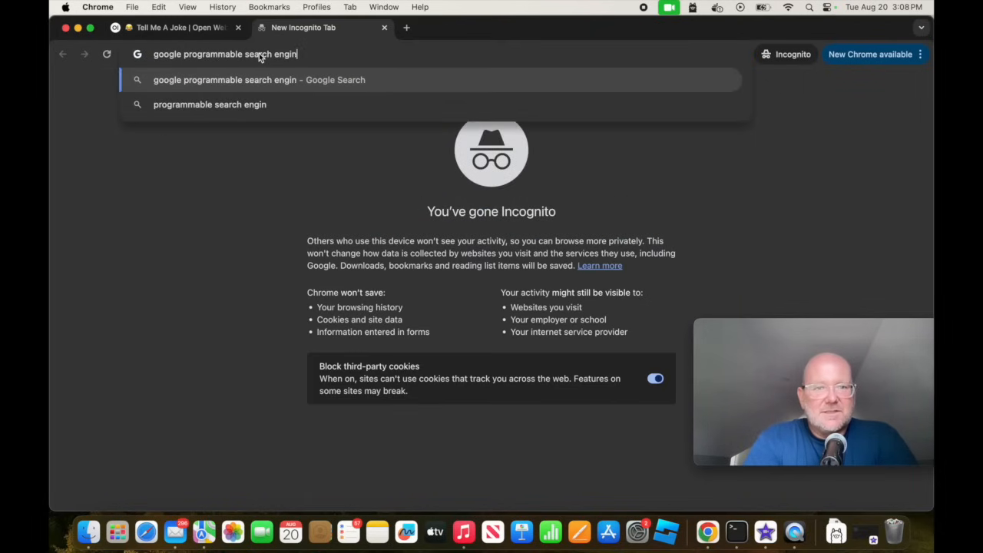
pyautogui.press('Return')
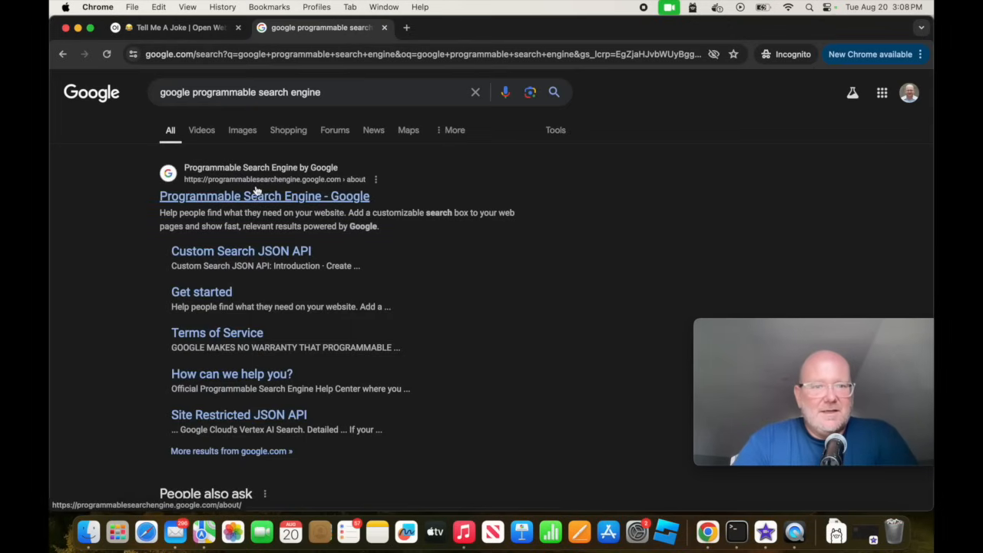
pyautogui.click(252, 198)
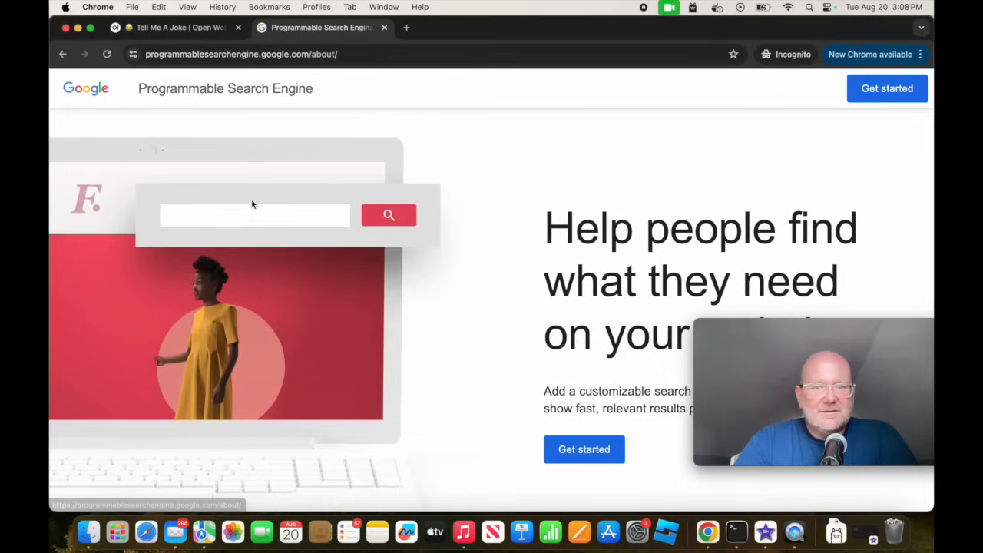
pyautogui.click(886, 99)
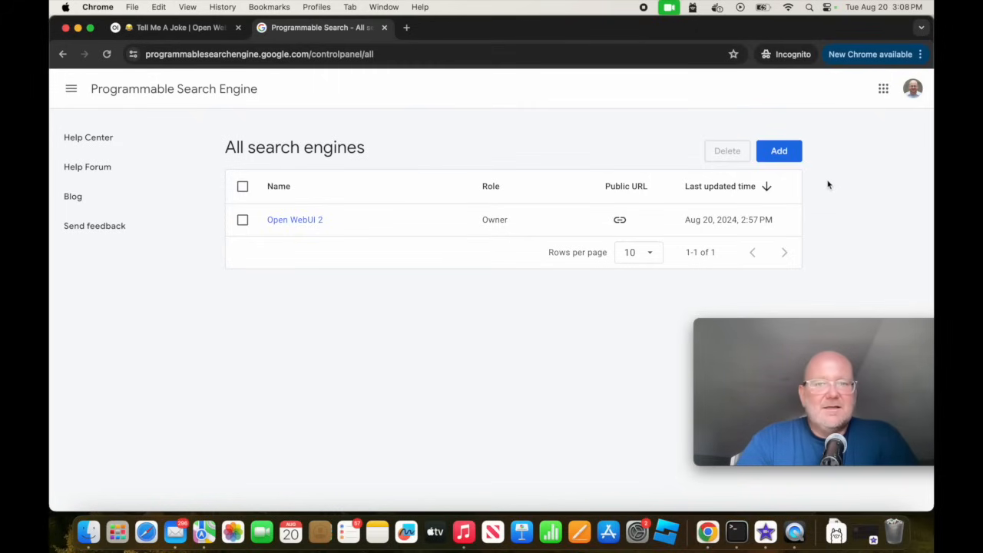
# Add a new search engine and name it "Open WebUI 2".
pyautogui.click(782, 153)
pyautogui.click(503, 271)
pyautogui.write('Op')
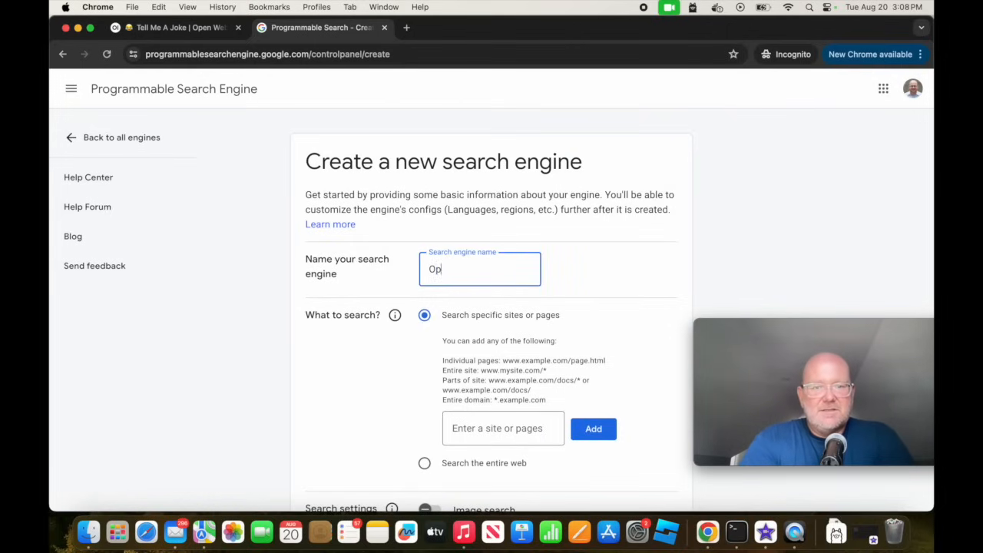
pyautogui.write('en WebUI 2')
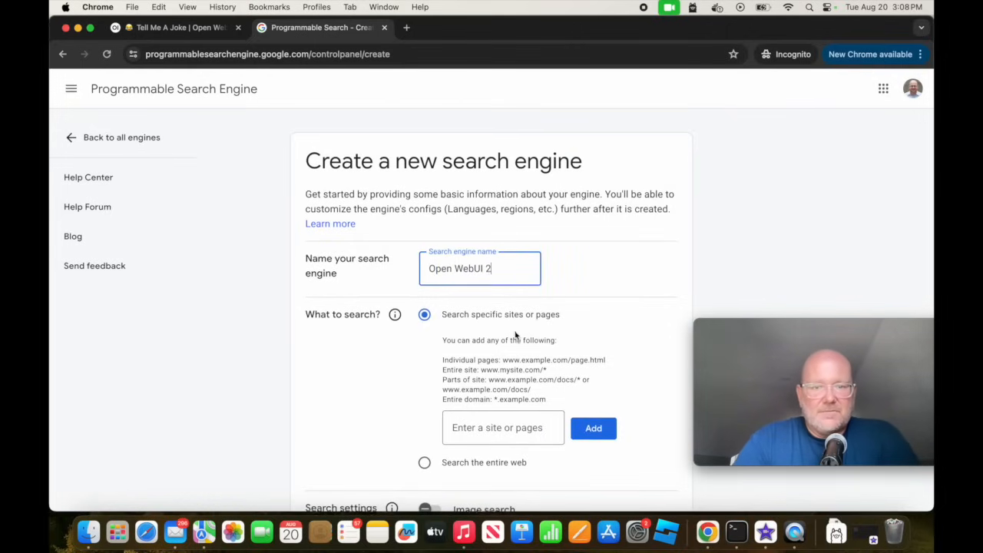
# Set the engine to search the entire web with Image search enabled, pass the robot check and create it.
pyautogui.scroll(-2, 520, 335)
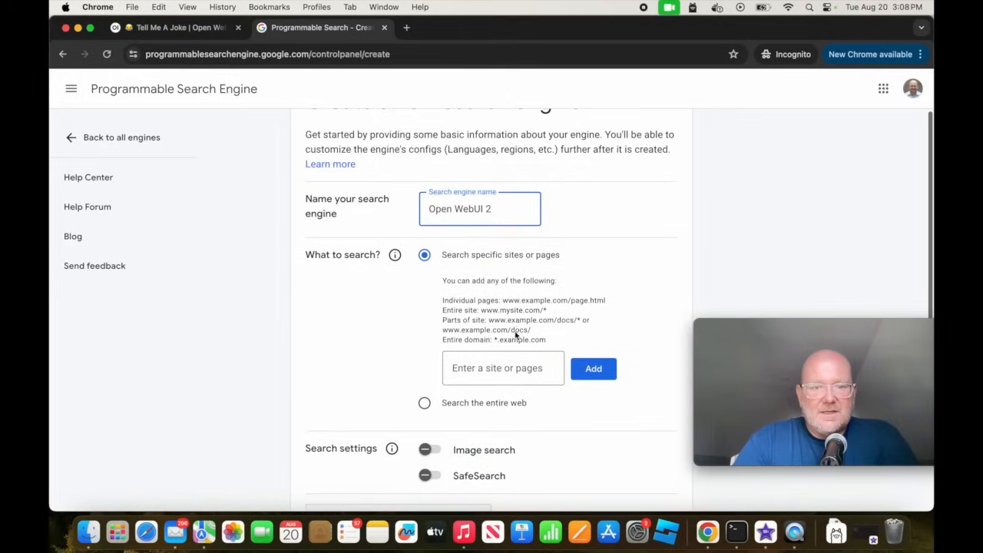
pyautogui.click(424, 402)
pyautogui.scroll(-2, 531, 425)
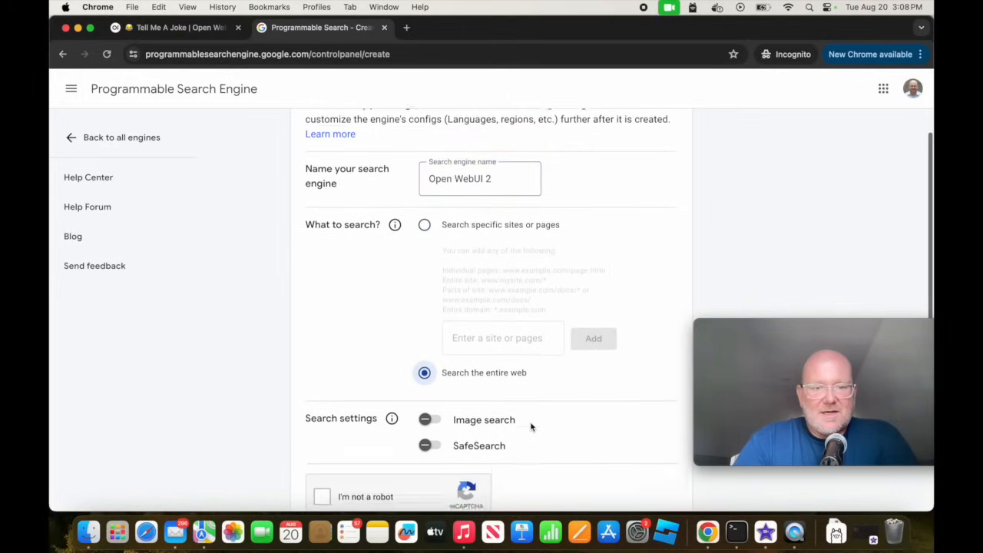
pyautogui.click(430, 392)
pyautogui.scroll(-2, 546, 397)
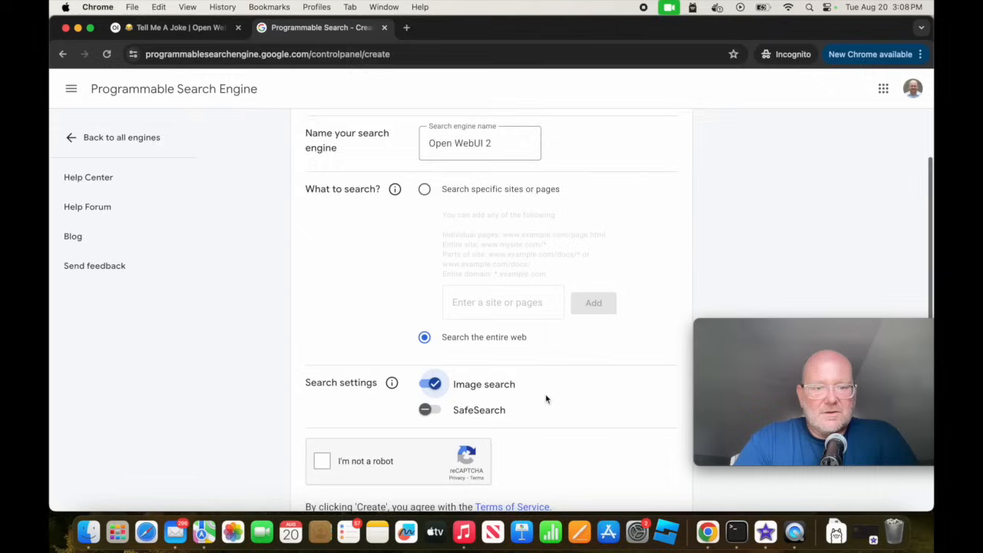
pyautogui.scroll(-1, 546, 398)
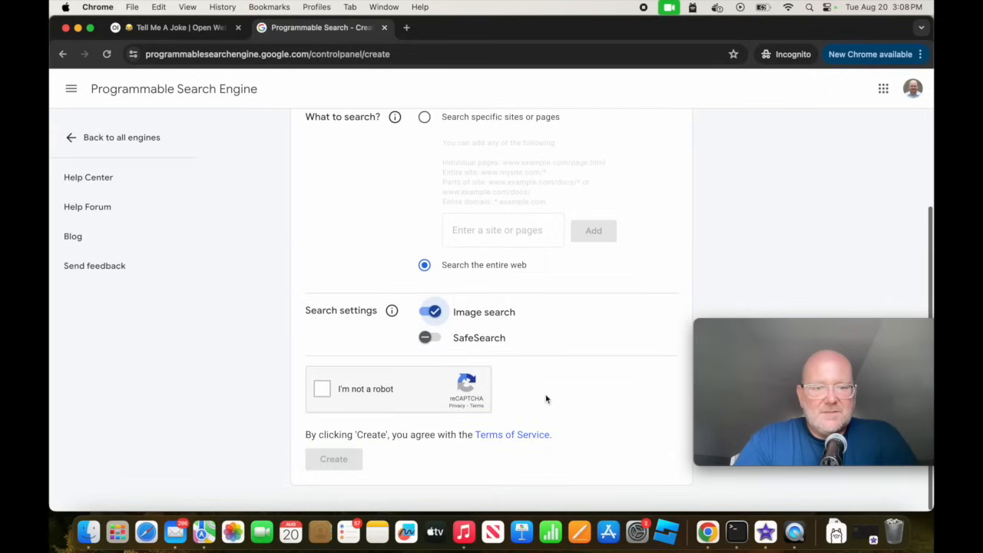
pyautogui.click(323, 390)
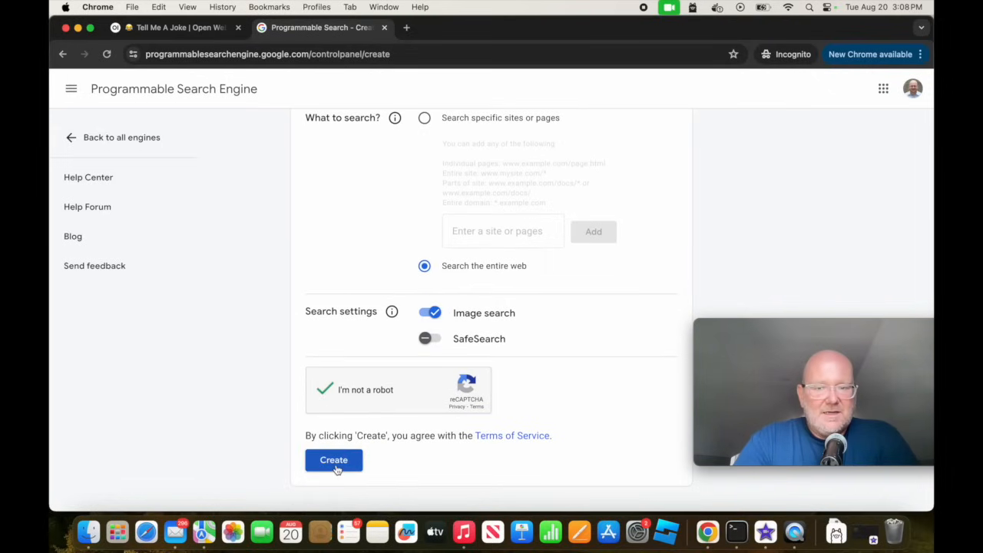
pyautogui.click(334, 462)
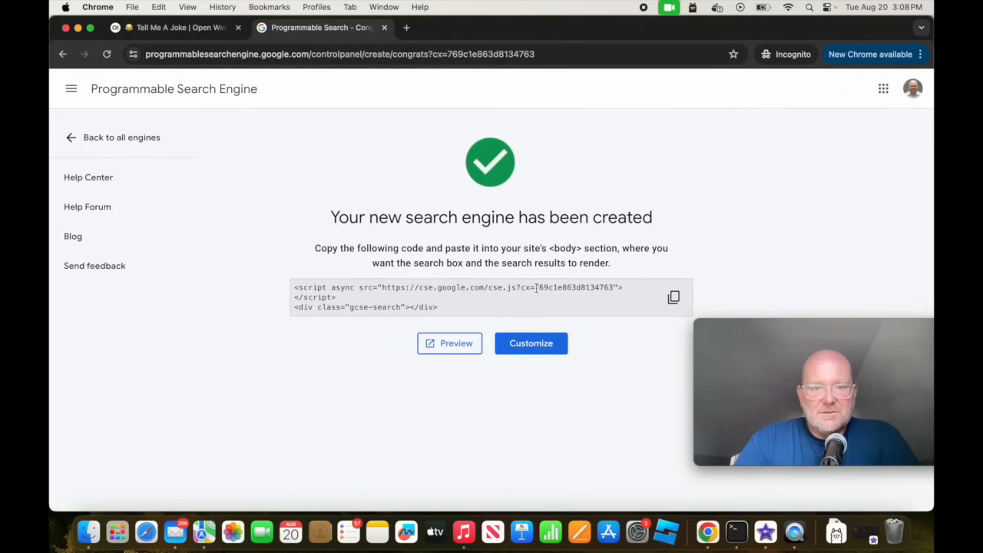
# Select the search engine ID after "cx=" in the embed code and return to Open WebUI's admin settings.
pyautogui.moveTo(536, 286); pyautogui.dragTo(615, 287)
pyautogui.press('super+c')
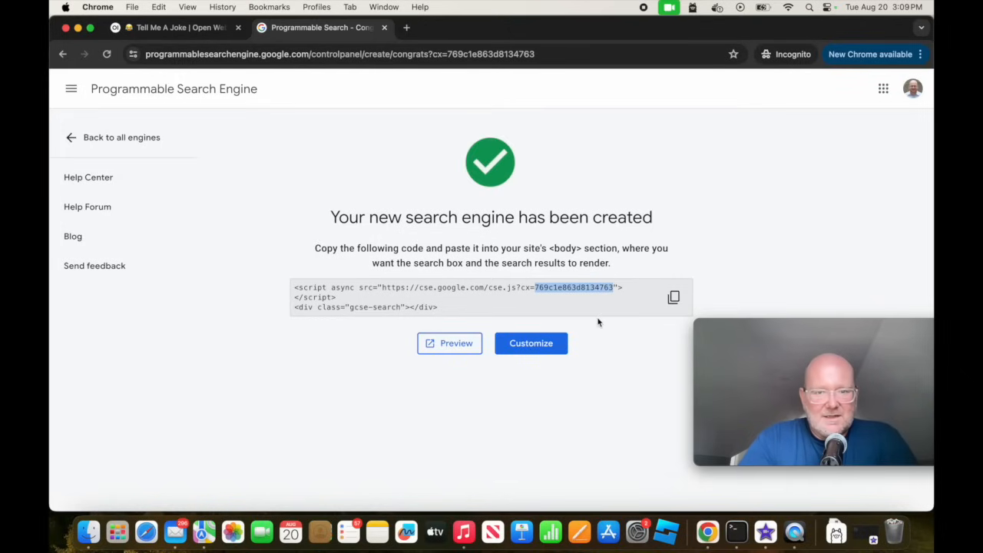
pyautogui.click(184, 31)
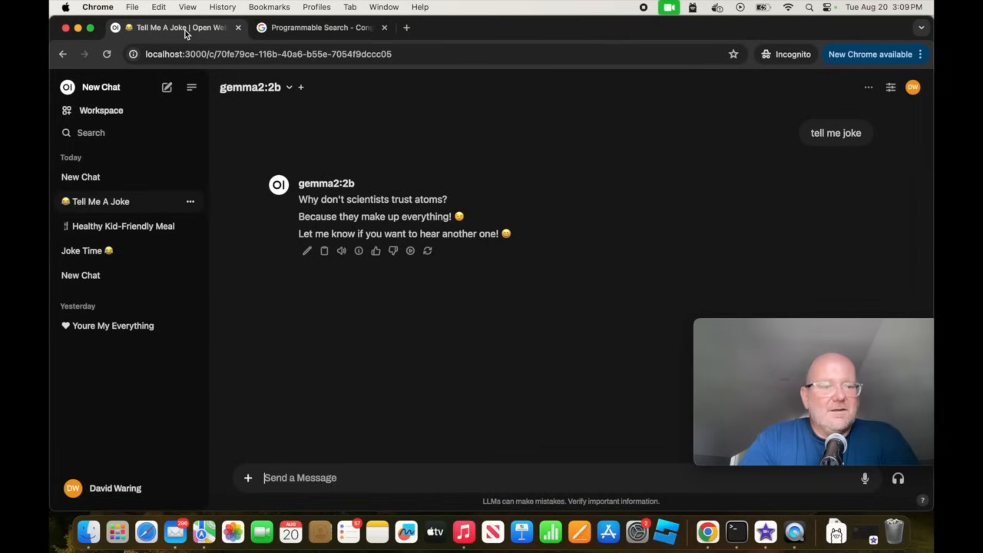
pyautogui.click(113, 490)
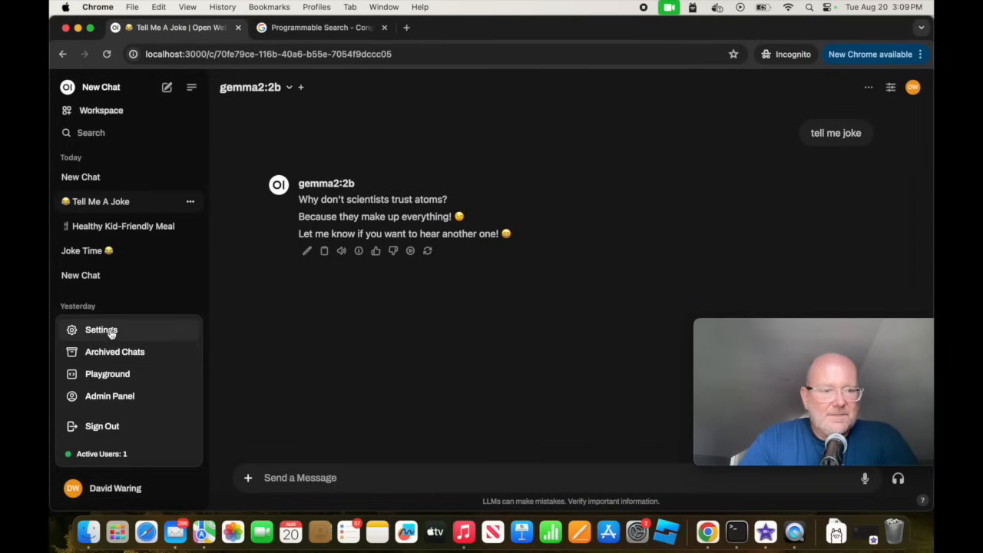
pyautogui.click(106, 397)
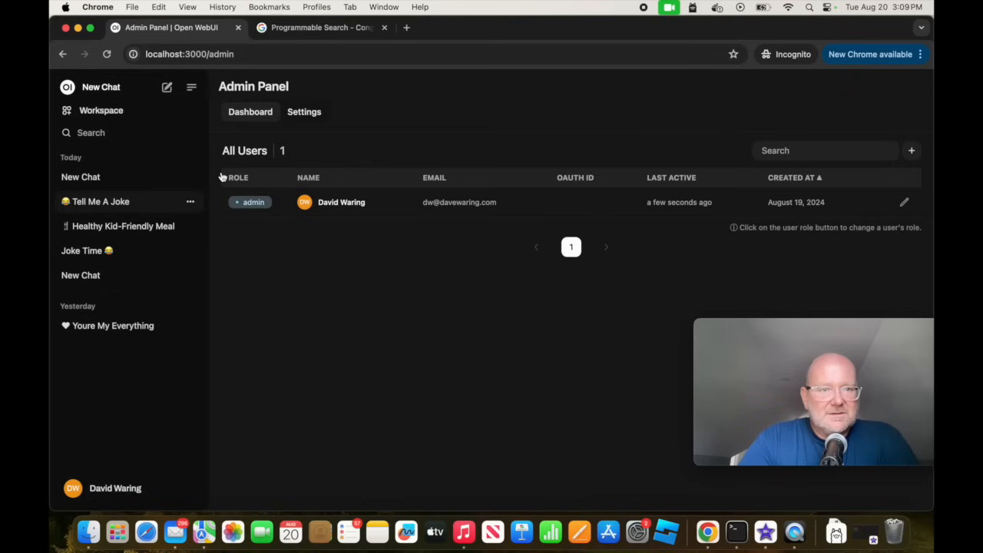
pyautogui.click(302, 115)
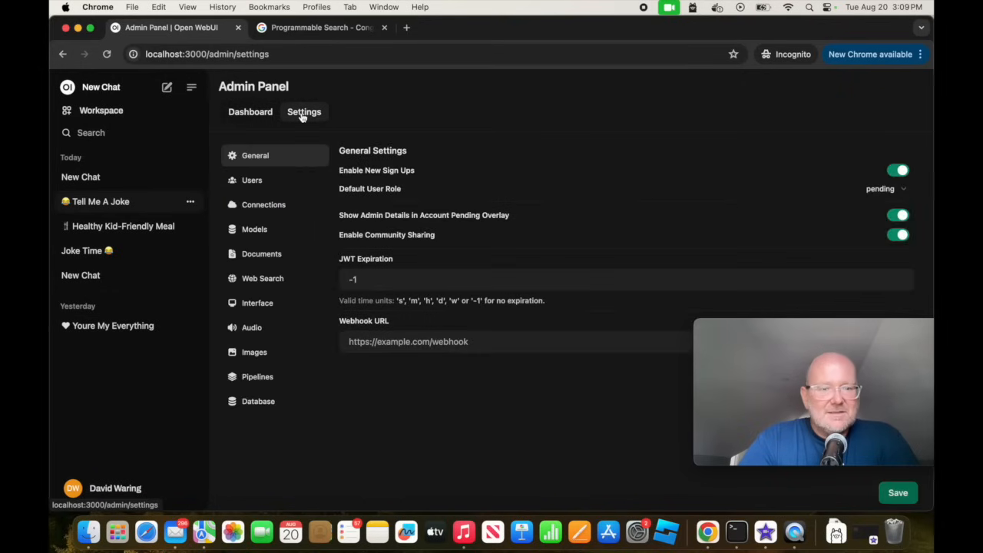
# In the Web Search settings, keep web search enabled with google_pse as the engine and replace the Google PSE Engine Id with the copied ID.
pyautogui.click(262, 281)
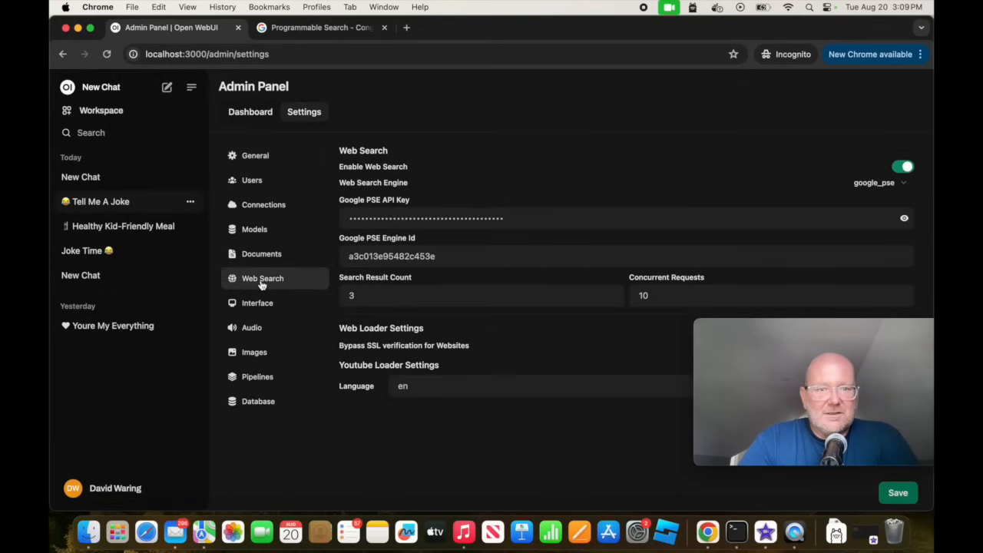
pyautogui.click(907, 171)
pyautogui.click(906, 171)
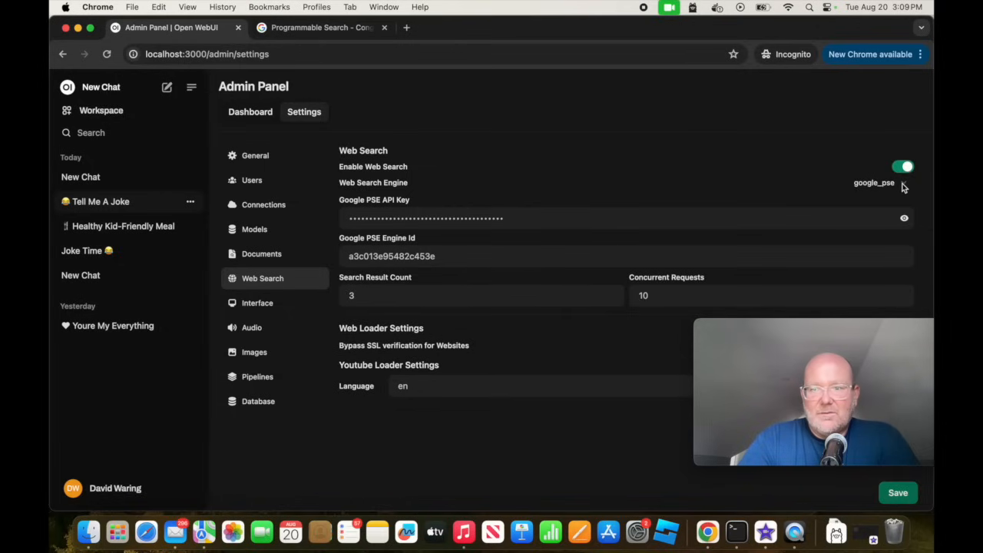
pyautogui.click(904, 184)
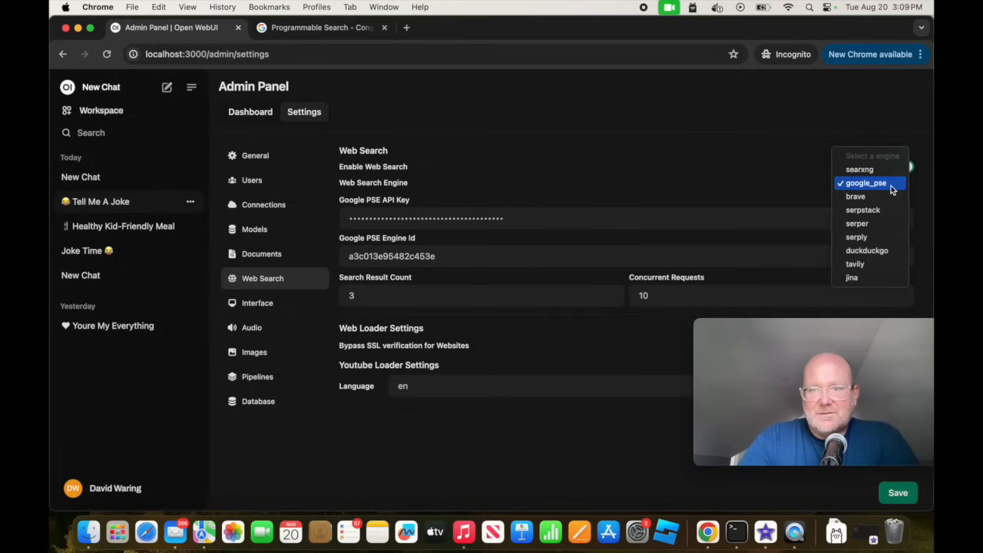
pyautogui.click(891, 185)
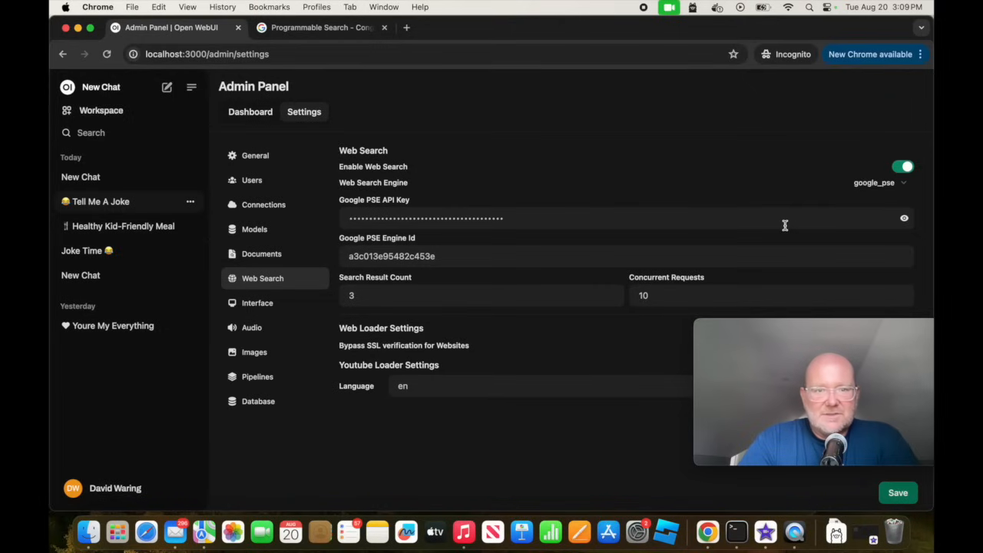
pyautogui.moveTo(460, 255); pyautogui.dragTo(291, 257)
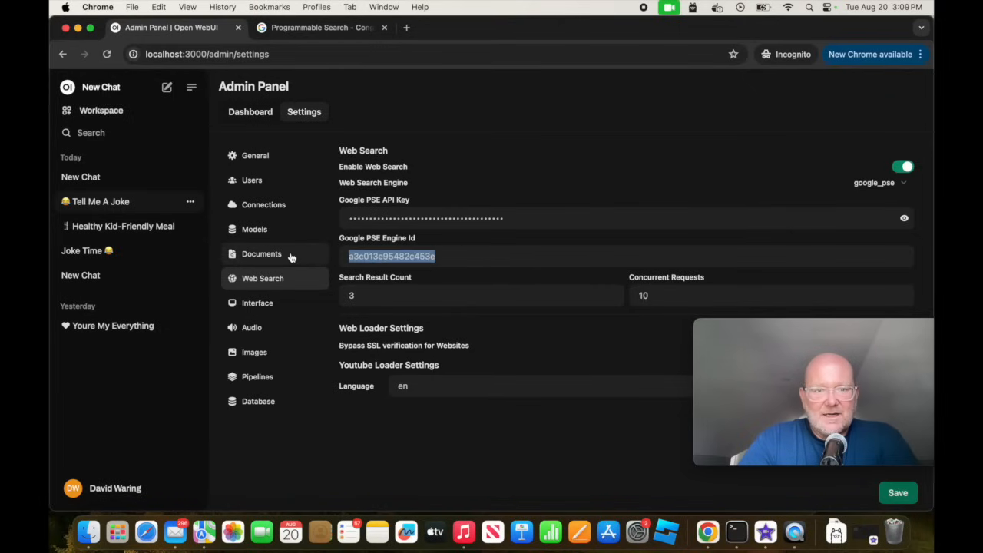
pyautogui.press('super+v')
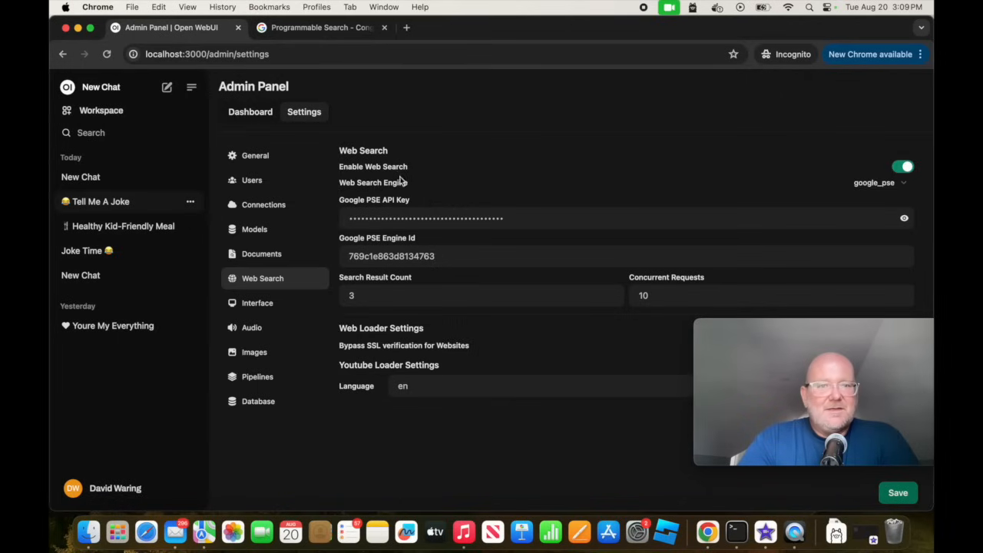
# Open the new search engine's customization overview and go to the Custom Search JSON API introduction from its Programmatic Access section.
pyautogui.click(332, 30)
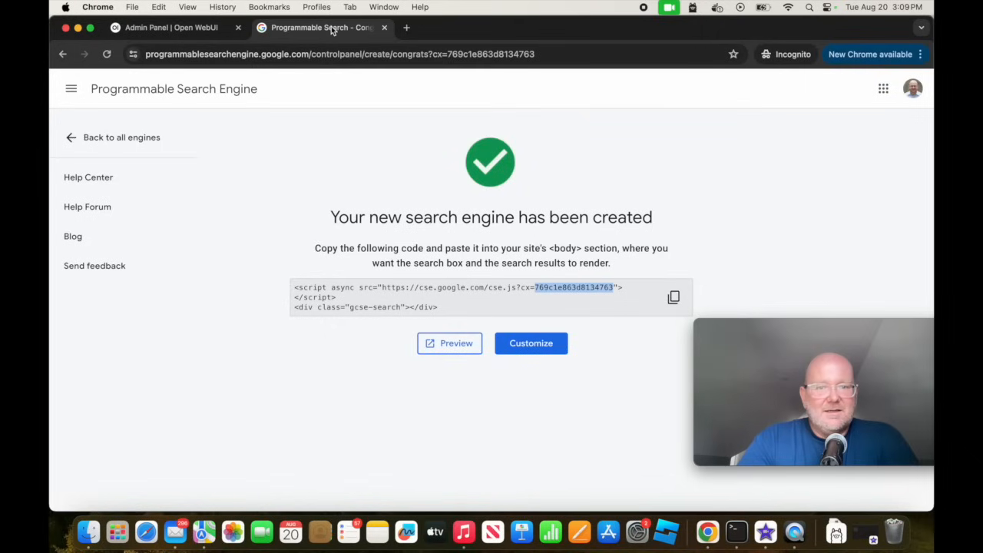
pyautogui.click(540, 349)
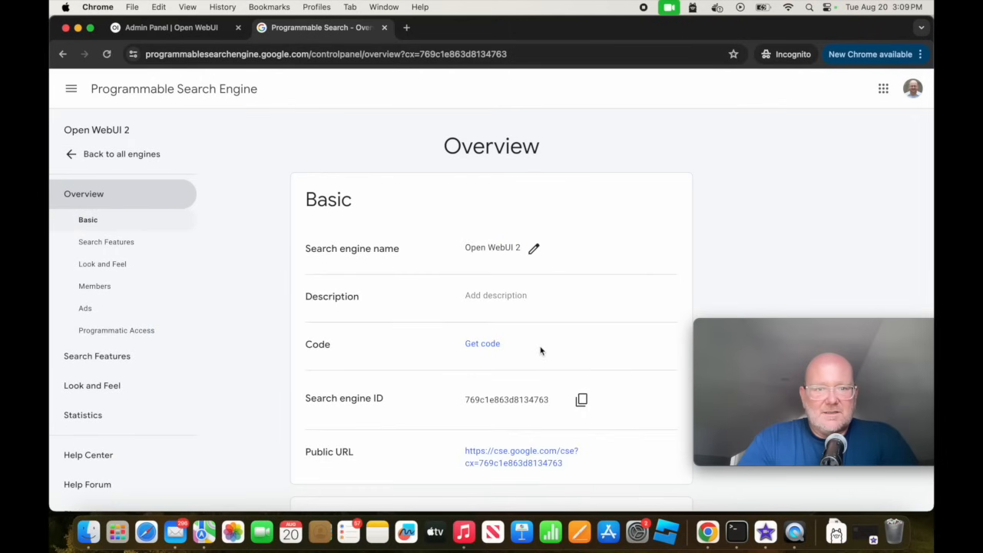
pyautogui.scroll(-15, 540, 348)
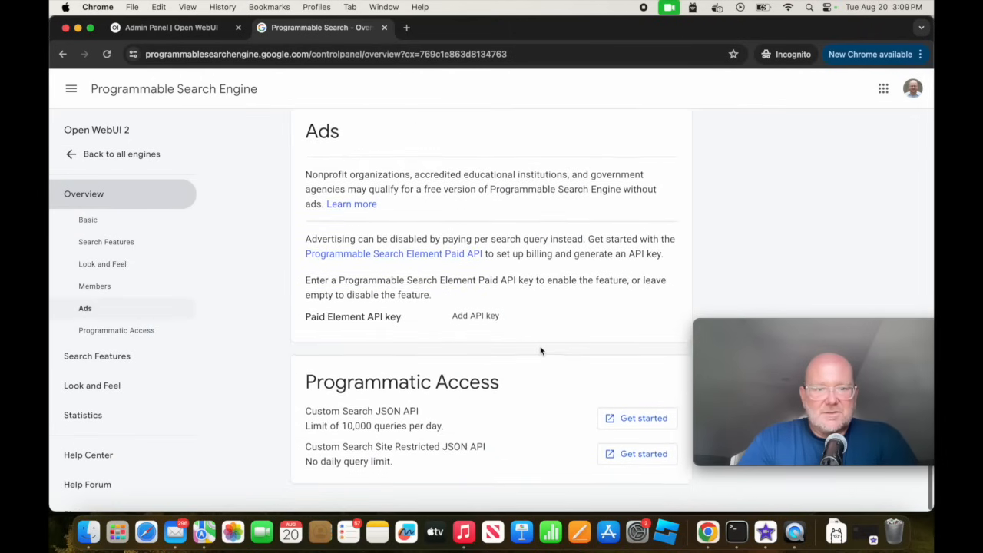
pyautogui.click(613, 427)
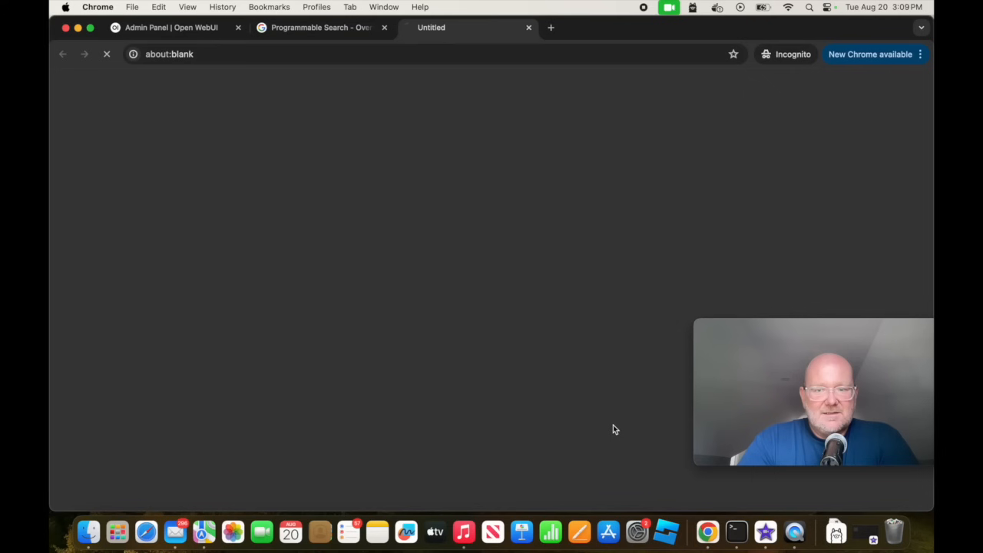
pyautogui.scroll(-3, 613, 429)
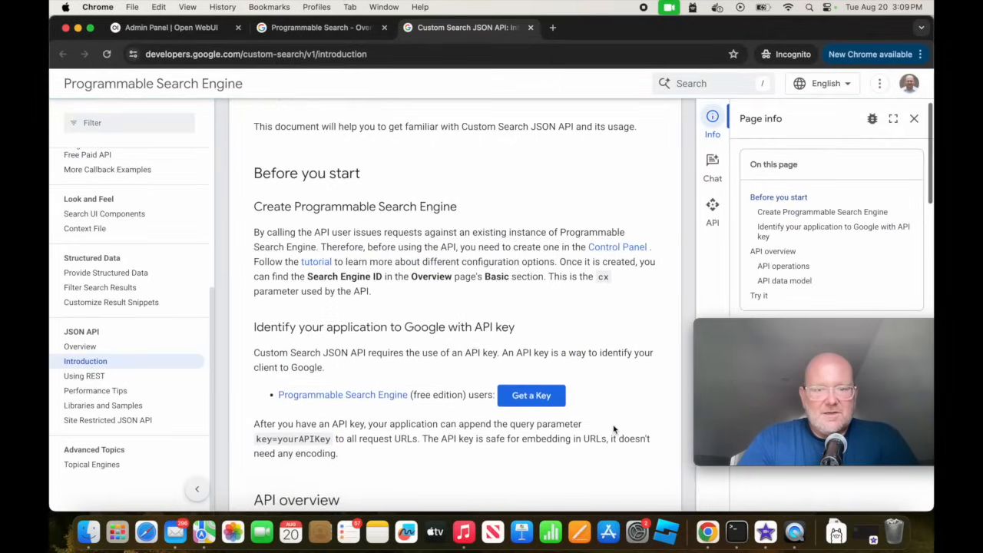
# Request a Custom Search API key for a selected project, reveal and copy the key, and finish the setup dialog.
pyautogui.click(537, 381)
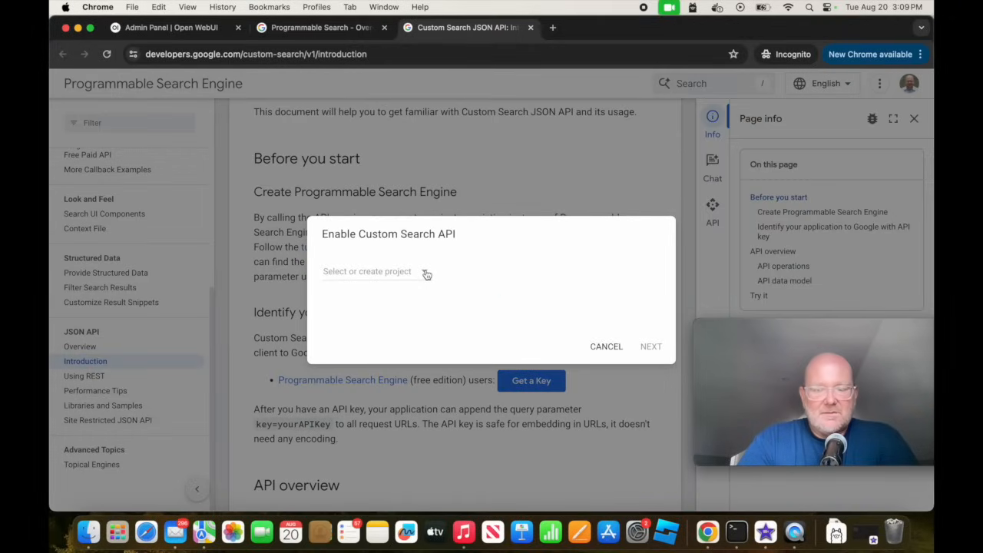
pyautogui.click(426, 275)
pyautogui.click(421, 306)
pyautogui.click(649, 347)
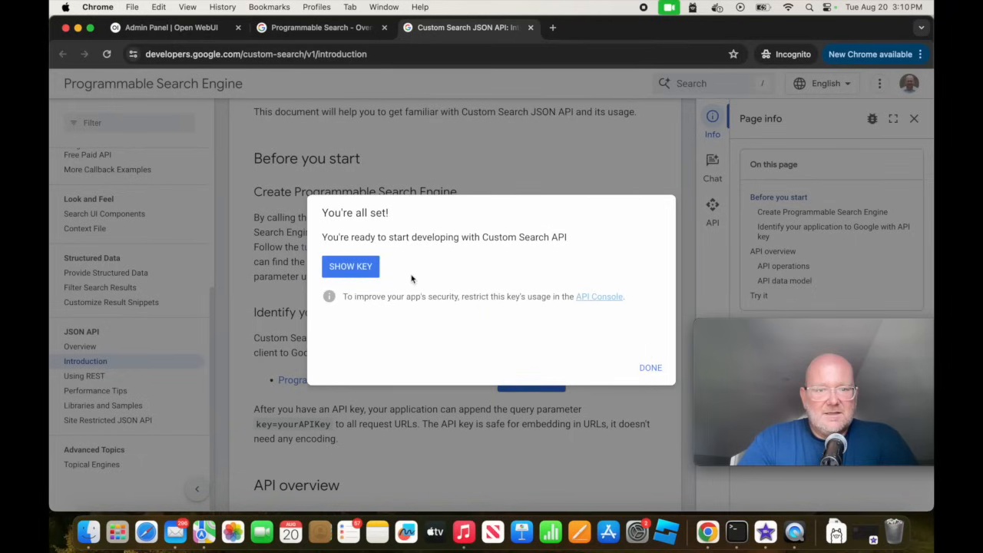
pyautogui.click(356, 267)
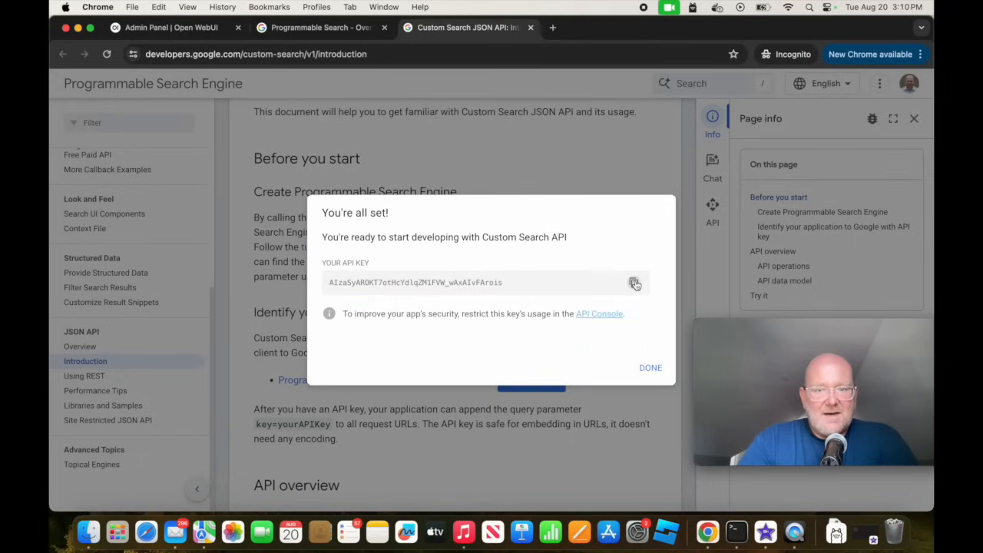
pyautogui.click(650, 369)
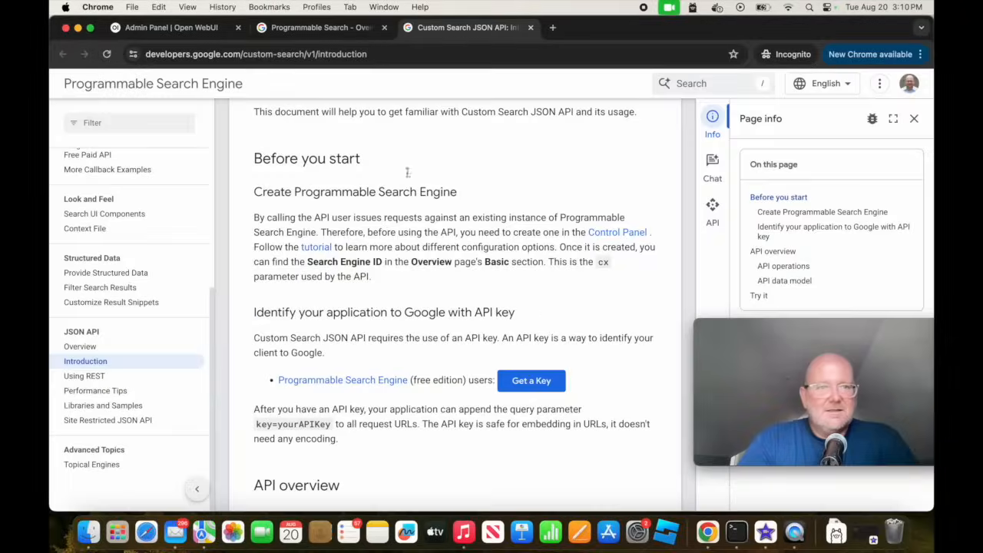
# Replace the Google PSE API Key in Open WebUI's web search settings with the copied API key and save the settings.
pyautogui.click(185, 29)
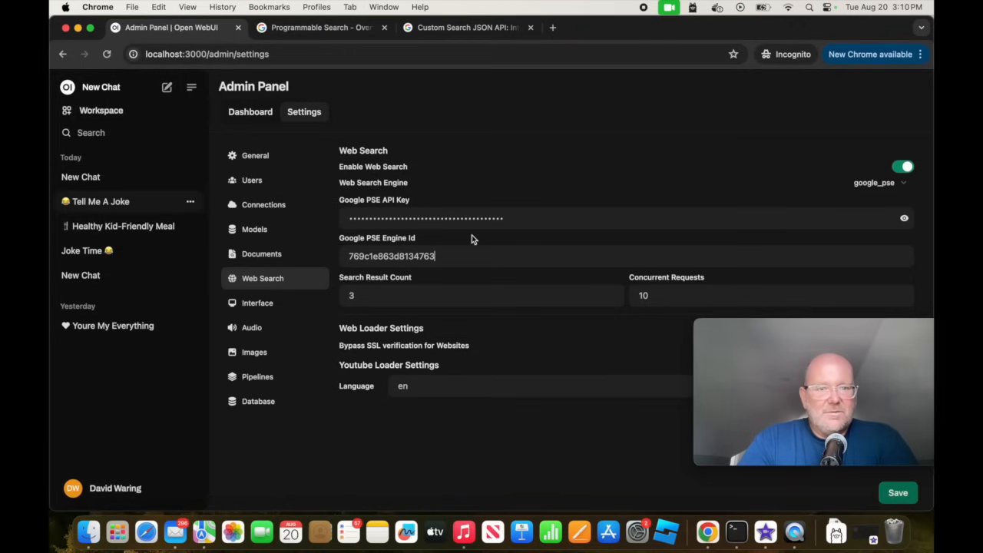
pyautogui.click(524, 217)
pyautogui.moveTo(524, 218); pyautogui.dragTo(308, 217)
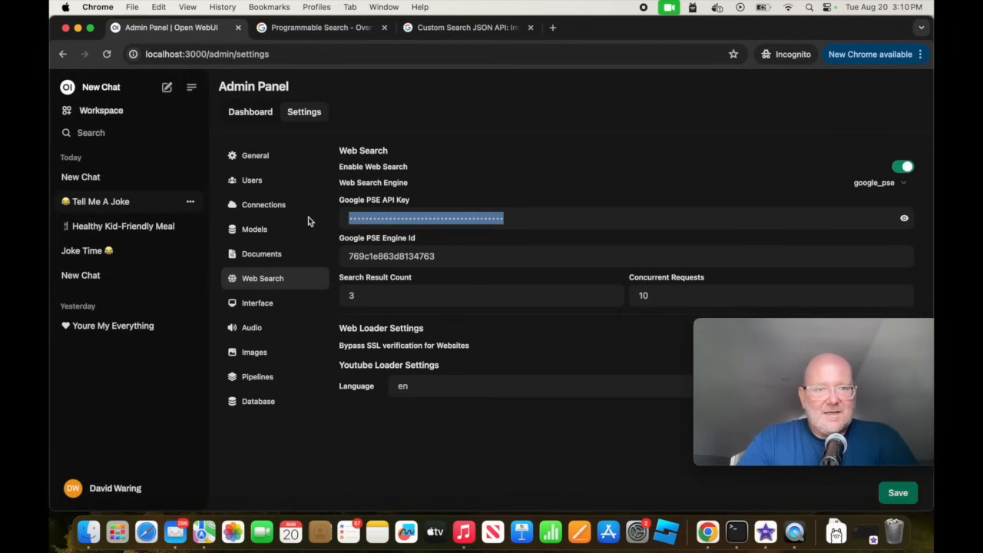
pyautogui.press('super+v')
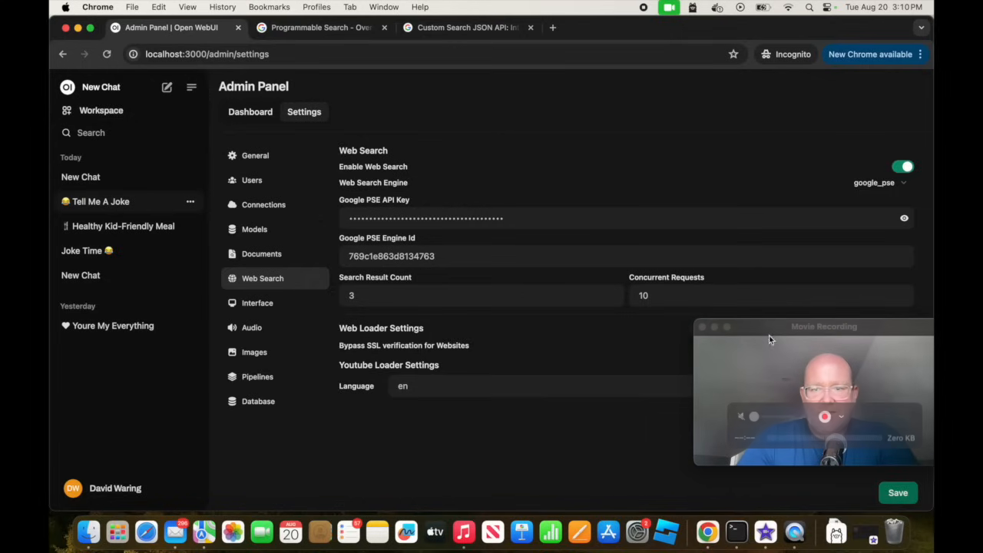
pyautogui.moveTo(777, 328); pyautogui.dragTo(777, 41)
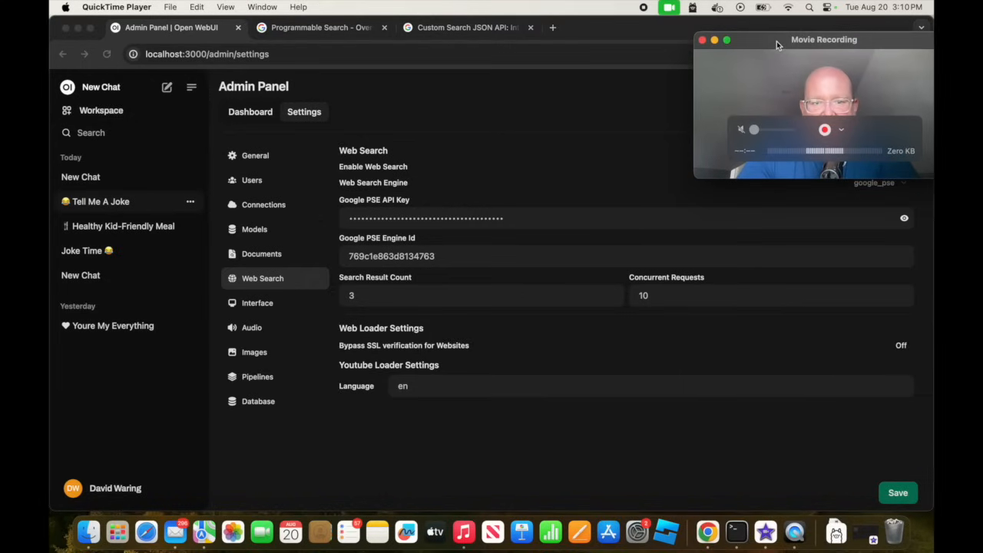
pyautogui.click(895, 493)
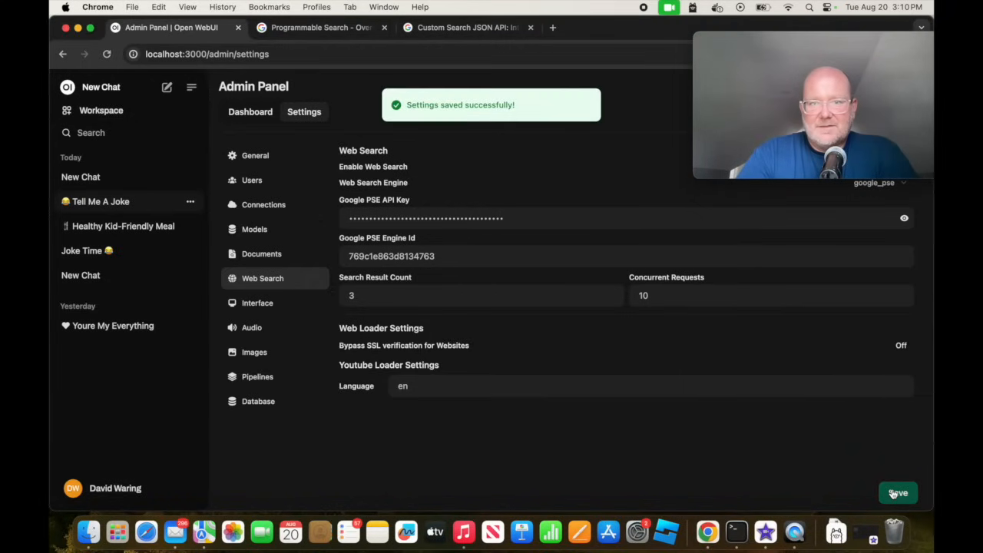
# Start a new chat with chatgpt-4o-latest and send "please give me the latest polls for the US presidential race".
pyautogui.click(167, 88)
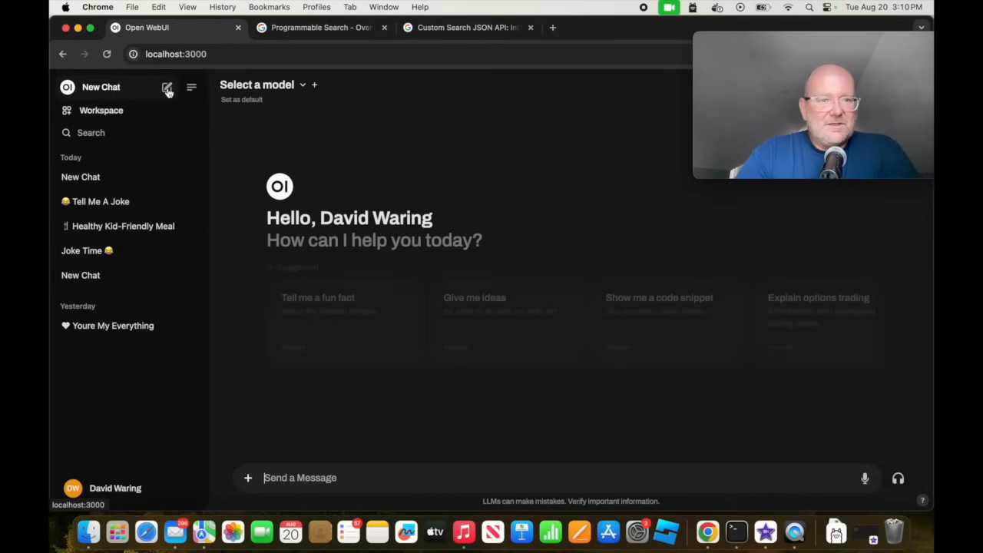
pyautogui.click(304, 86)
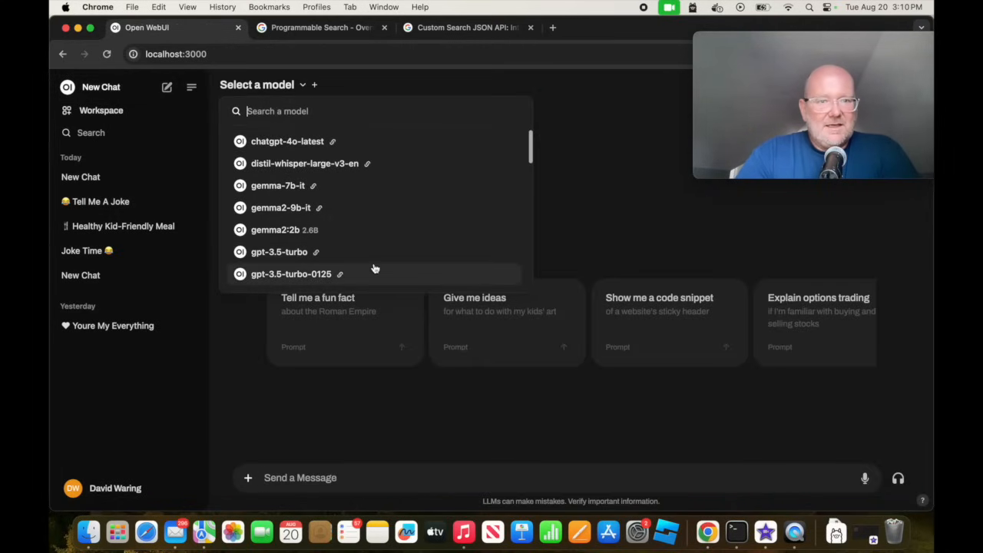
pyautogui.click(317, 142)
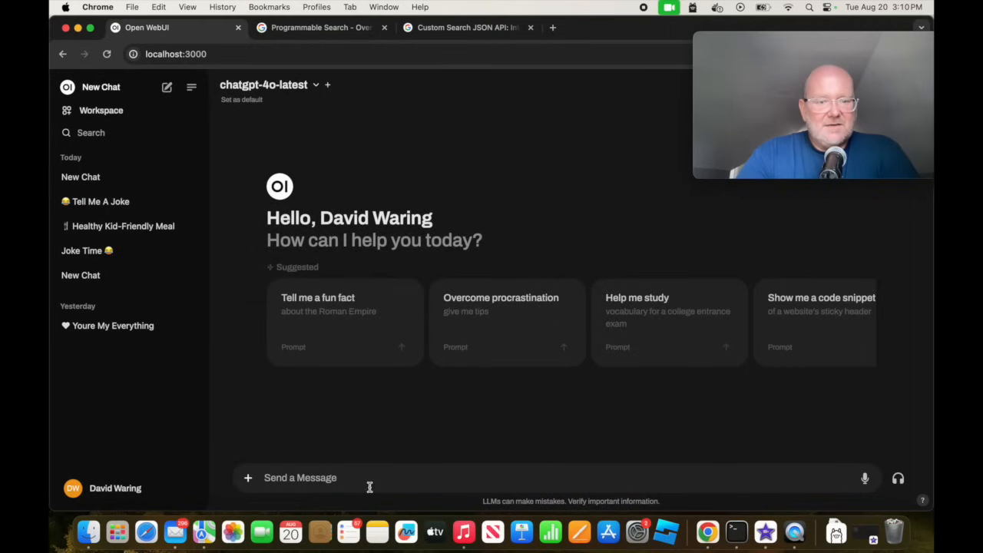
pyautogui.click(369, 484)
pyautogui.write('please give me the latest')
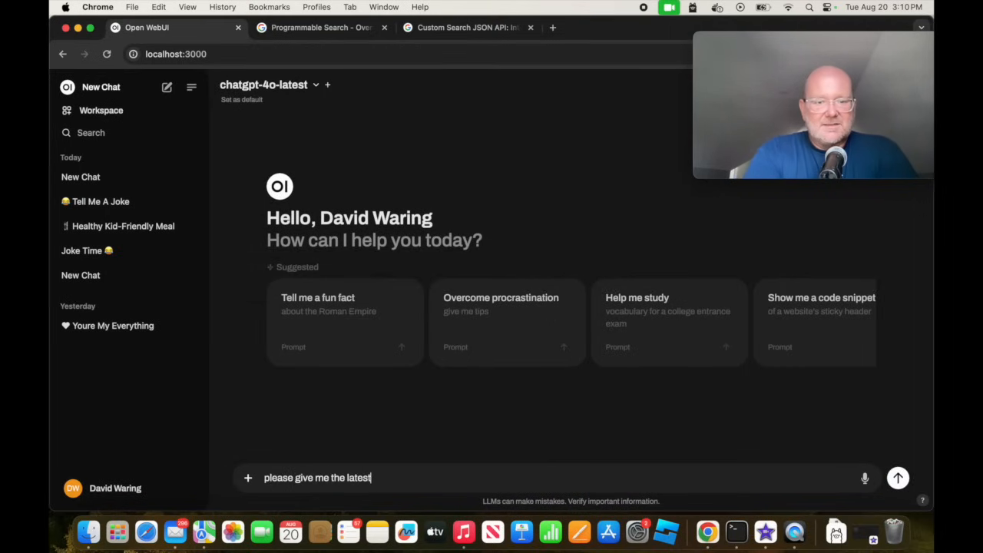
pyautogui.write(' polls for the US ')
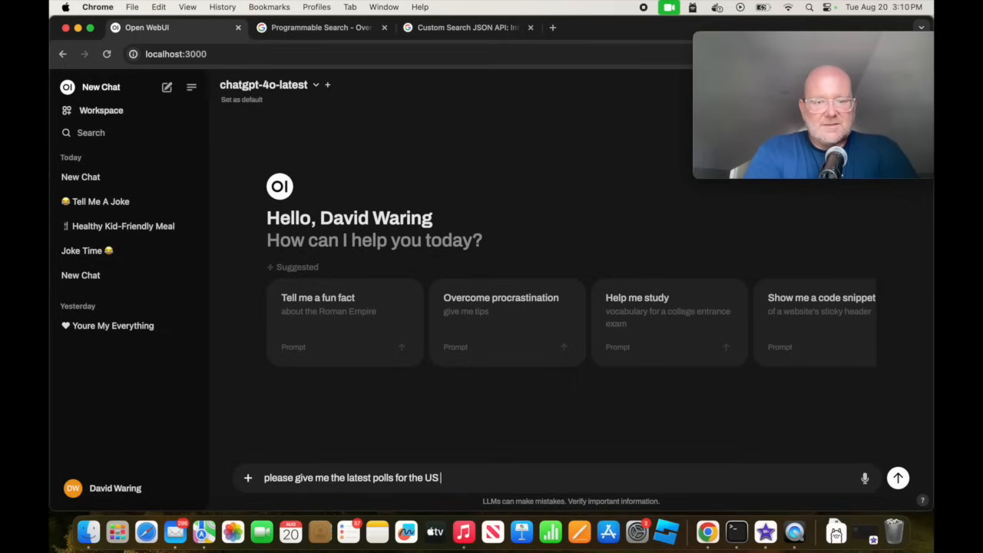
pyautogui.write('presidential race')
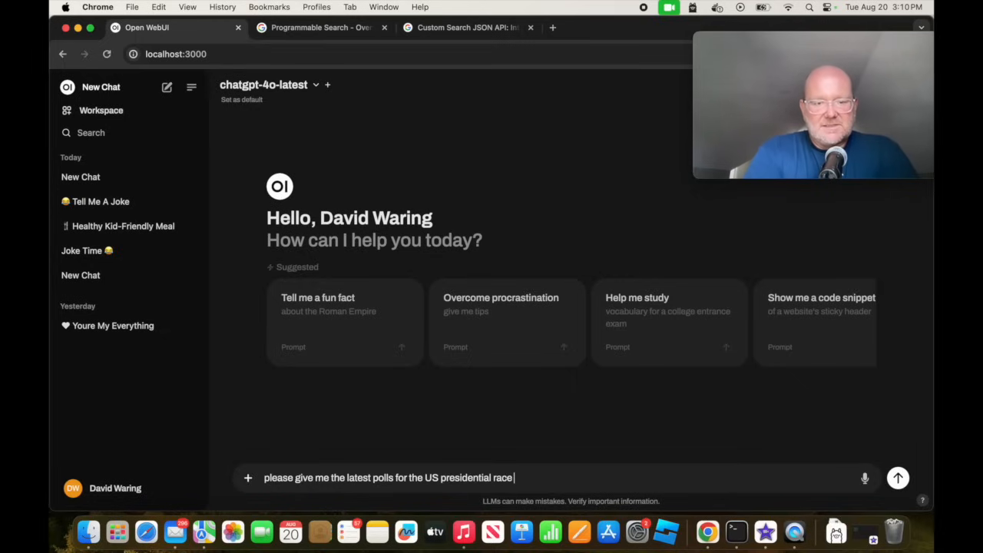
pyautogui.press('Return')
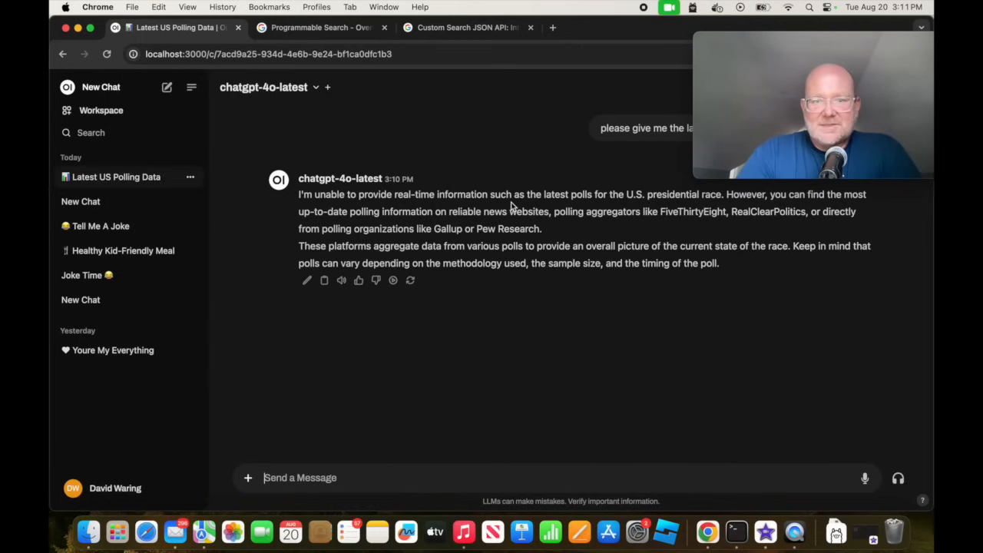
# Turn on Web Search for this chat and resend the same question about the latest US presidential race polls.
pyautogui.click(249, 481)
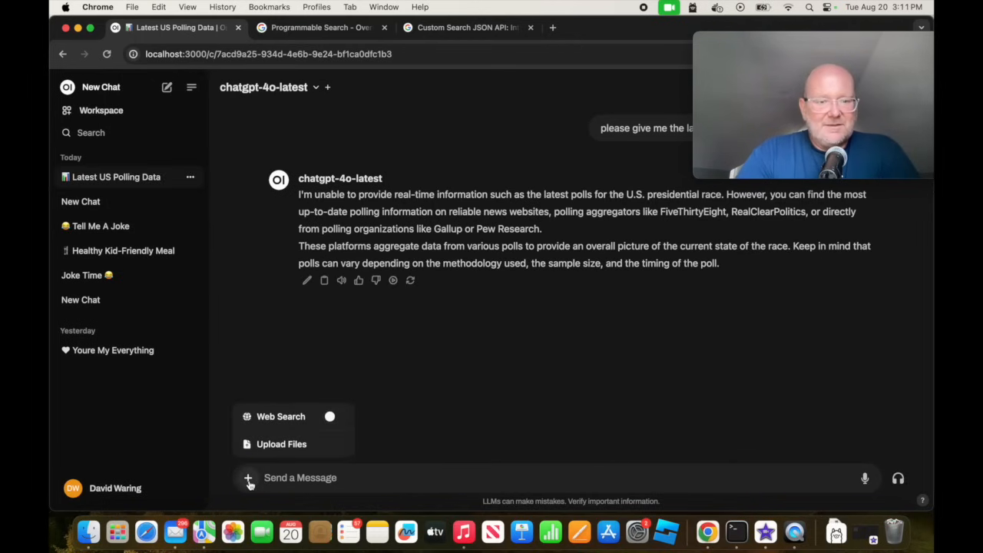
pyautogui.click(331, 418)
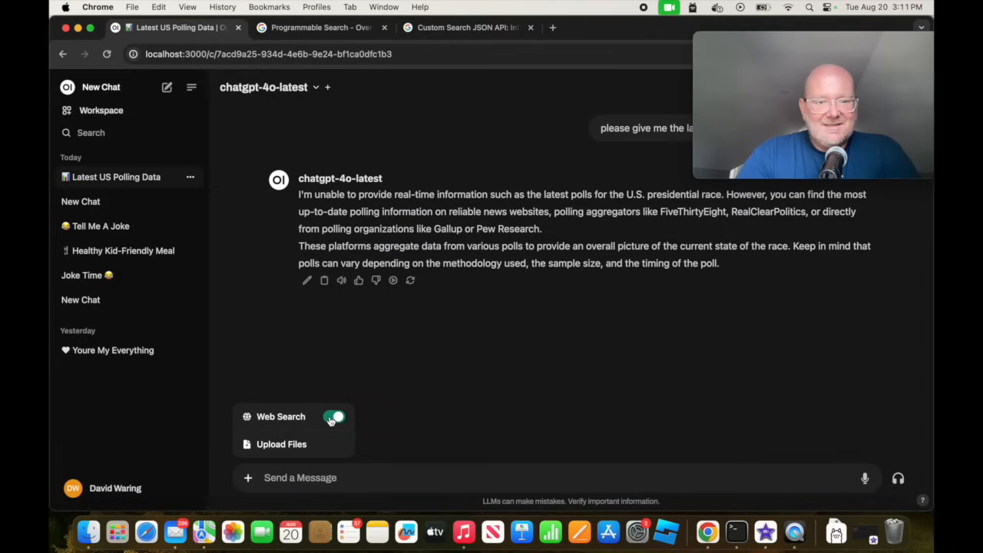
pyautogui.click(500, 249)
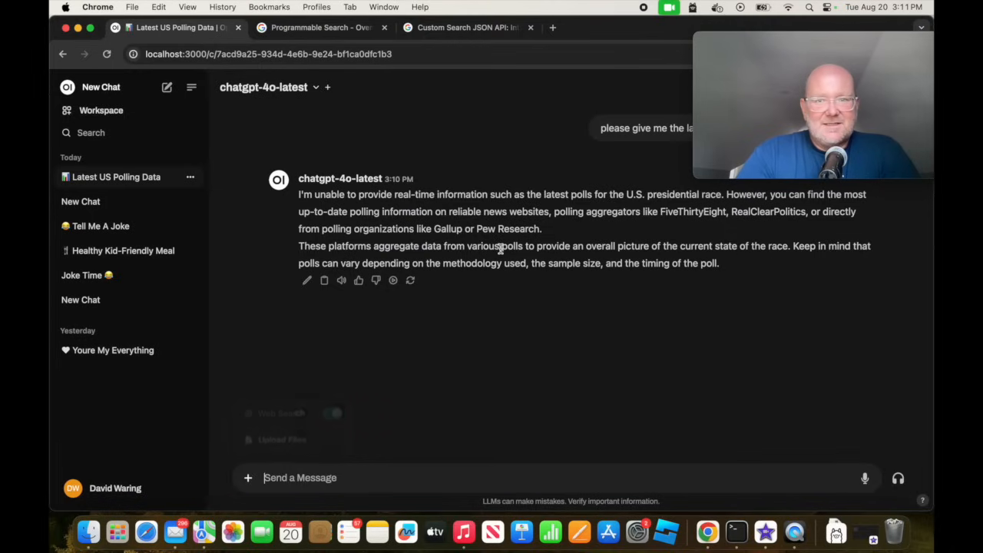
pyautogui.moveTo(602, 128); pyautogui.dragTo(737, 130)
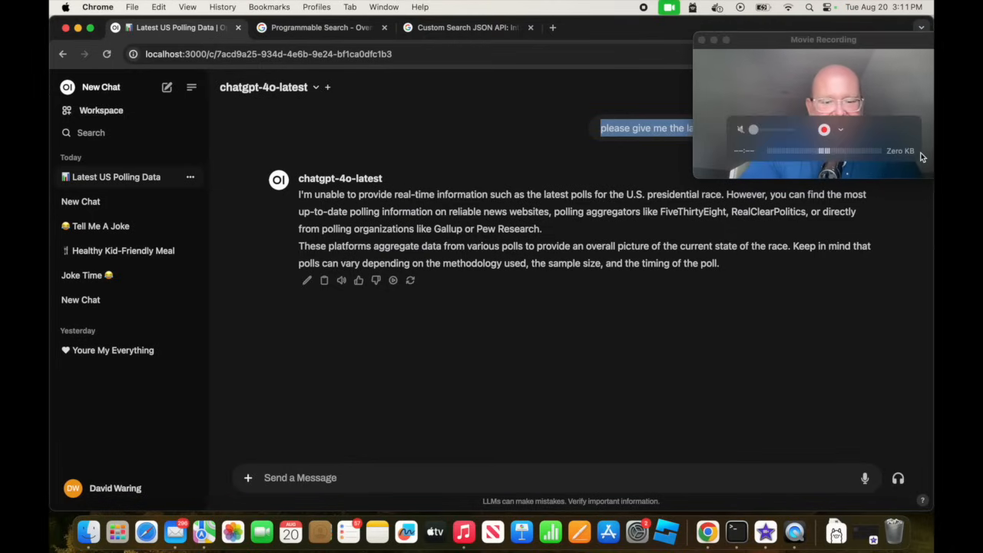
pyautogui.click(382, 481)
pyautogui.hotkey('ctrl', 'v')
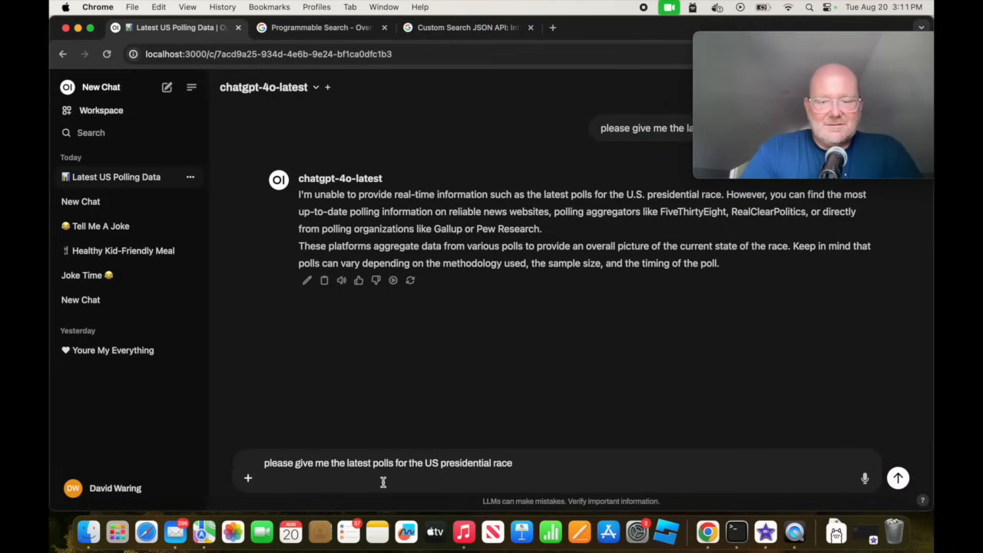
pyautogui.press('Return')
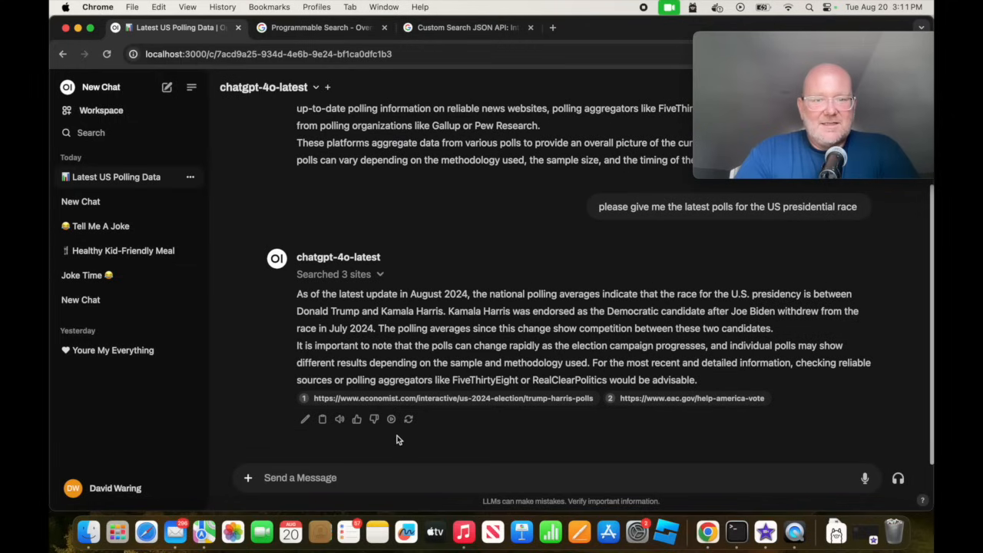
# Open the economist.com citation under the answer and examine its source content.
pyautogui.click(454, 401)
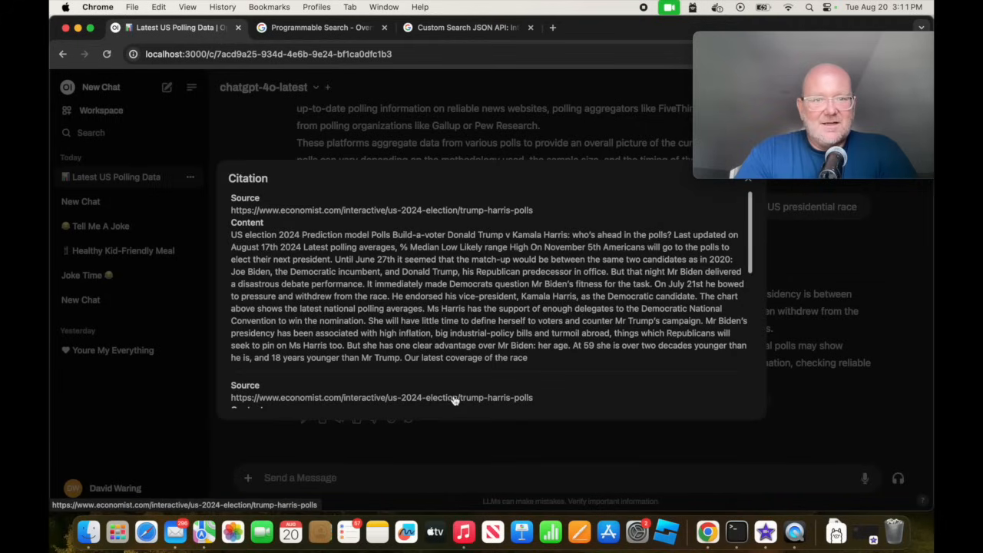
pyautogui.moveTo(764, 84)
pyautogui.moveTo(780, 41); pyautogui.dragTo(825, 134)
pyautogui.click(327, 117)
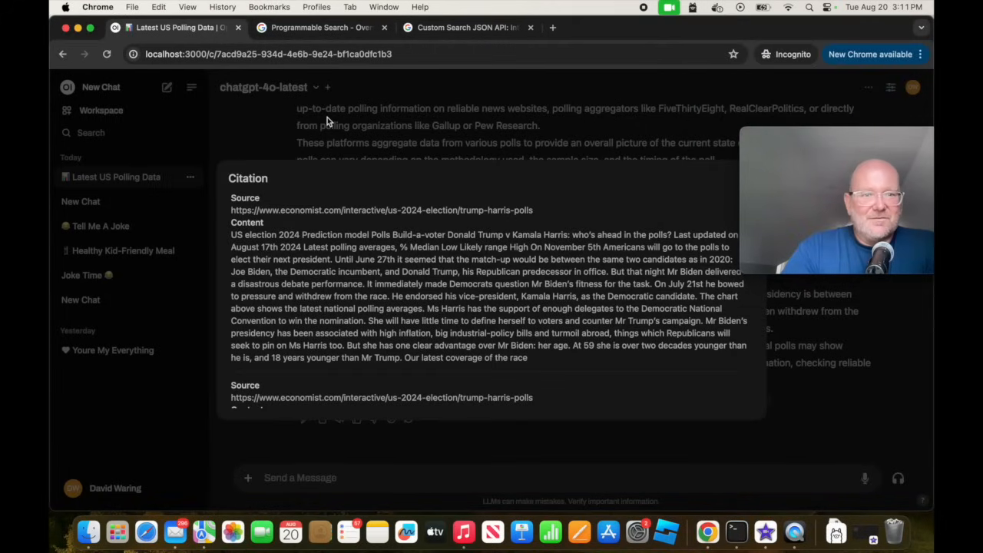
# Close the citation, open ngrok.com in a new browser tab and go to the account sign-up.
pyautogui.click(277, 138)
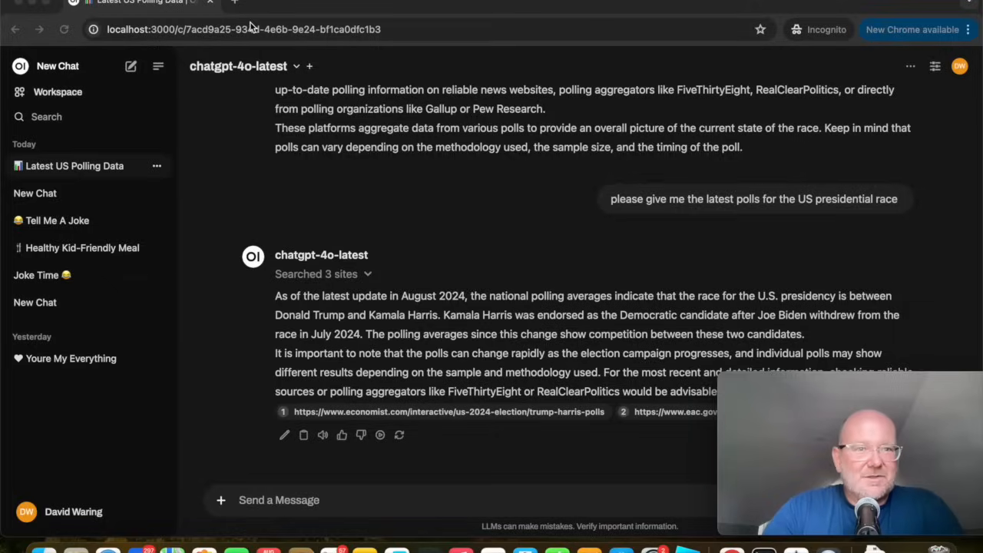
pyautogui.click(235, 2)
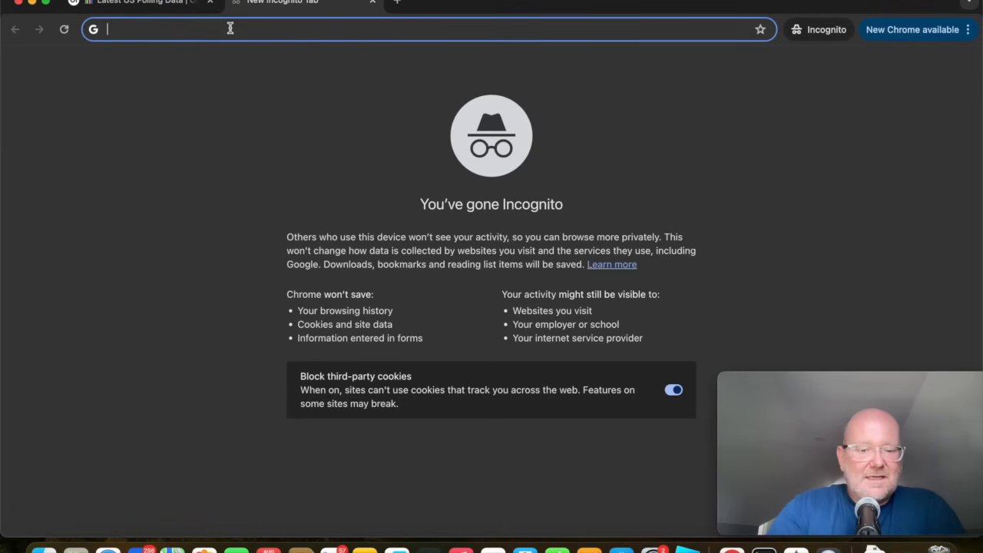
pyautogui.write('ngrok.com')
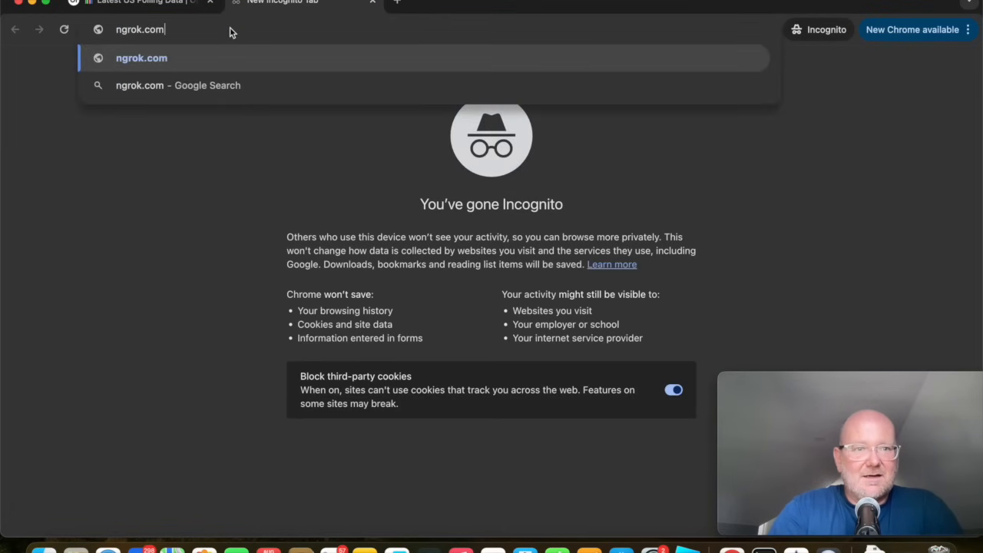
pyautogui.press('Return')
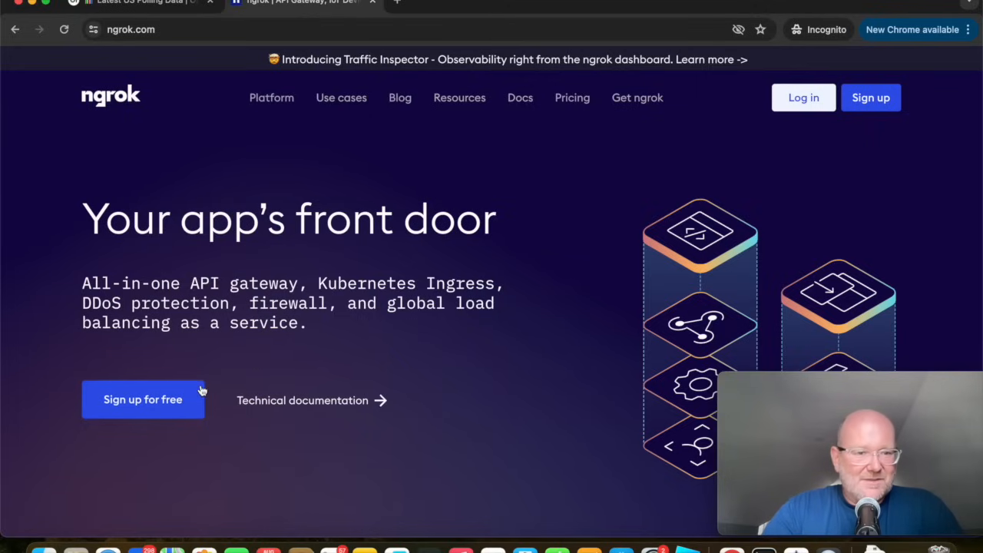
pyautogui.click(855, 107)
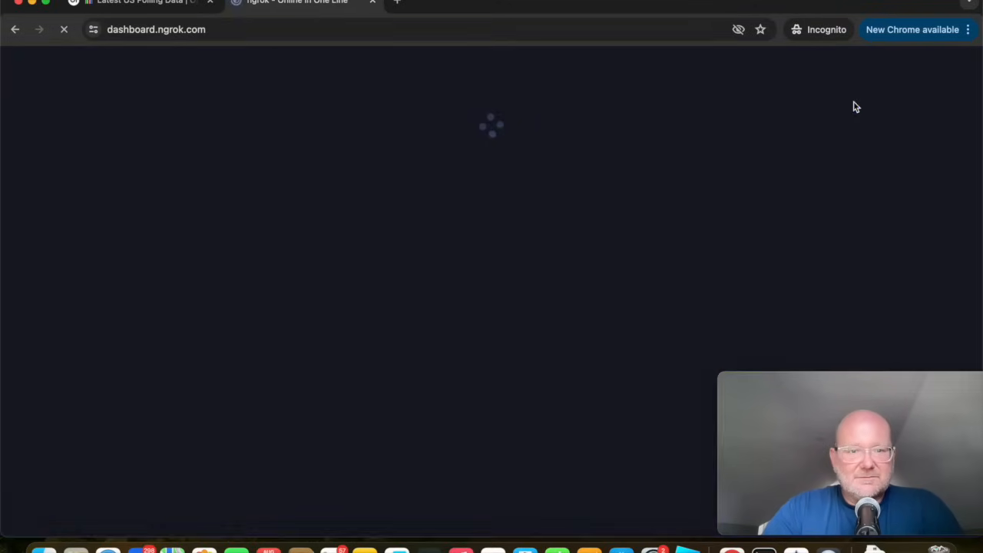
# Download the standalone ngrok build for macOS Apple Silicon and save it as ngrok-v3-stable-darwin-arm64 in Downloads.
pyautogui.scroll(3, 476, 238)
pyautogui.scroll(-3, 476, 237)
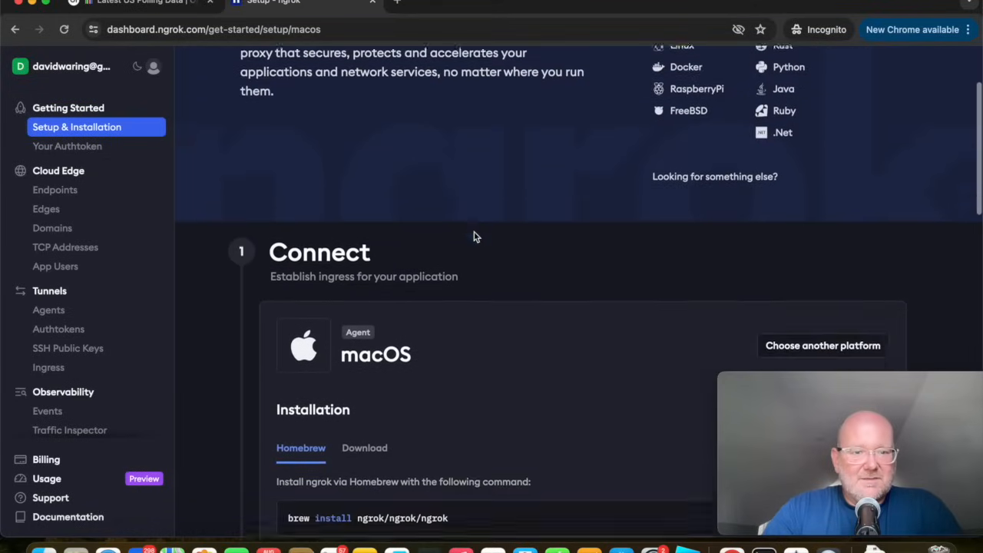
pyautogui.scroll(2, 476, 237)
pyautogui.scroll(-5, 474, 237)
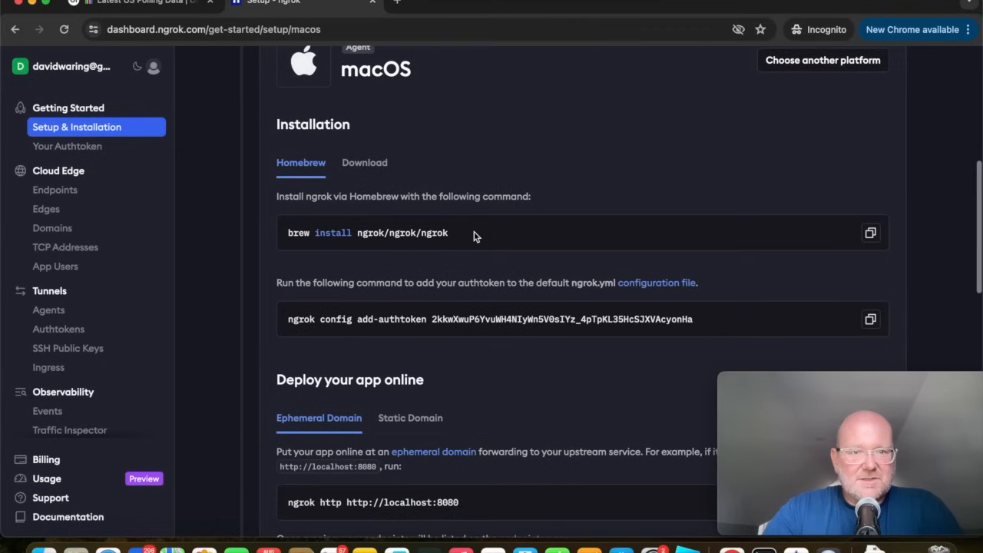
pyautogui.click(359, 164)
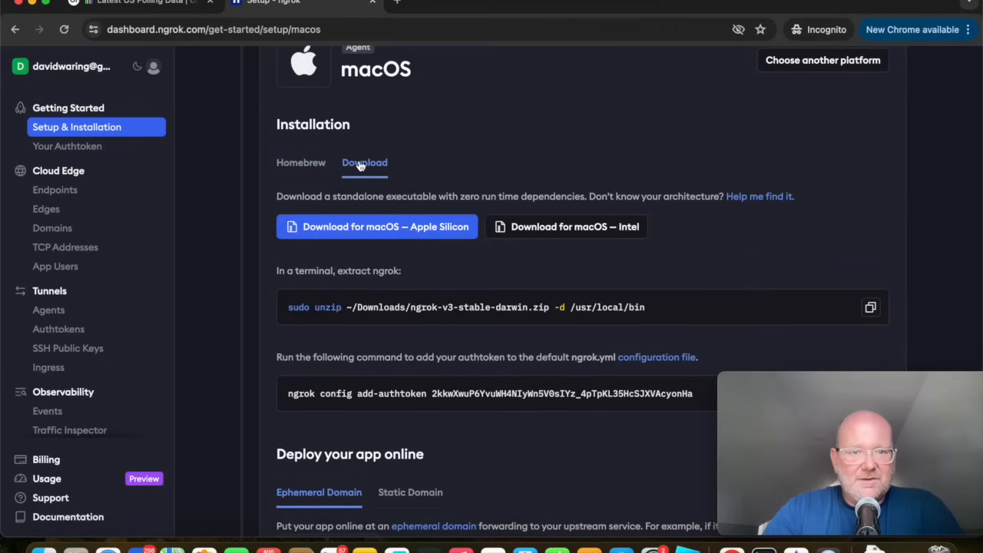
pyautogui.click(366, 234)
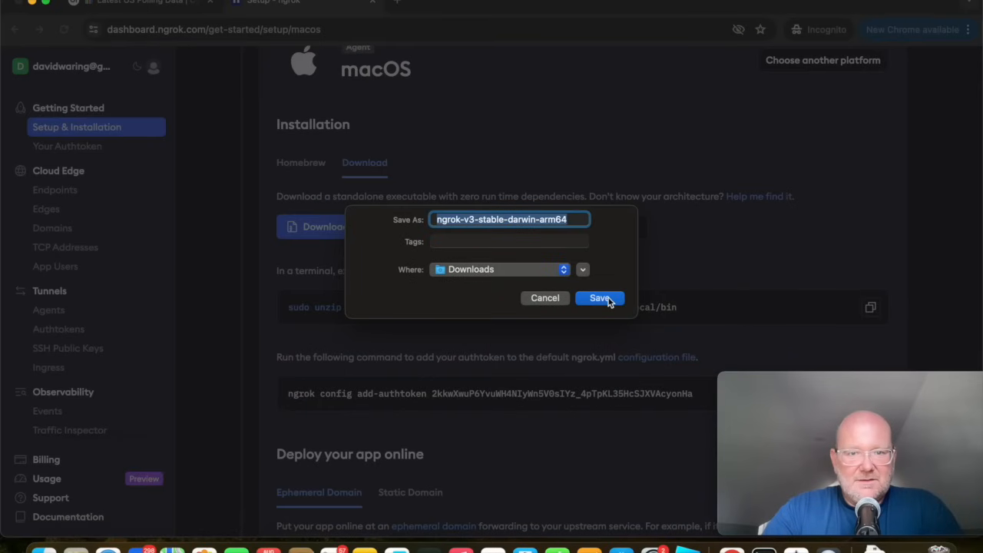
pyautogui.click(601, 298)
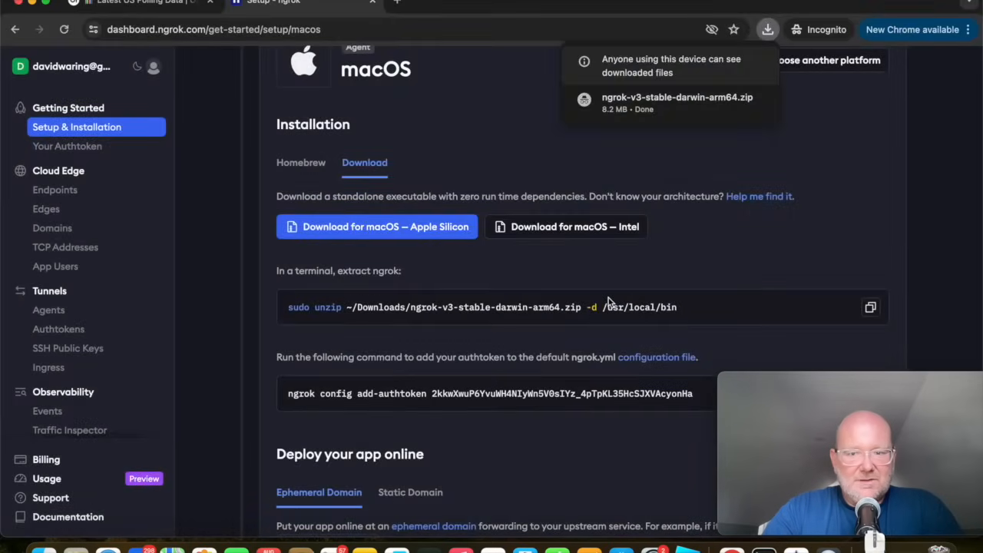
# Run ngrok's copied sudo unzip command in Terminal to extract it into /usr/local/bin, entering the account password and allowing access to Downloads.
pyautogui.scroll(-3, 608, 300)
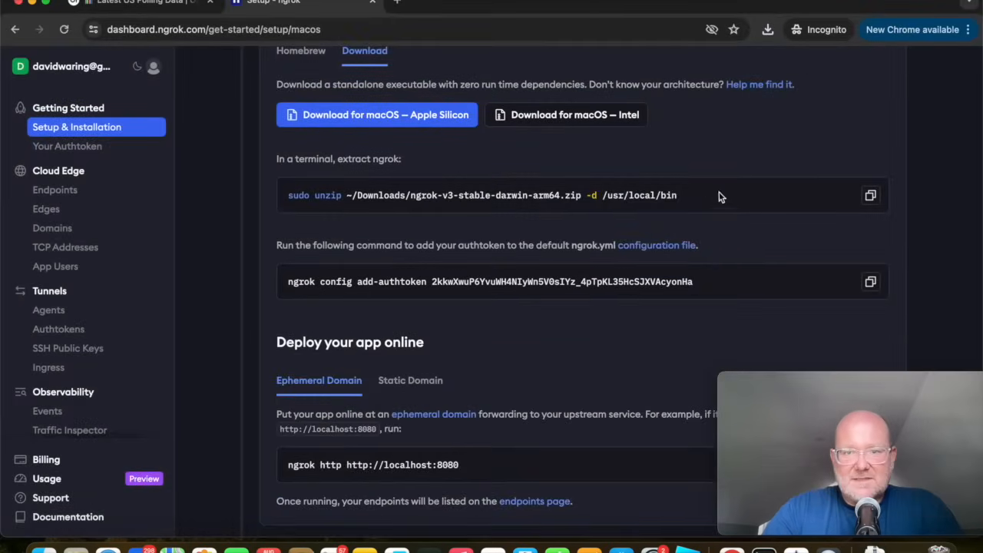
pyautogui.moveTo(676, 195); pyautogui.dragTo(288, 196)
pyautogui.click(870, 195)
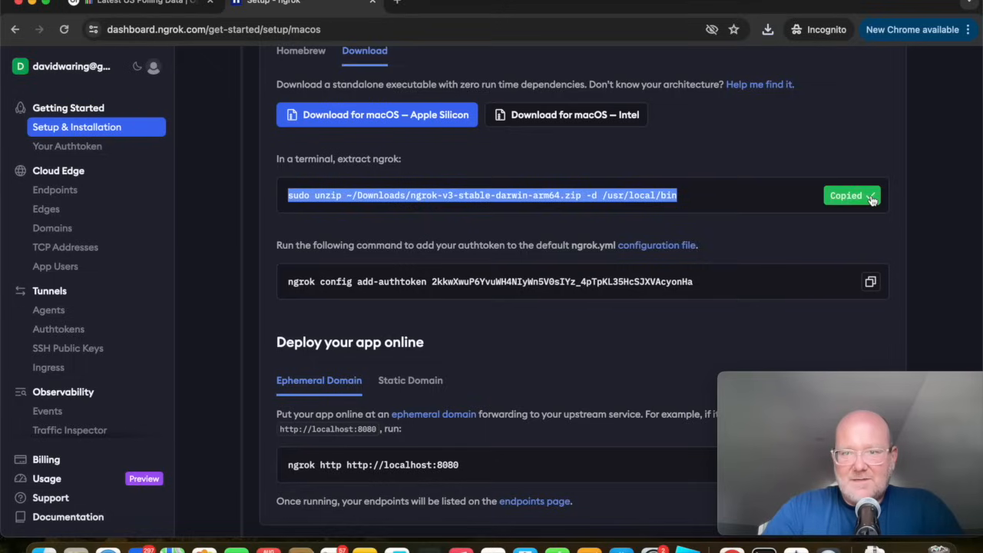
pyautogui.click(765, 547)
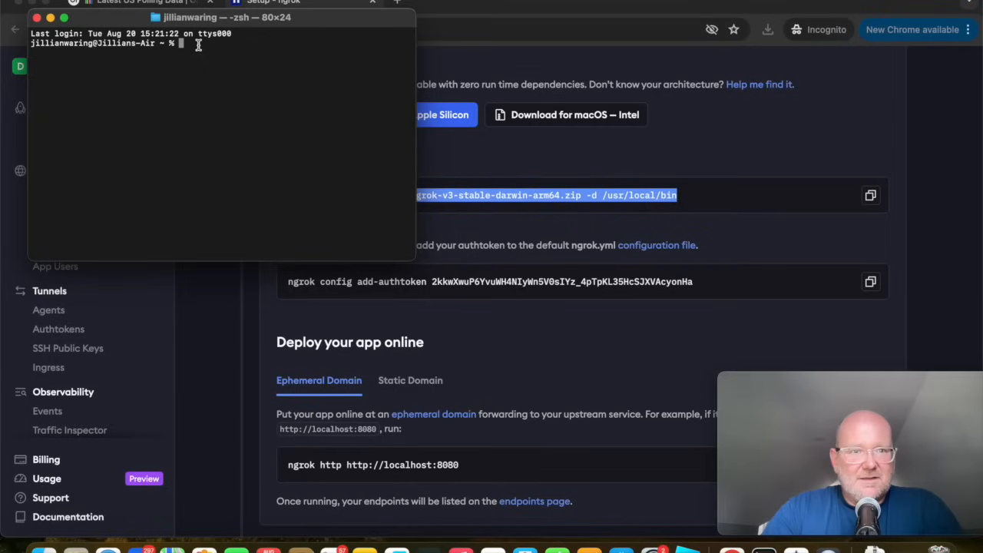
pyautogui.press('super+v')
pyautogui.press('Return')
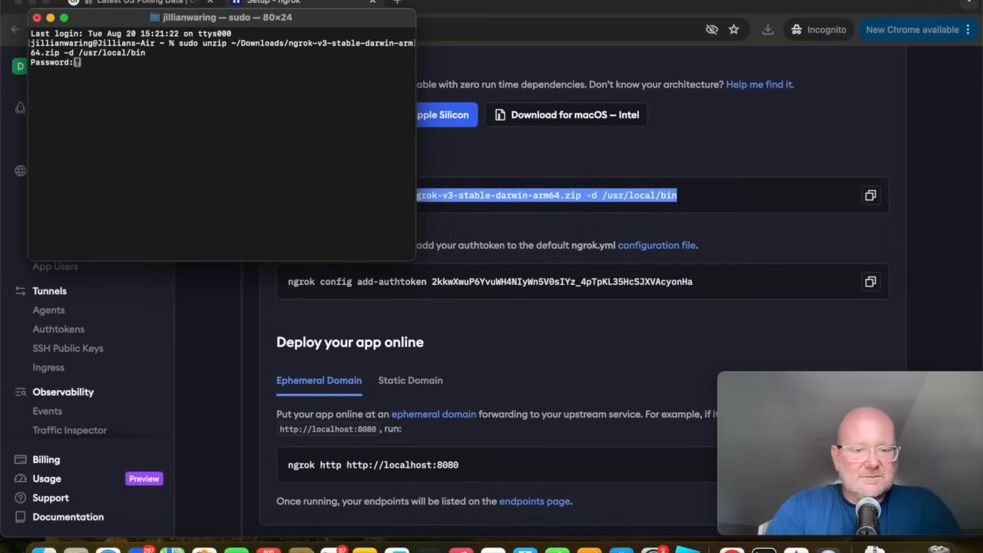
pyautogui.press('Return')
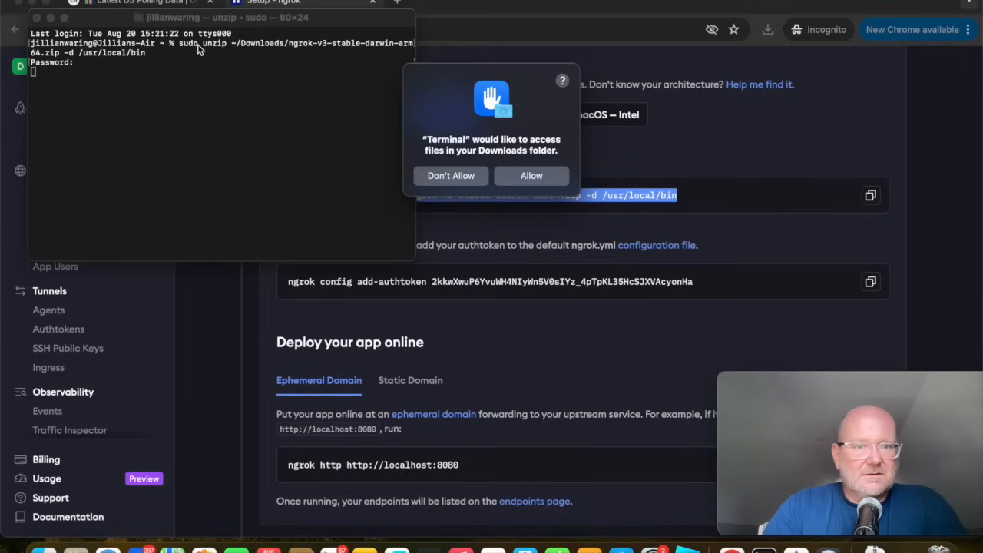
pyautogui.click(514, 176)
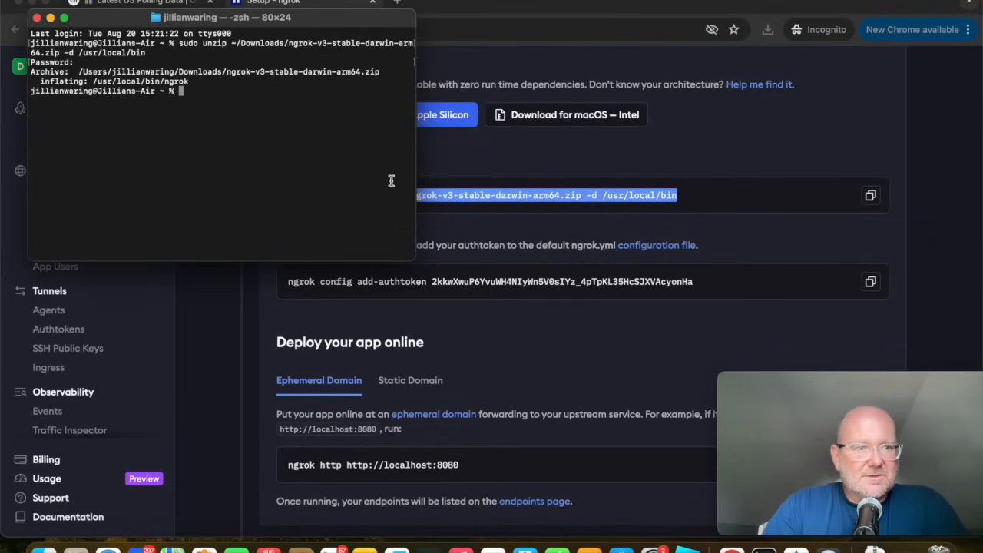
# Copy the ngrok config add-authtoken command from the setup page and run it in Terminal to store the authtoken.
pyautogui.click(500, 370)
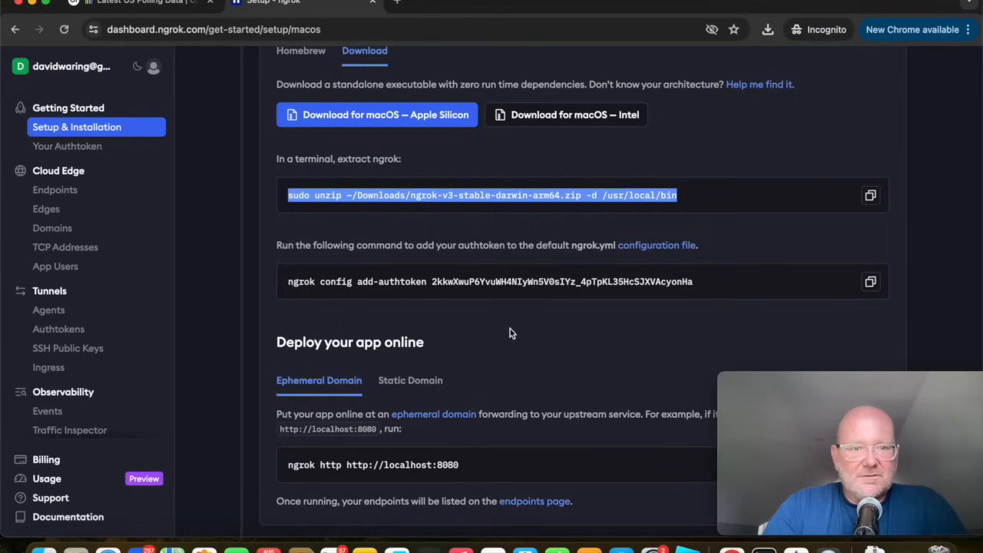
pyautogui.click(870, 283)
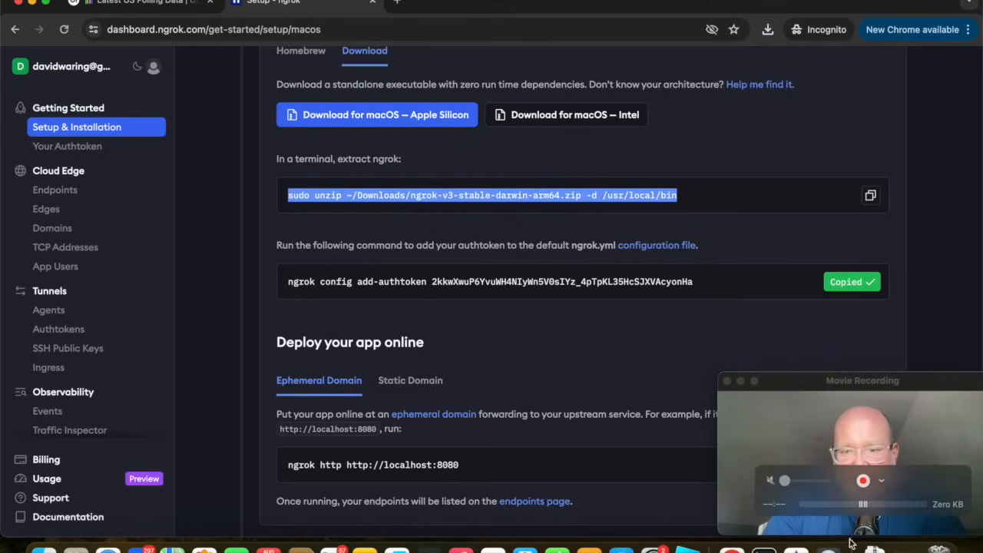
pyautogui.click(764, 549)
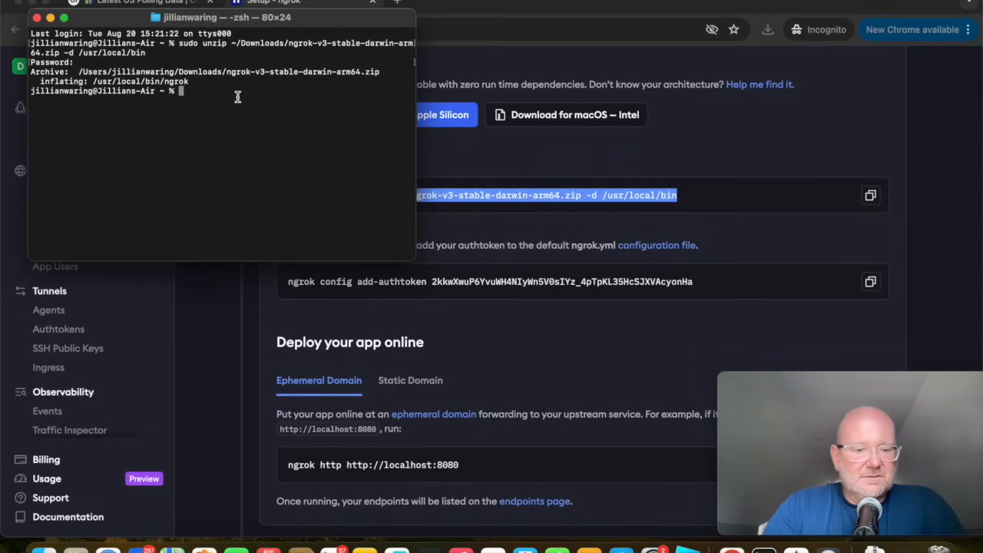
pyautogui.press('super+v')
pyautogui.press('Return')
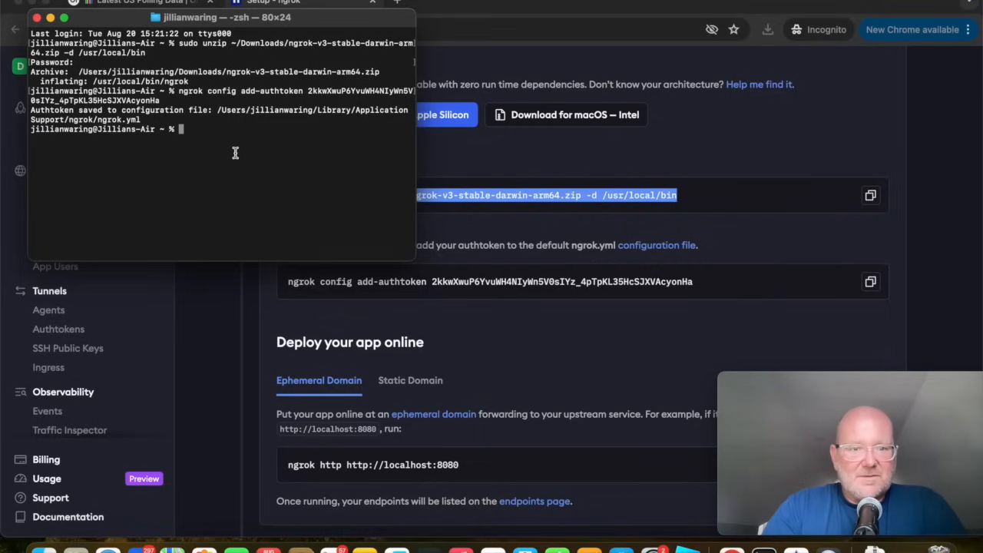
# Copy the ephemeral domain's ngrok http command from the Deploy your app online section.
pyautogui.click(671, 320)
pyautogui.scroll(-5, 671, 320)
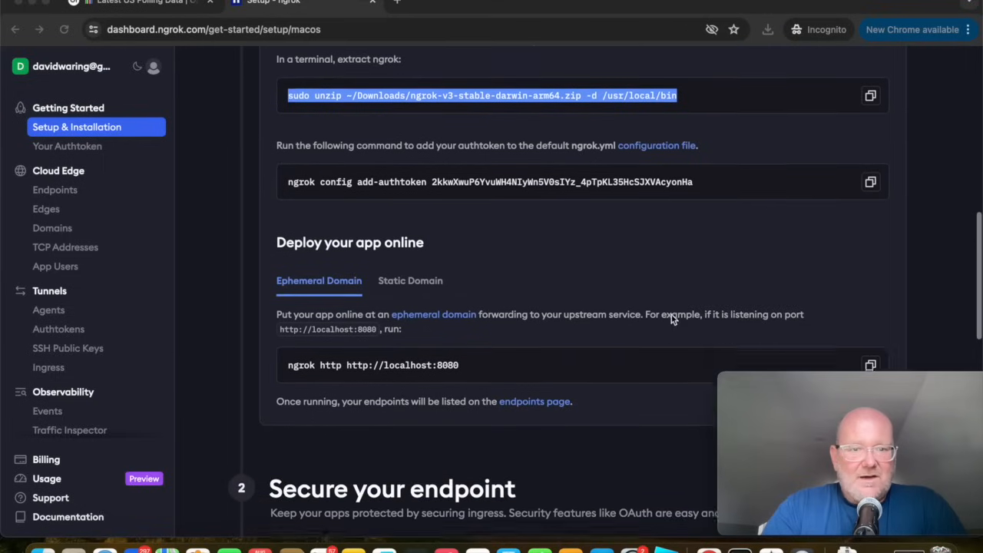
pyautogui.scroll(-2, 671, 321)
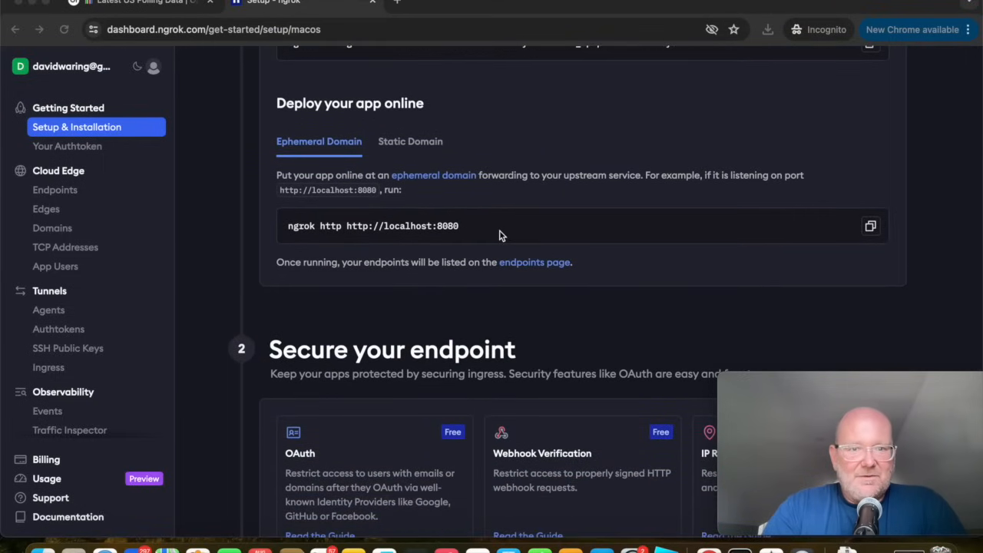
pyautogui.scroll(1, 874, 251)
pyautogui.click(874, 251)
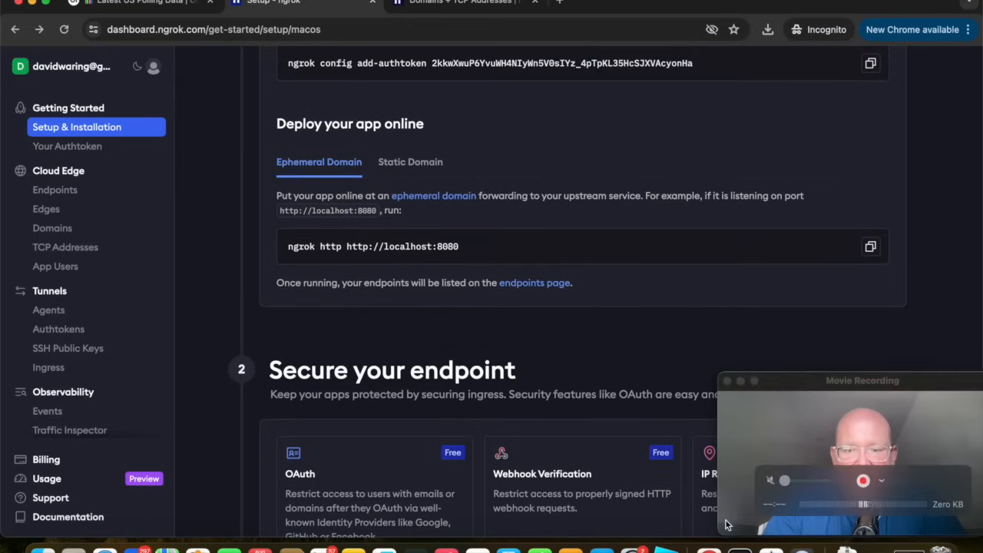
pyautogui.click(739, 549)
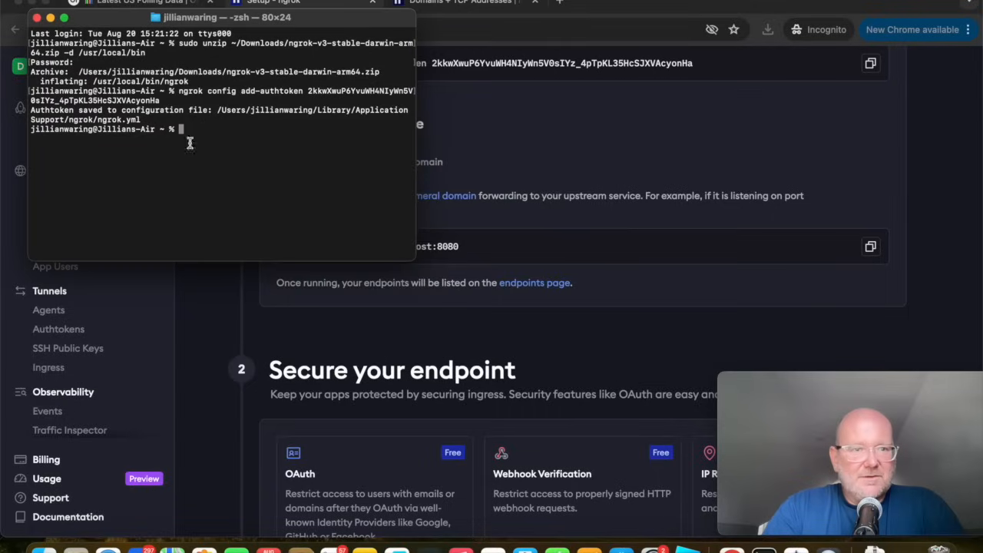
pyautogui.press('super+v')
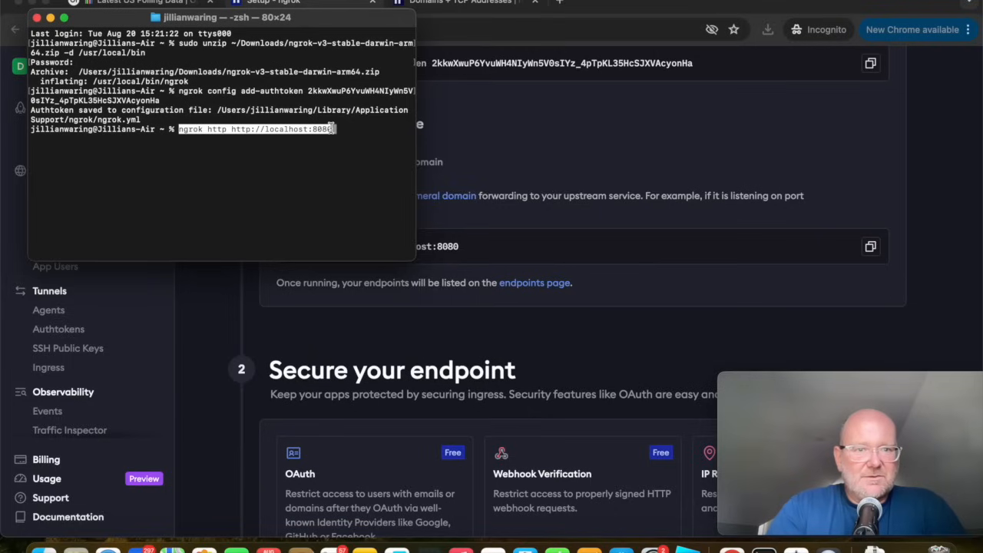
pyautogui.press('BackSpace')
pyautogui.press('BackSpace')
pyautogui.press('BackSpace')
pyautogui.press('BackSpace')
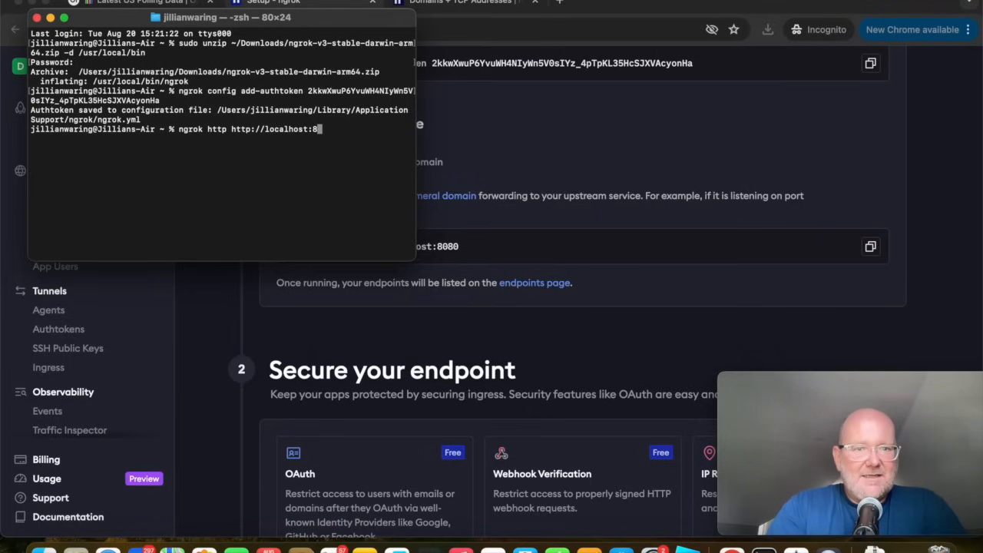
pyautogui.write('3000')
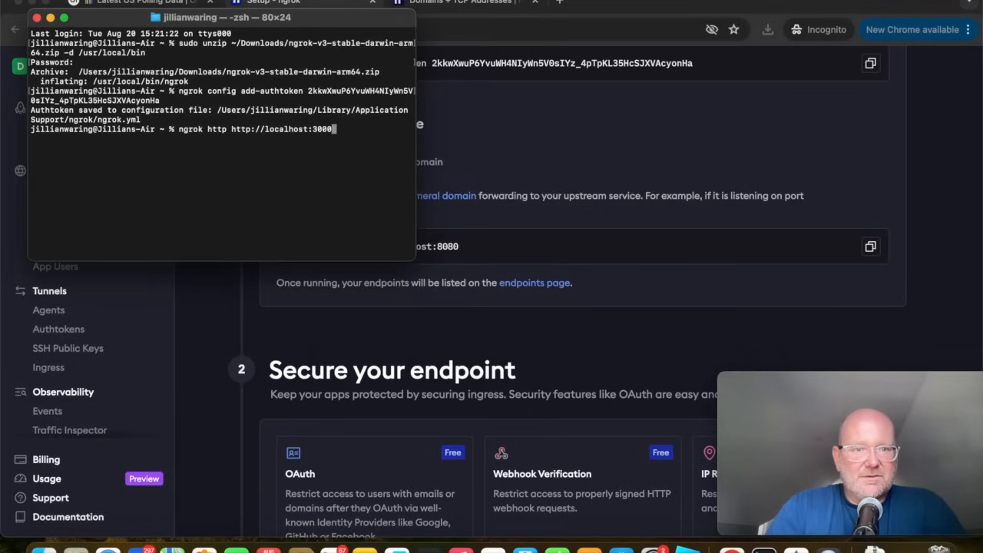
pyautogui.press('Return')
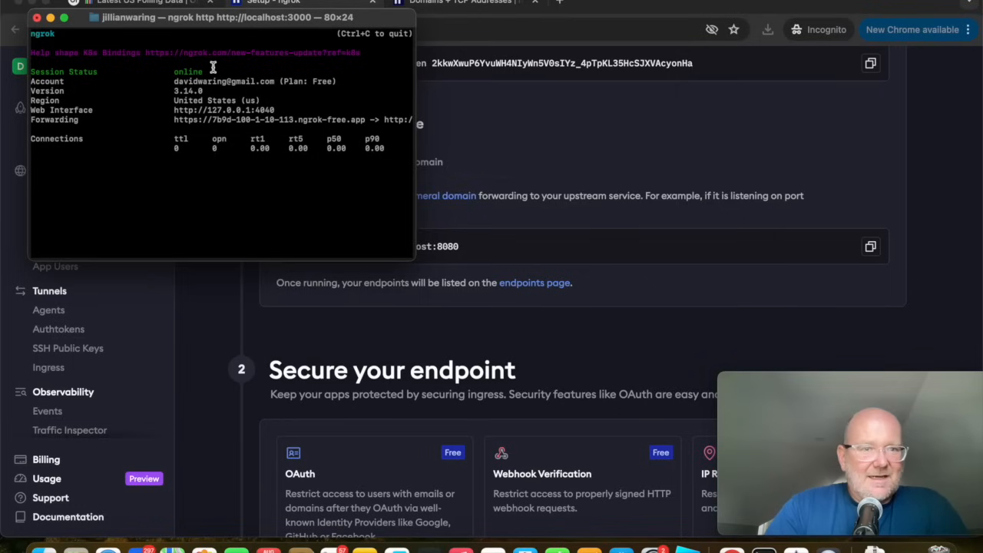
# Minimize the Terminal window, go to ngrok's endpoints page and pick the listed ngrok-free.app URL.
pyautogui.moveTo(168, 19); pyautogui.dragTo(600, 41)
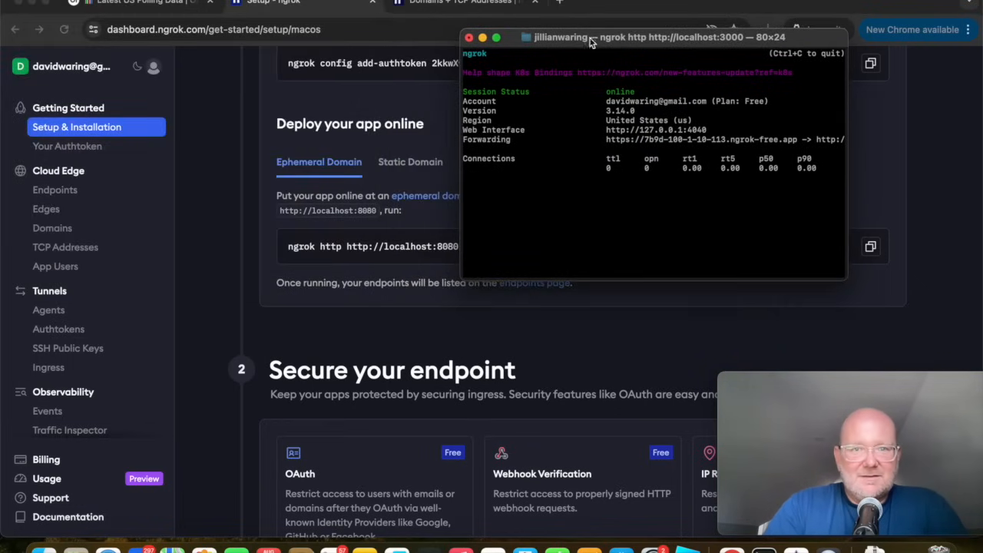
pyautogui.click(482, 37)
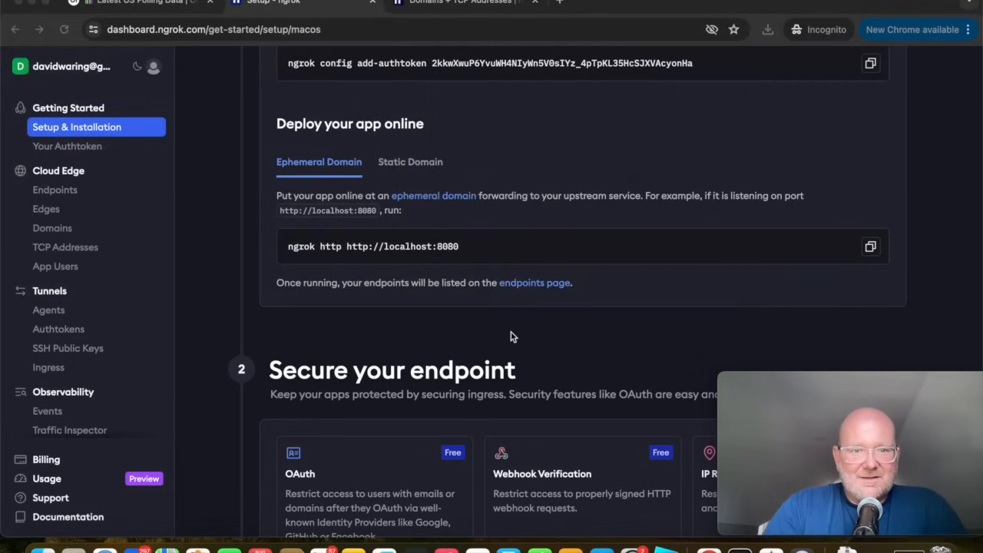
pyautogui.click(529, 282)
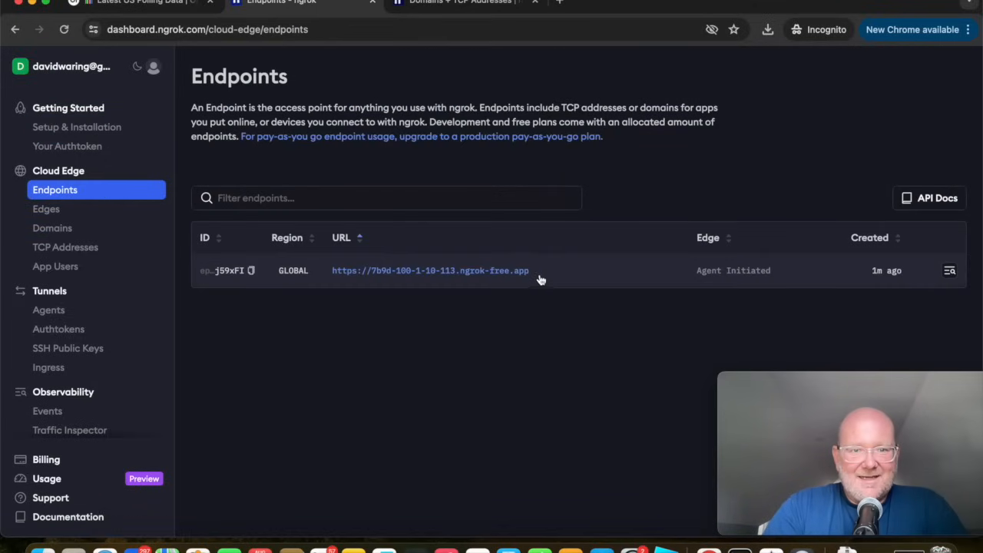
pyautogui.click(338, 272)
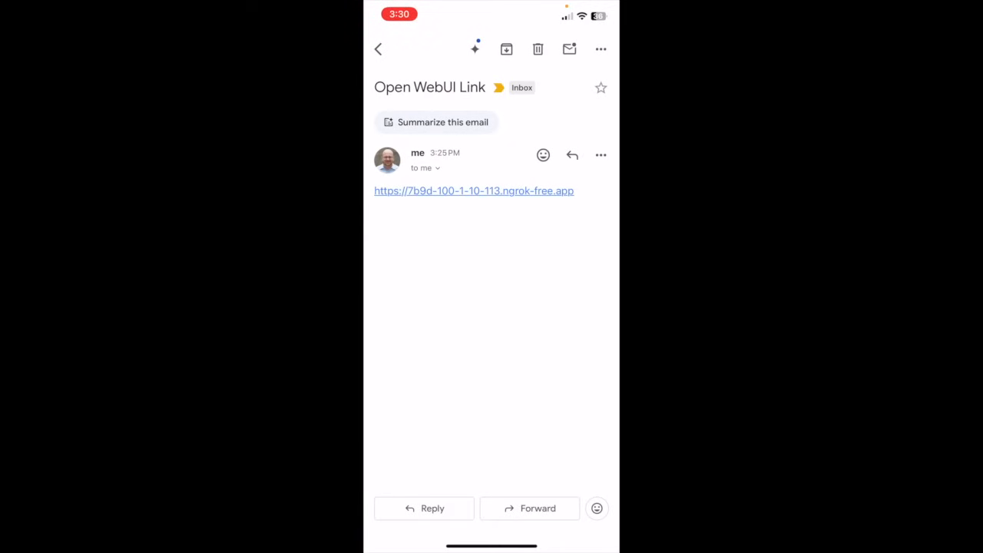
# Open the emailed ngrok-free.app link on the phone, sign in to Open WebUI with the account email and password, and dismiss the release notes.
pyautogui.click(474, 191)
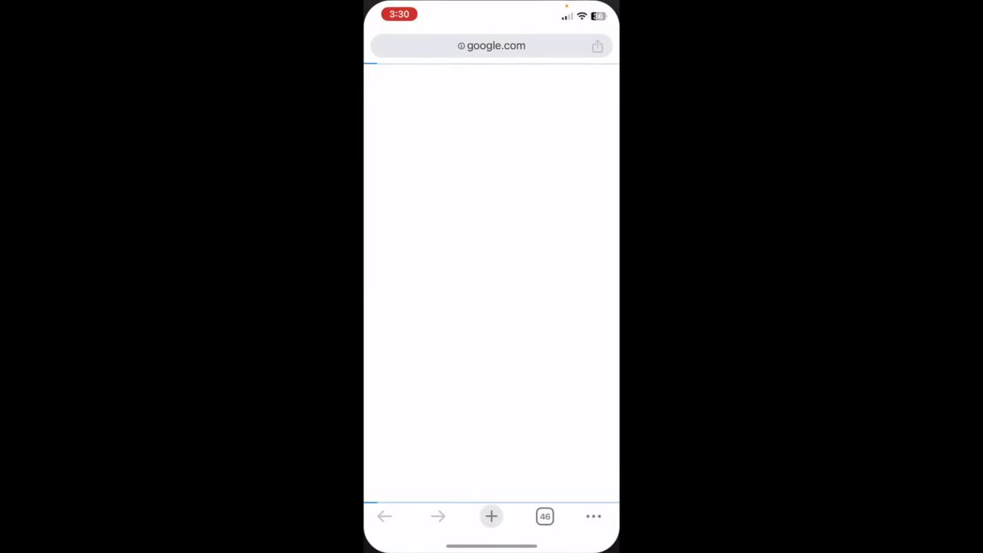
pyautogui.click(491, 272)
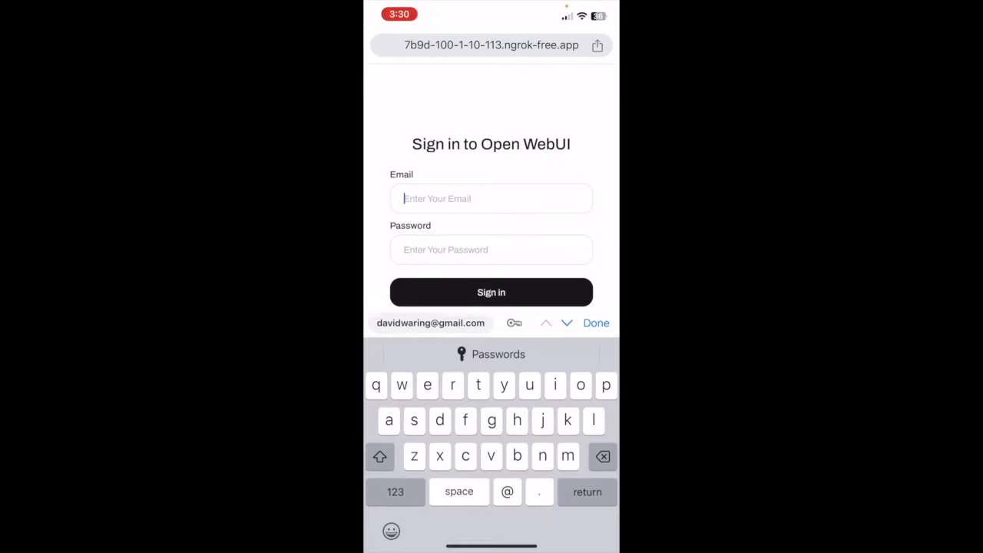
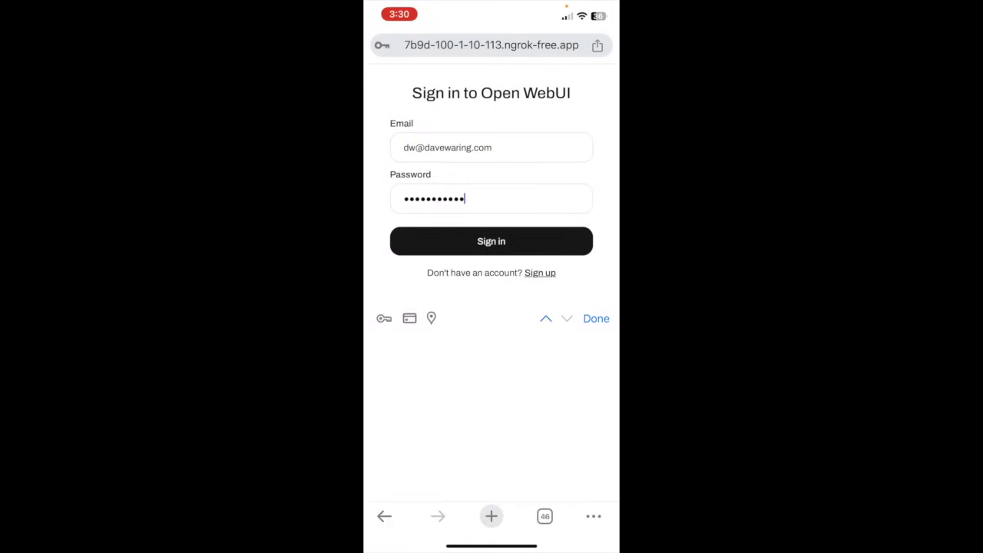
pyautogui.click(491, 241)
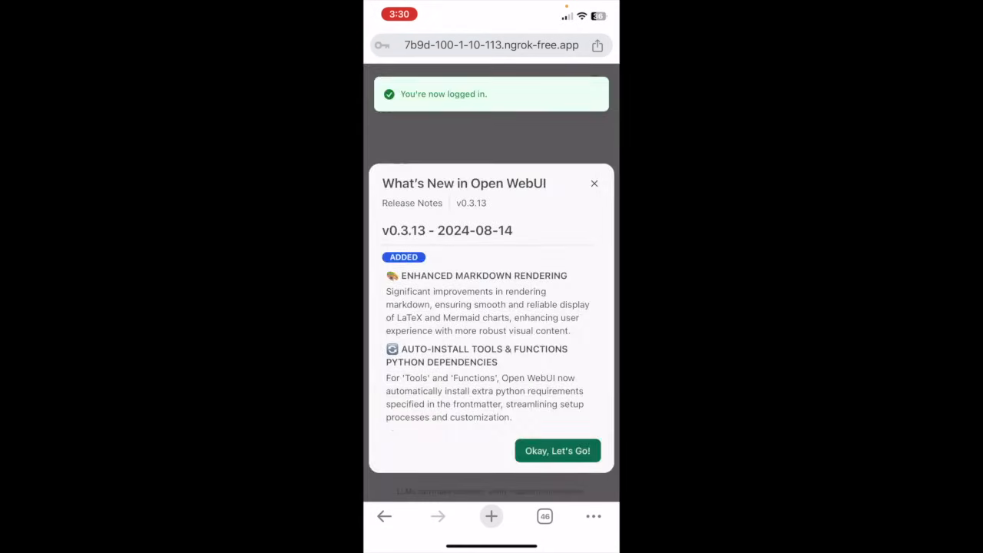
pyautogui.click(558, 451)
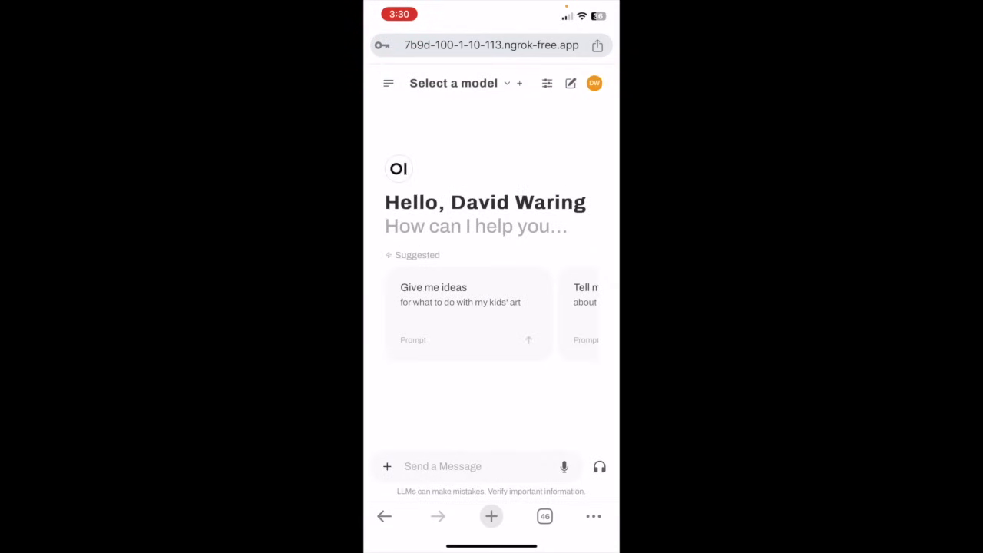
# View the earlier Latest US Polling Data and Tell Me A Joke chats from the chat history, returning to the start page after each.
pyautogui.click(388, 83)
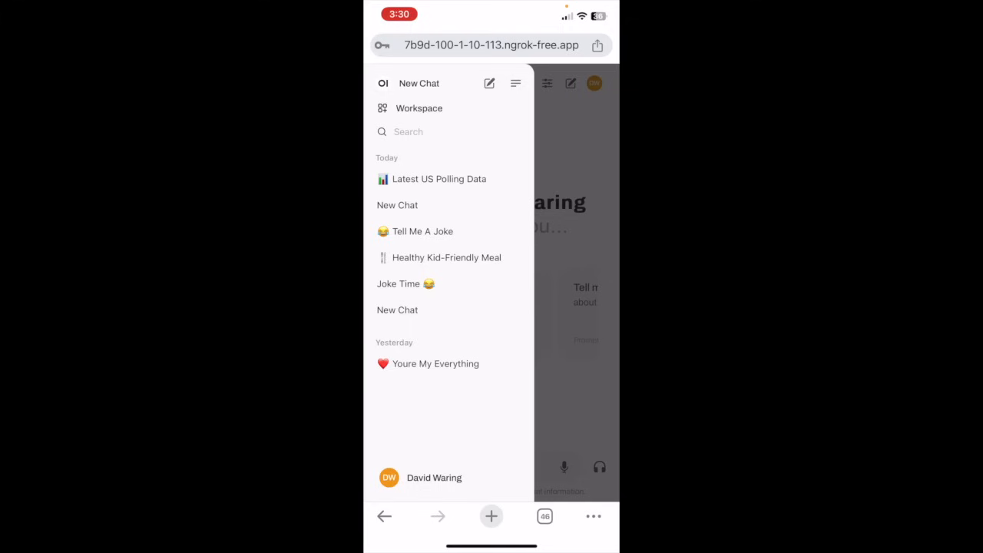
pyautogui.click(439, 179)
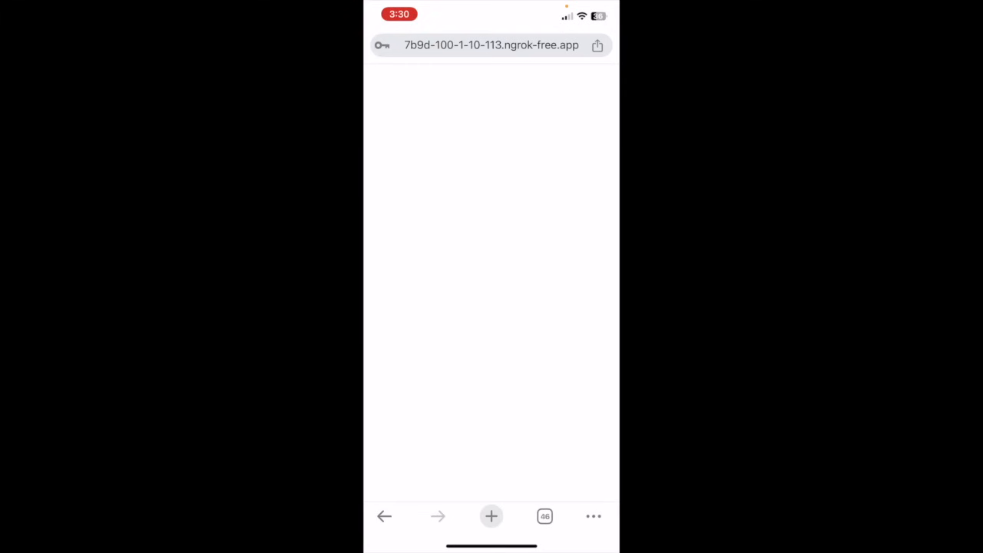
pyautogui.click(384, 516)
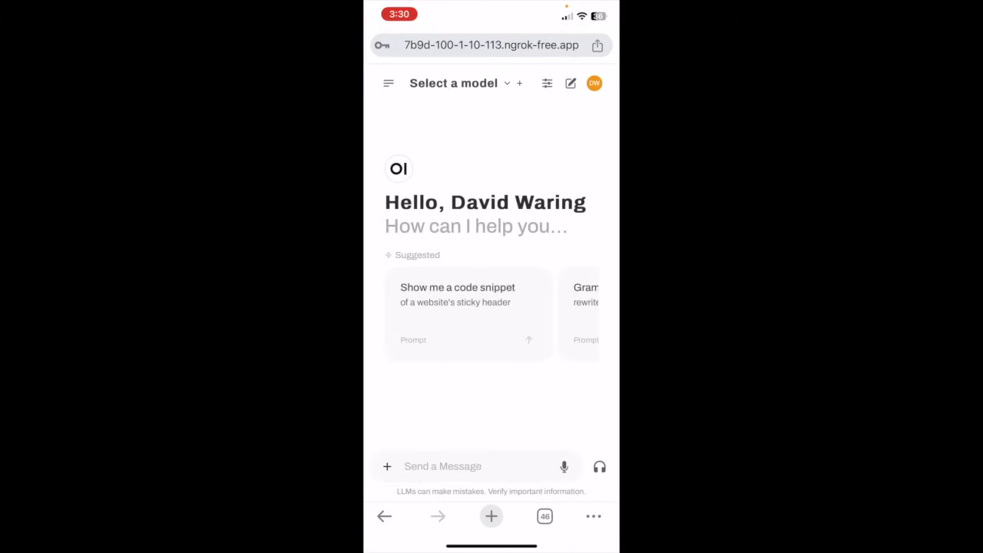
pyautogui.click(388, 83)
pyautogui.click(438, 231)
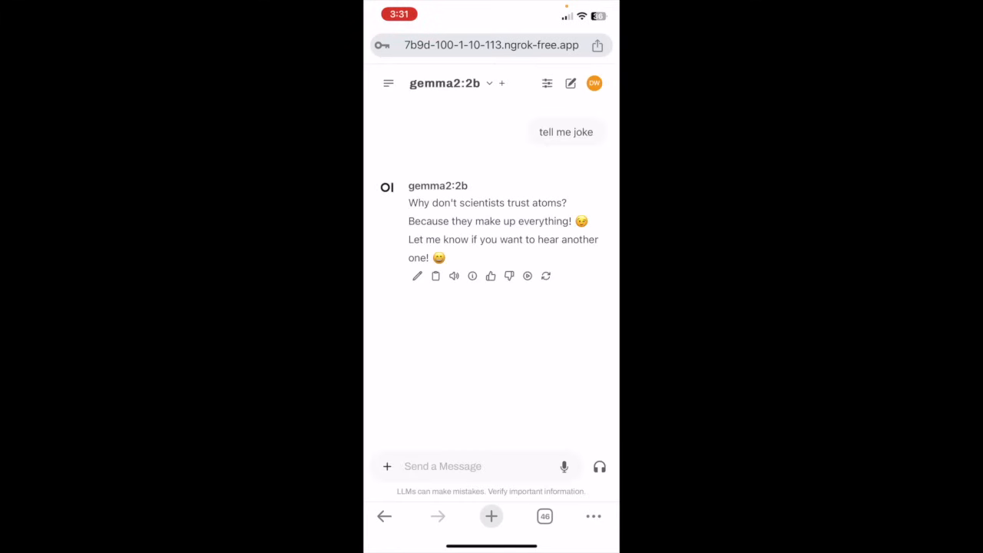
pyautogui.click(384, 516)
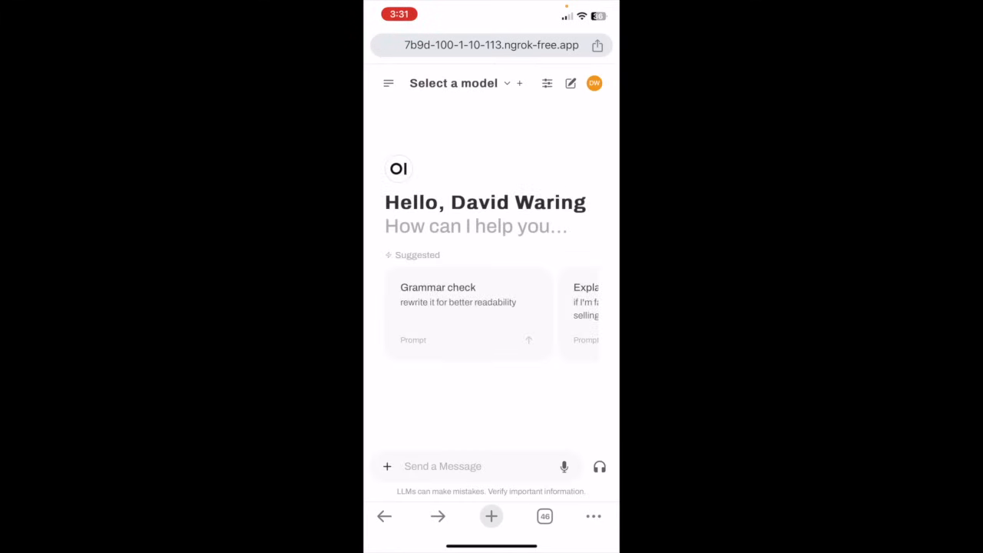
# Select the chatgpt-4o-latest model for the new chat and send the message "tell me a joke".
pyautogui.click(453, 83)
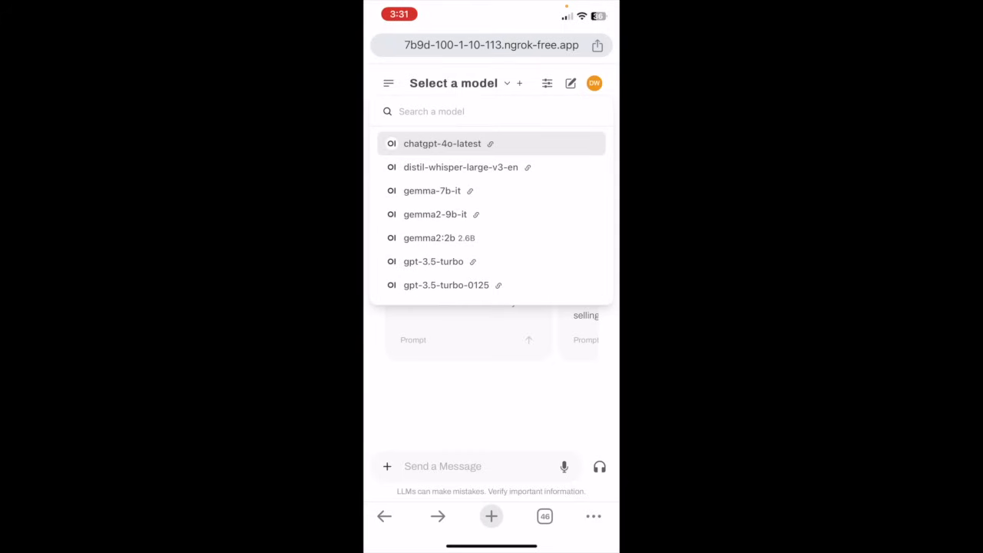
pyautogui.click(442, 143)
pyautogui.click(442, 466)
pyautogui.write('te')
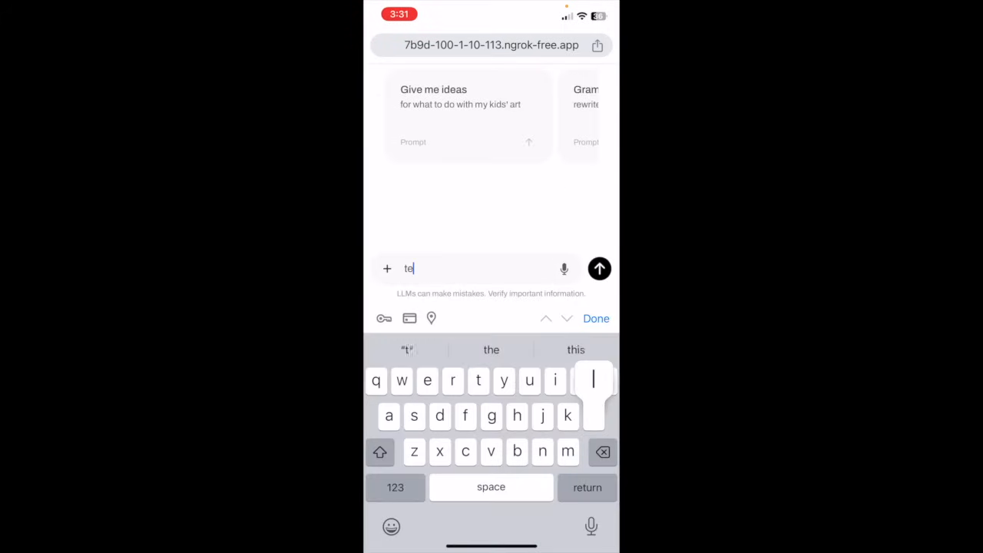
pyautogui.write('ll me a joke')
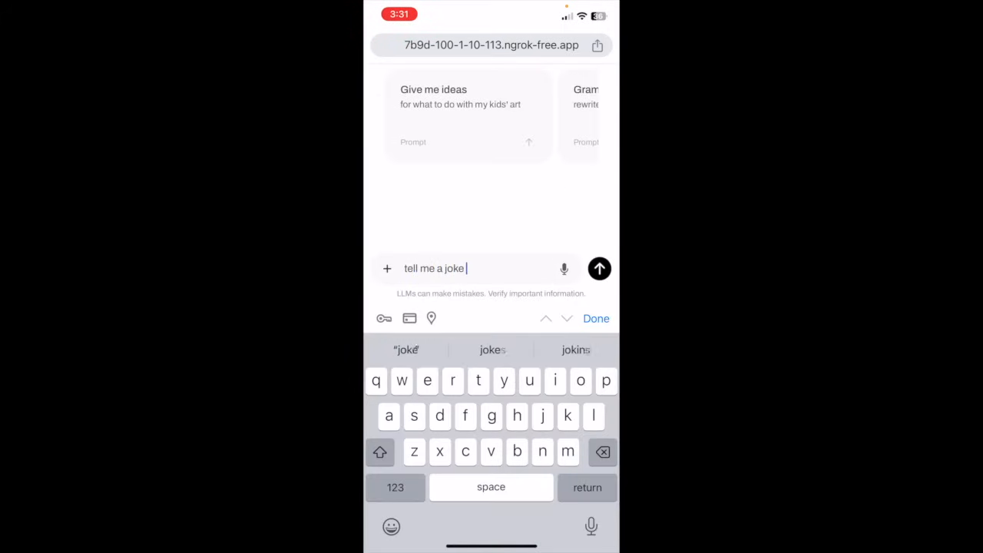
pyautogui.click(599, 268)
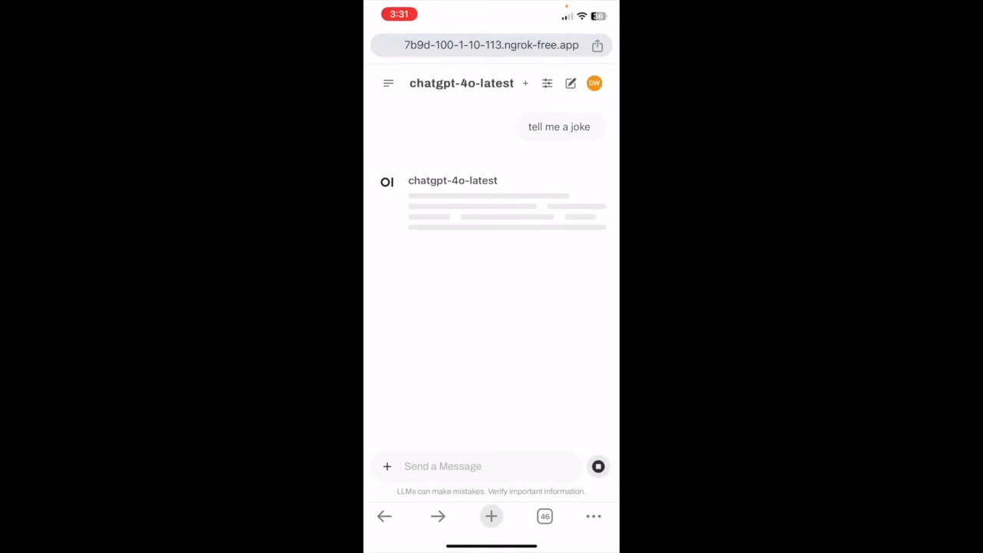